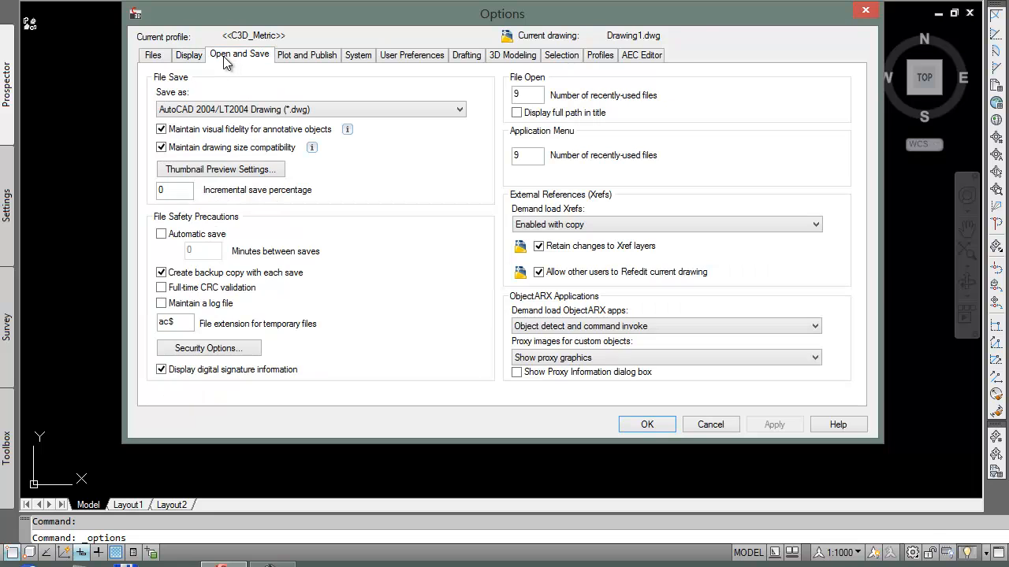
Set the automatic save interval to 10 minutes, leave automatic save switched off, and apply and close the drawing options.
left_click(161, 235)
double_click(187, 251)
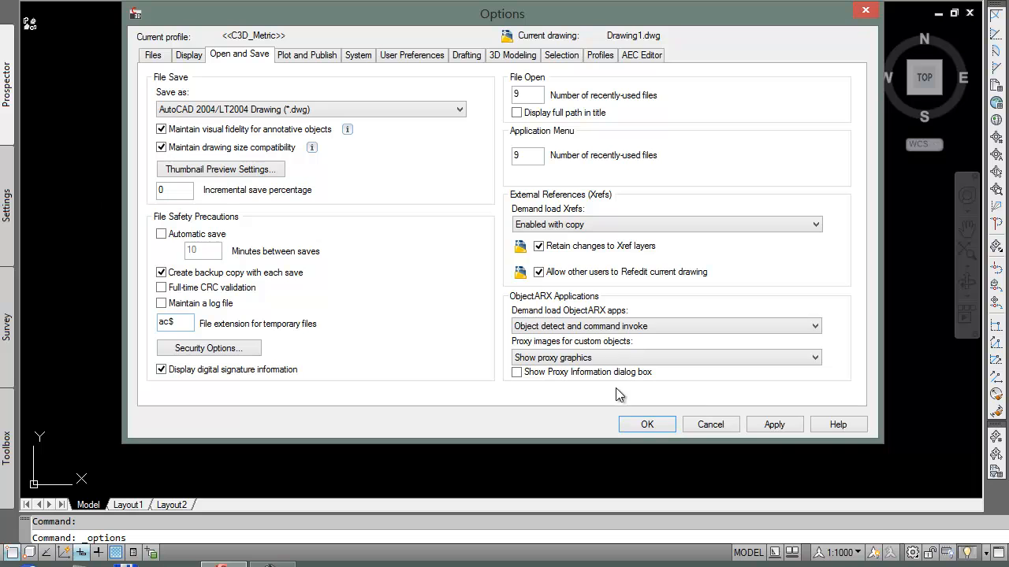
left_click_drag(878, 442, 867, 438)
left_click_drag(513, 16, 469, 44)
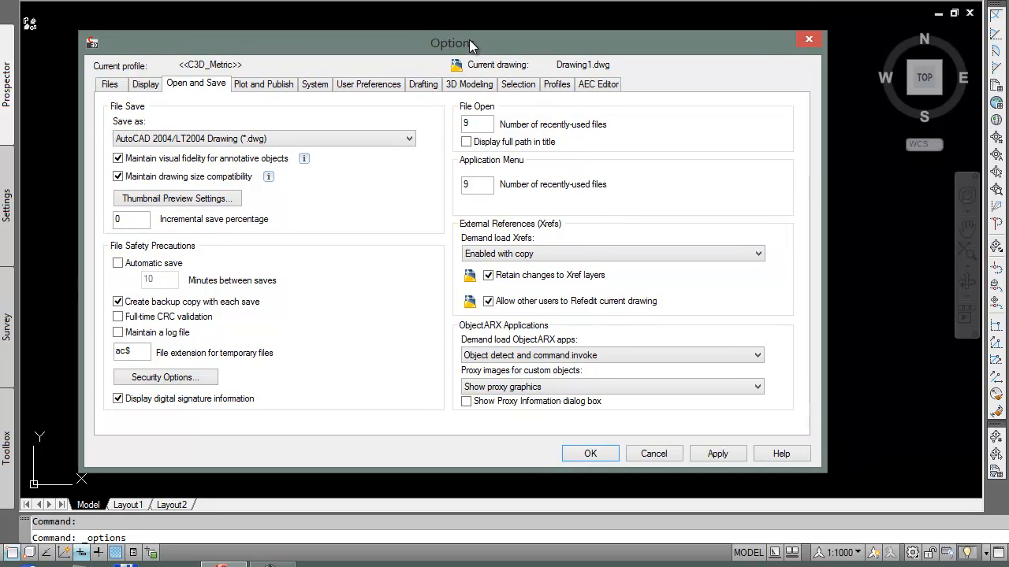
left_click(128, 268)
left_click(117, 268)
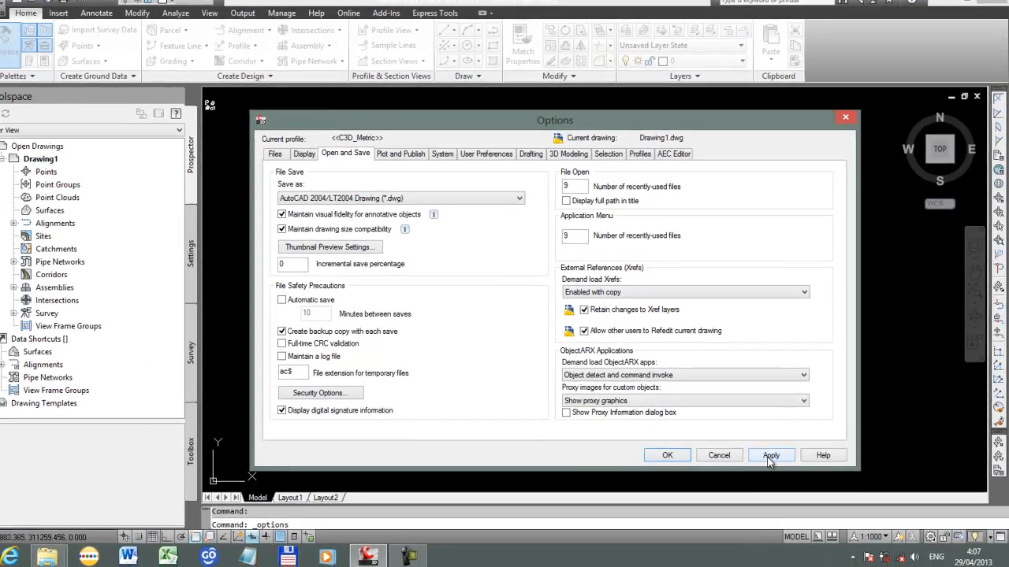
left_click(717, 453)
left_click(668, 458)
left_click(585, 331)
left_click(523, 303)
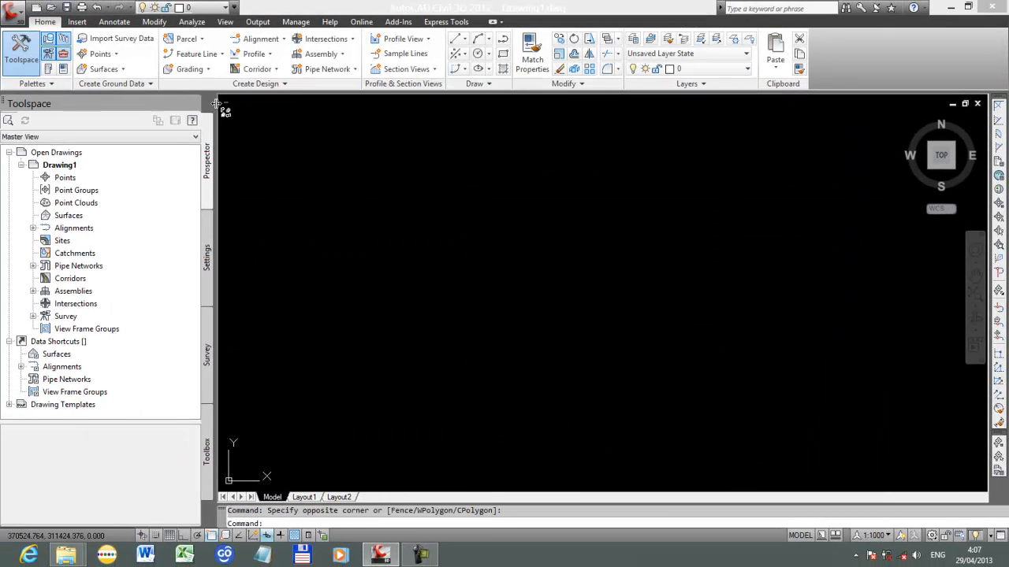
Hide the Toolspace palette and display it again.
left_click(337, 250)
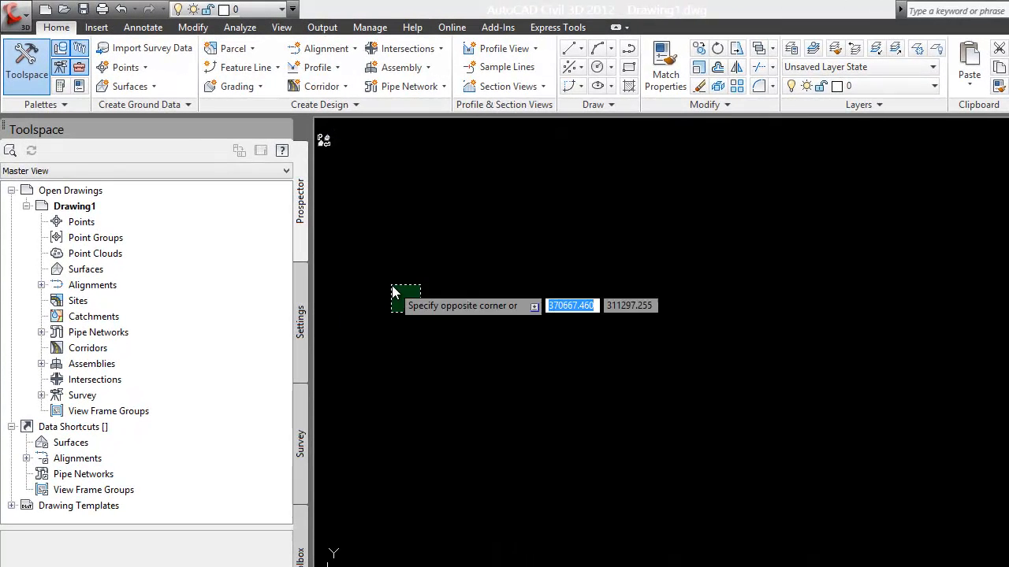
left_click(26, 59)
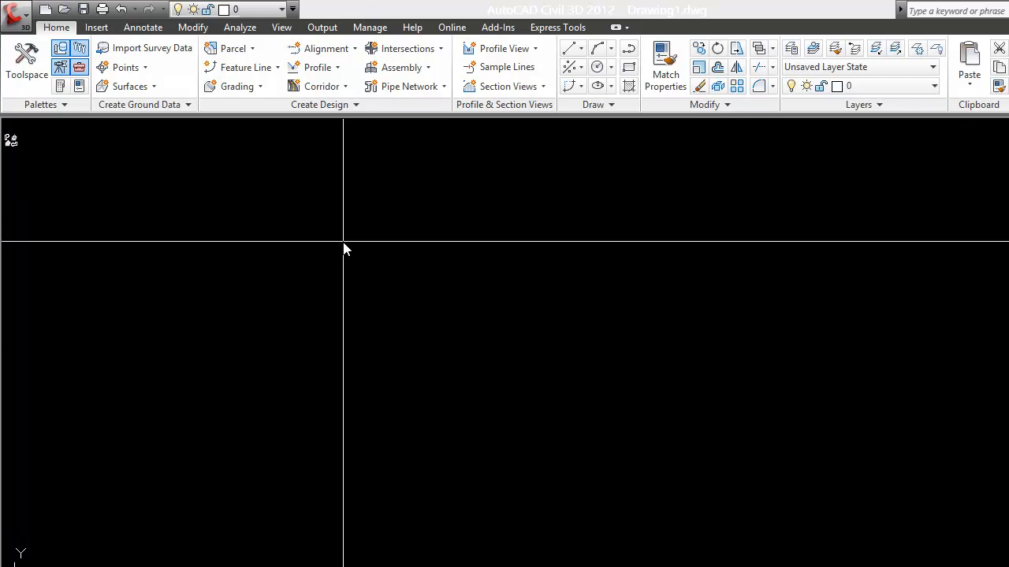
left_click(324, 316)
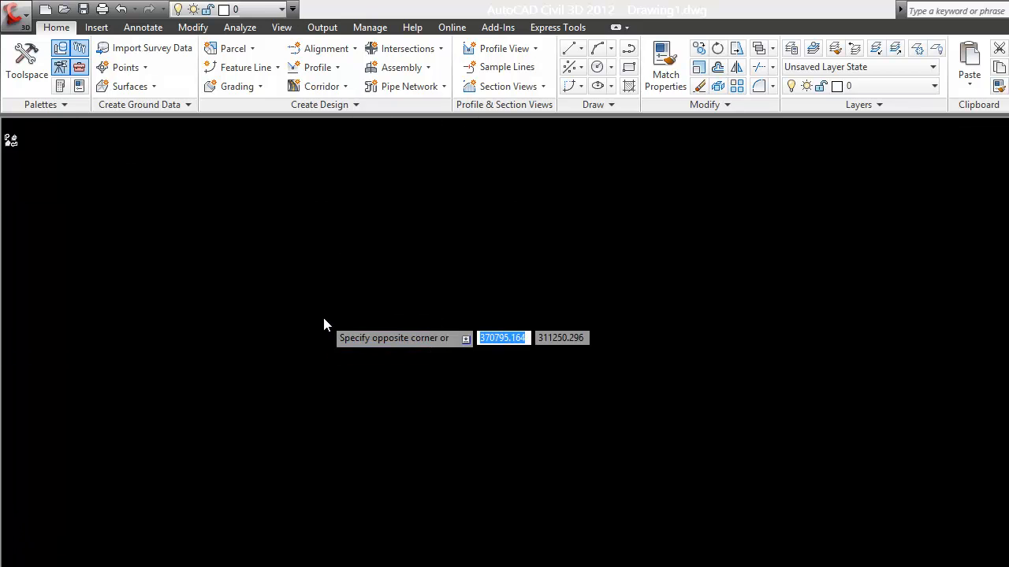
left_click(11, 78)
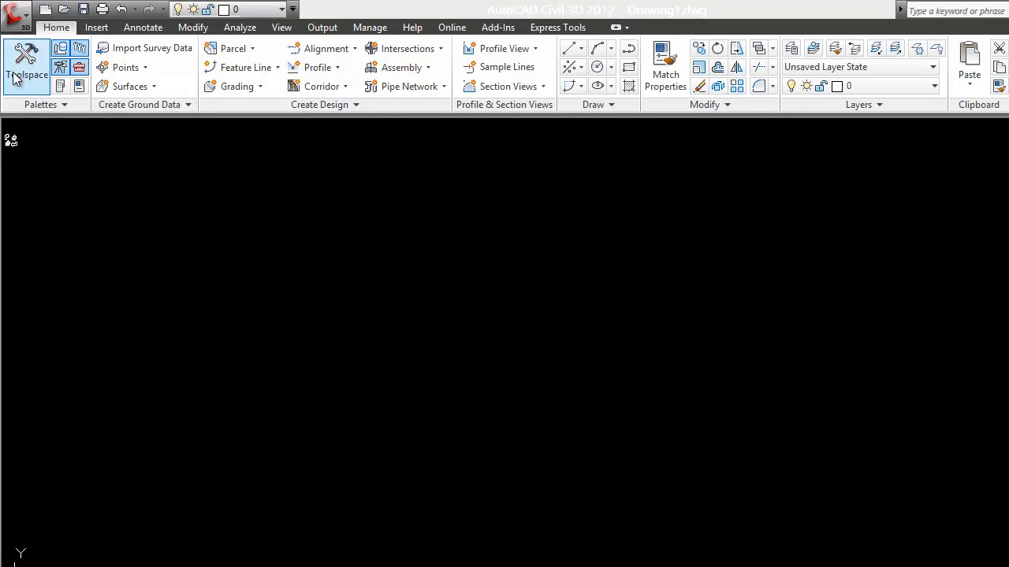
left_click(443, 339)
left_click(386, 284)
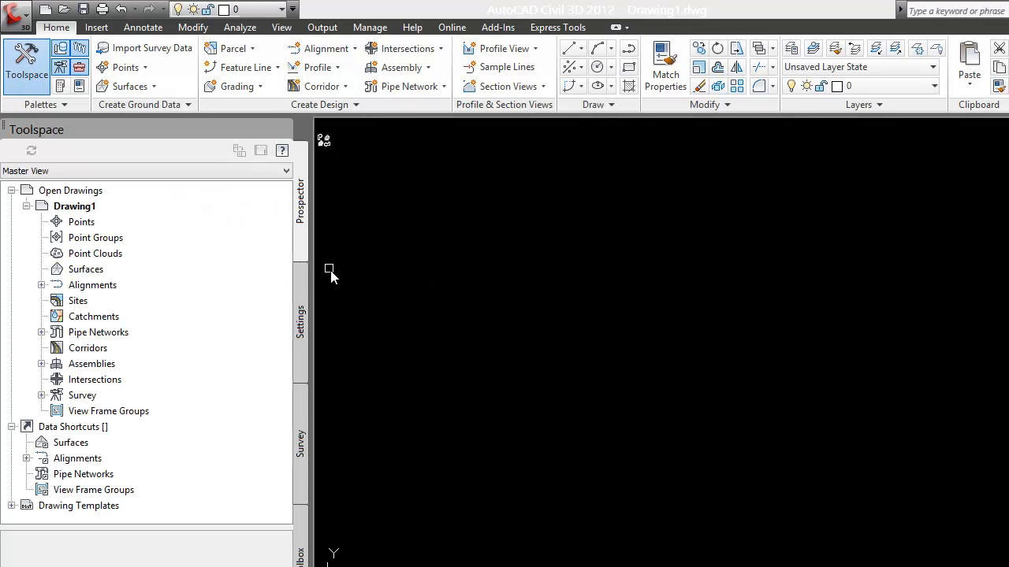
Adjust the width of the docked Toolspace palette so it is wider than before.
left_click_drag(312, 258, 303, 259)
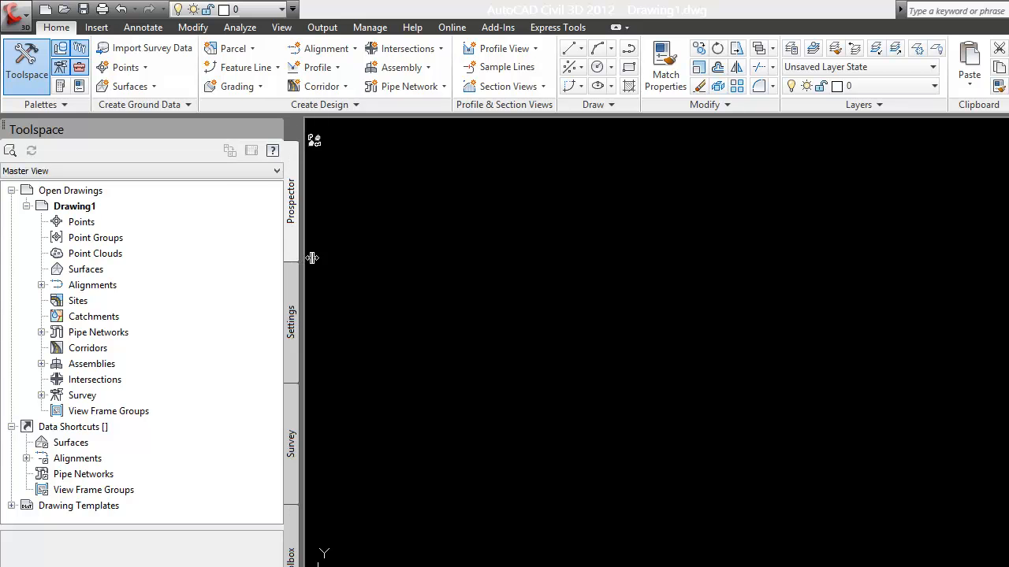
left_click(649, 333)
left_click(480, 266)
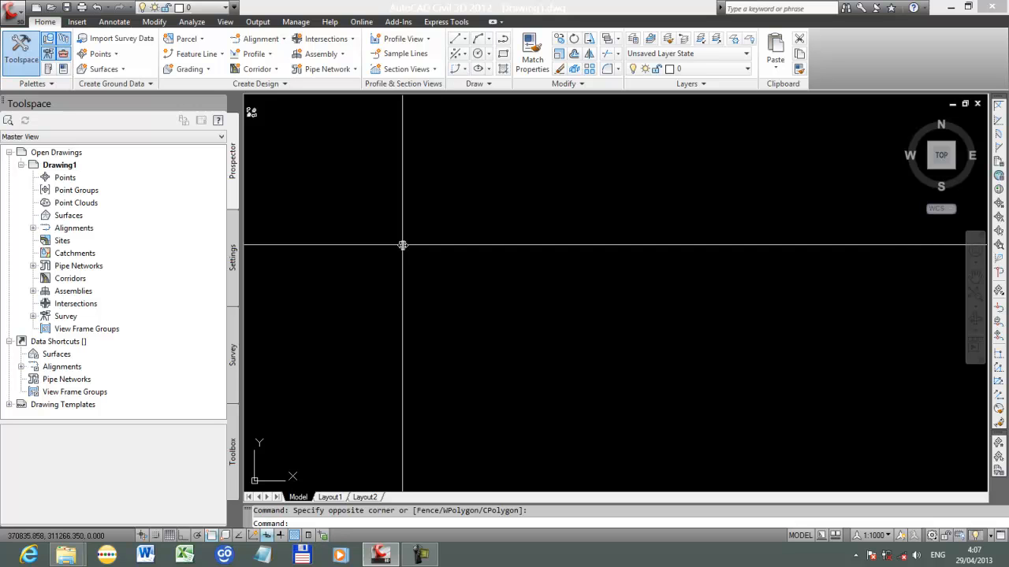
Examine the Surface collection and its label styles in the Toolspace settings, and collapse the collection again.
left_click(232, 257)
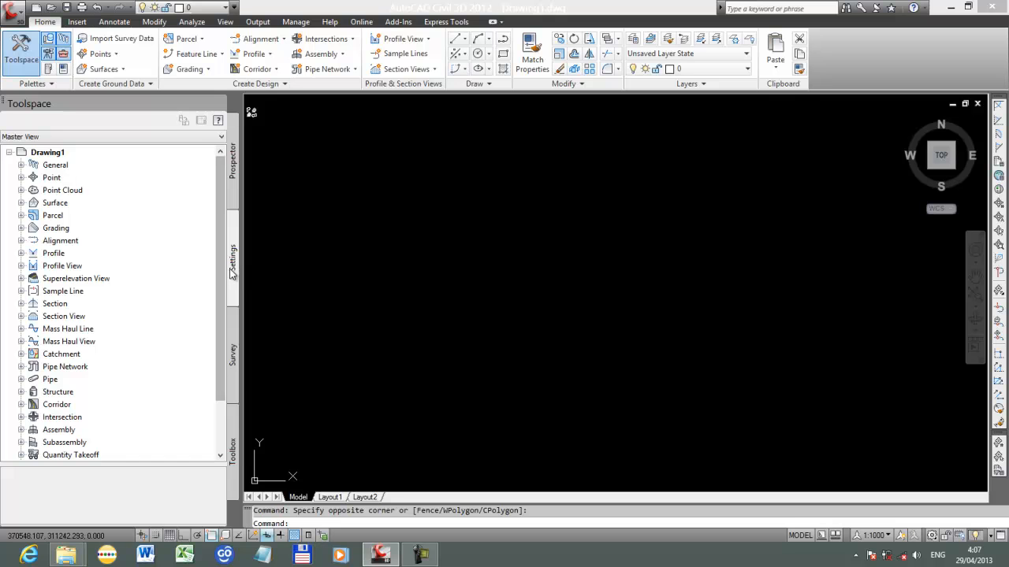
scroll(205, 269, "down", 1)
left_click(21, 177)
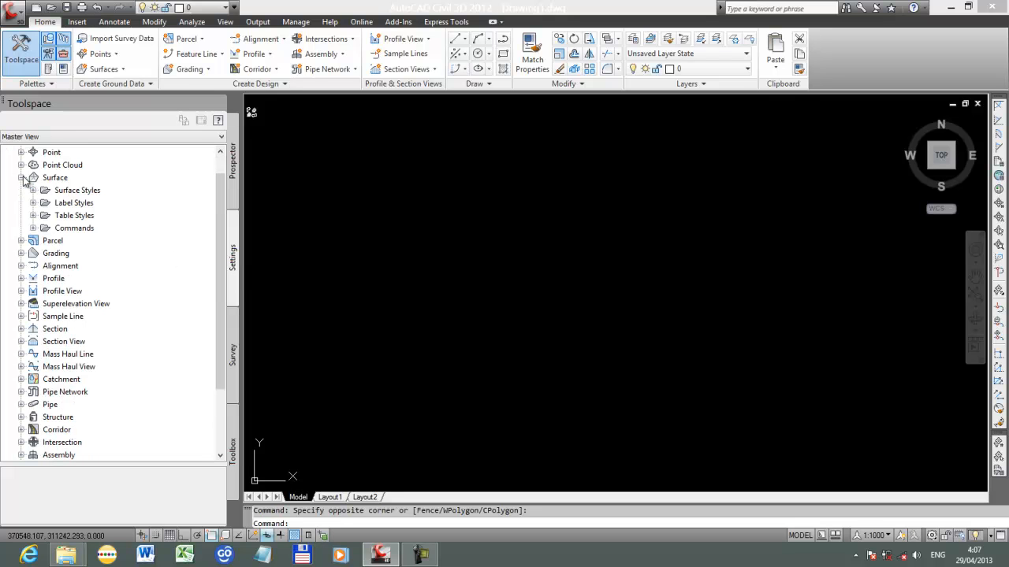
left_click(69, 204)
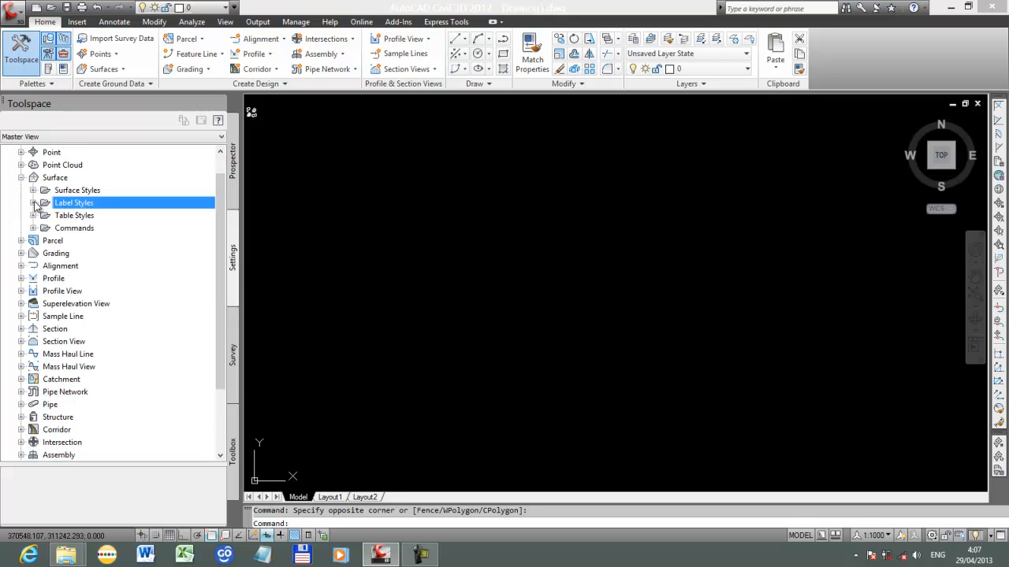
left_click(33, 202)
left_click(33, 203)
scroll(218, 250, "up", 1)
left_click(22, 203)
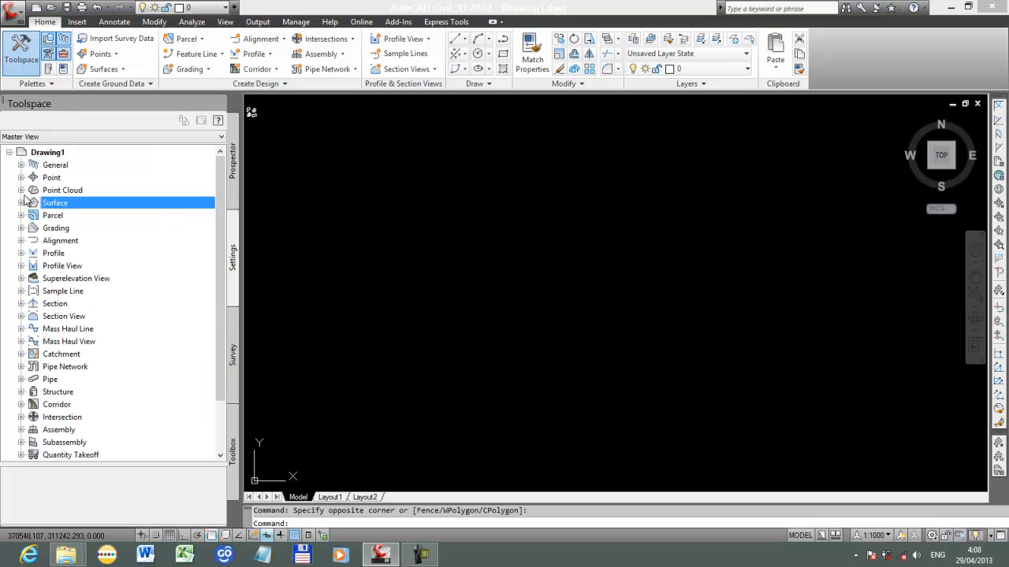
Review the drawing's object collections in Prospector, from Point Groups through Surfaces, Alignments, Sites and Catchments to Corridors.
left_click(231, 183)
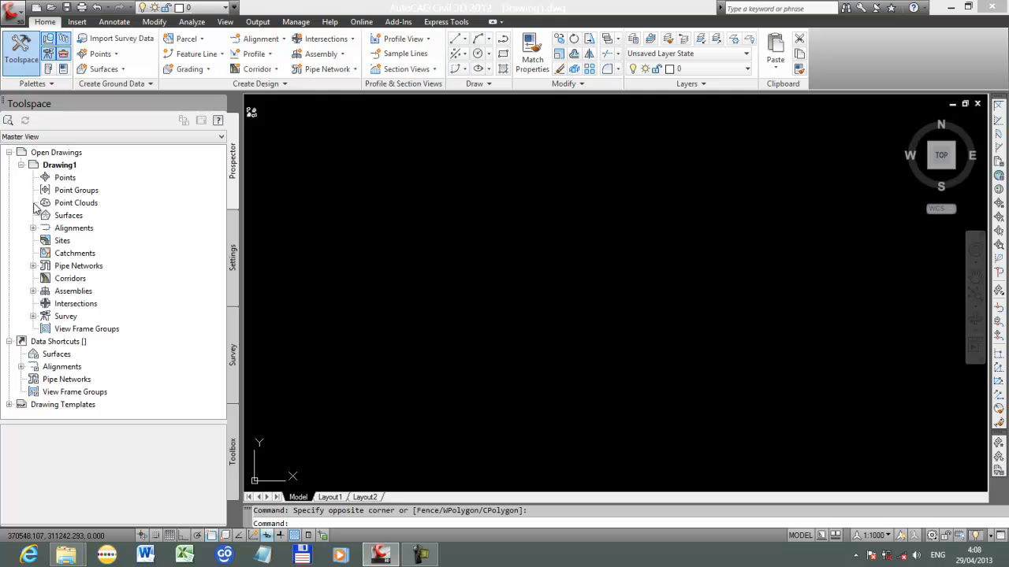
left_click(68, 191)
left_click(72, 205)
left_click(74, 216)
left_click(75, 228)
left_click(75, 242)
left_click(73, 254)
left_click(72, 279)
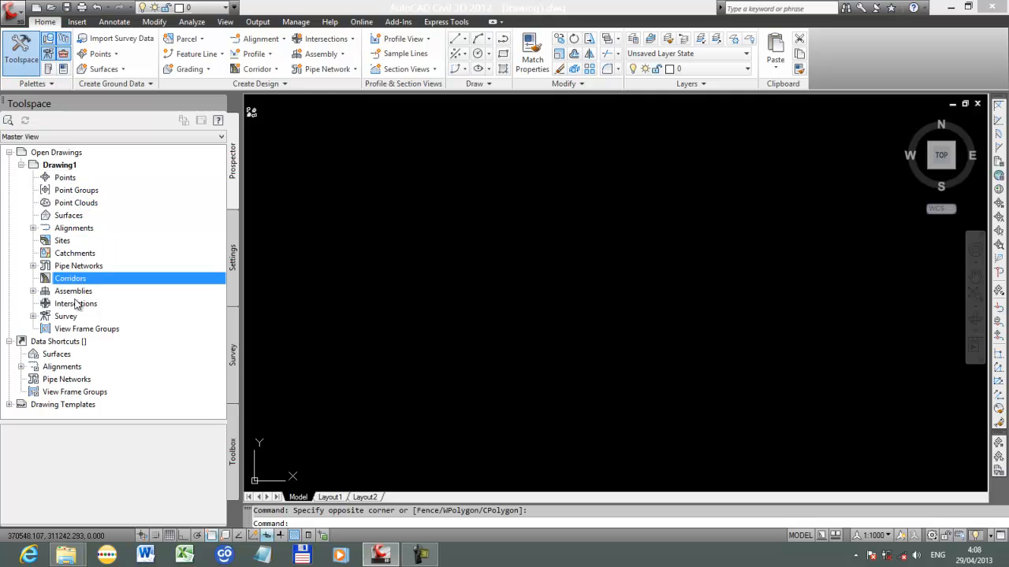
Go through Prospector's Points, Surfaces, Alignments, Corridors, Assemblies, Intersections and Survey collections, returning to Point Clouds.
left_click(66, 179)
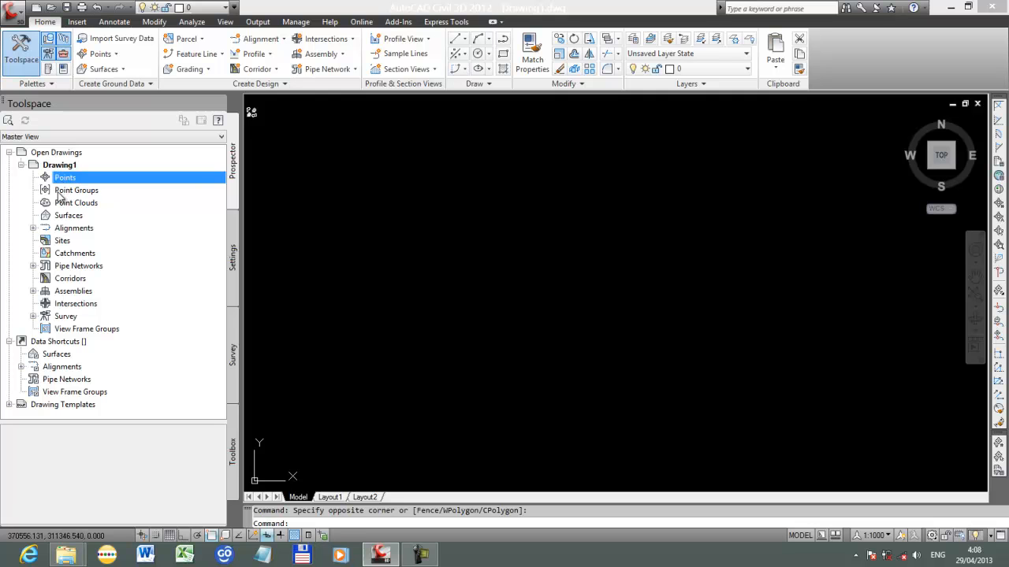
left_click(71, 218)
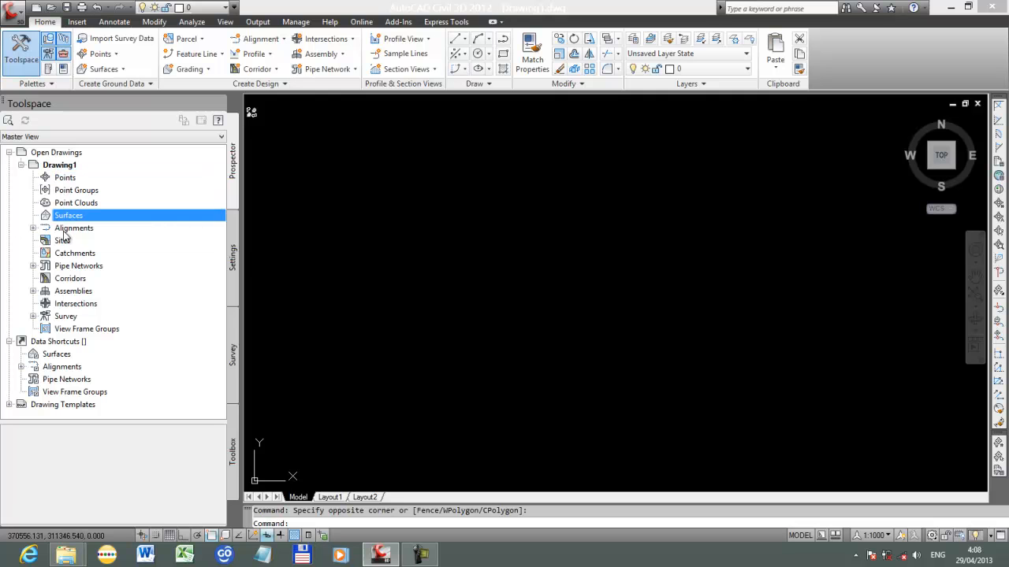
left_click(74, 229)
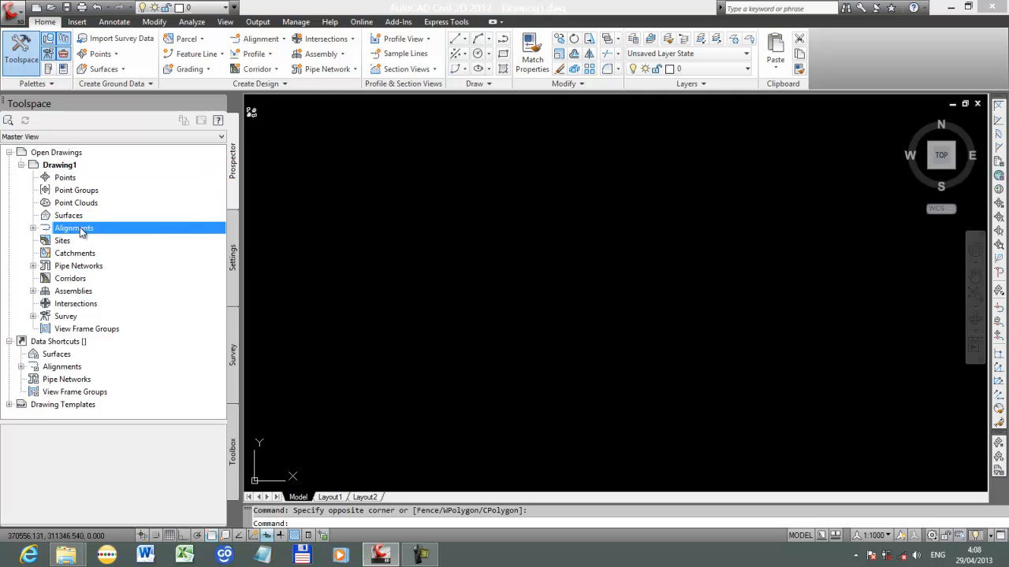
left_click(69, 279)
left_click(61, 291)
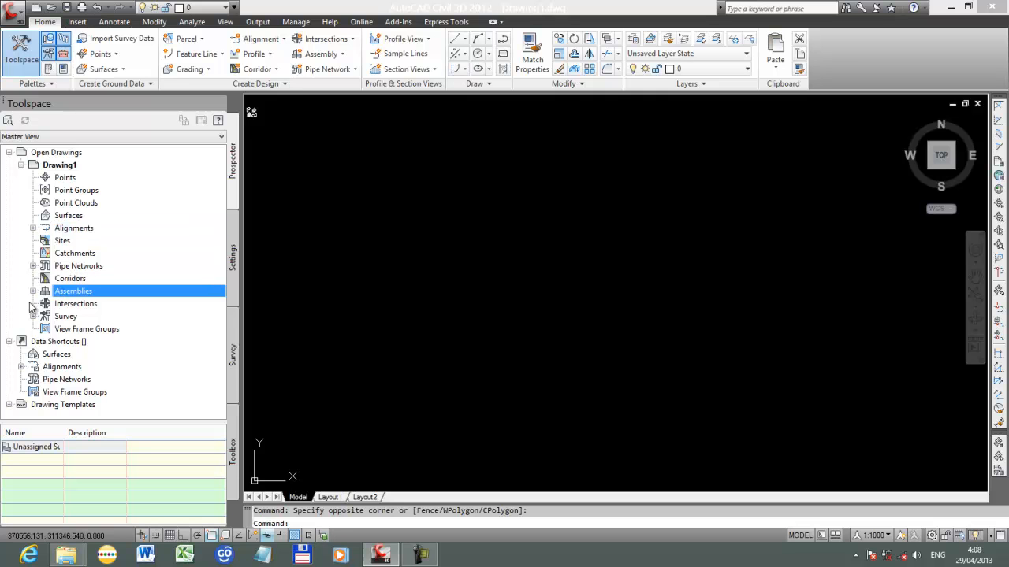
left_click(64, 306)
left_click(61, 318)
left_click_drag(62, 330, 48, 212)
left_click(50, 204)
left_click(435, 284)
left_click(449, 286)
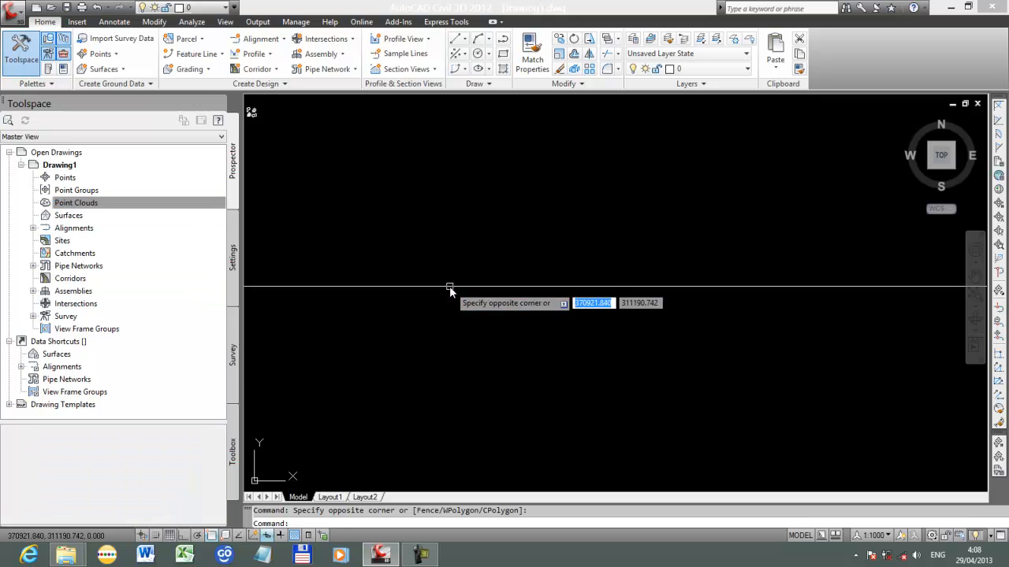
left_click(581, 261)
key("Escape")
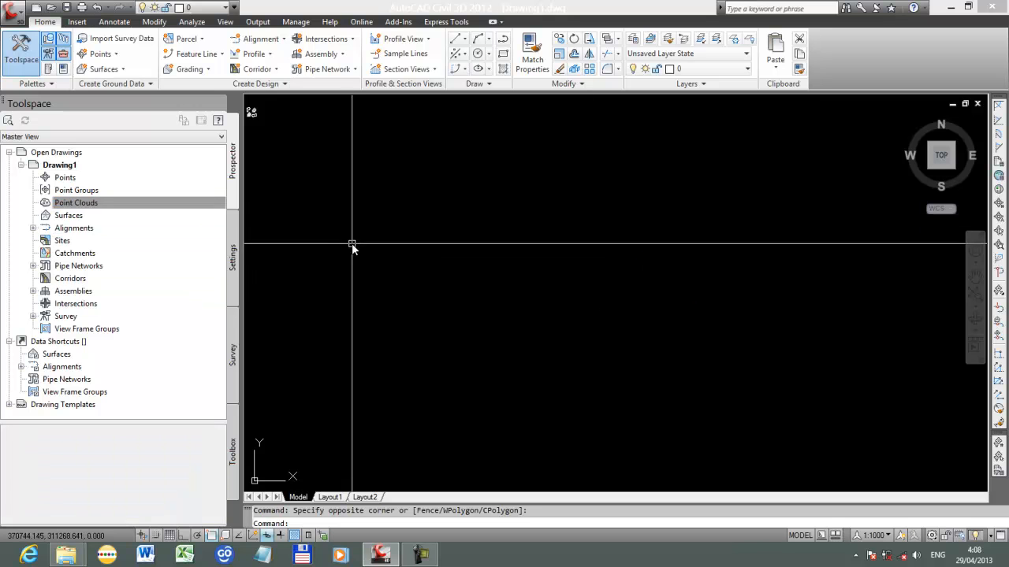
Select Point Groups, look through Toolspace's Settings, Survey and Toolbox views, and return to Prospector.
left_click(95, 192)
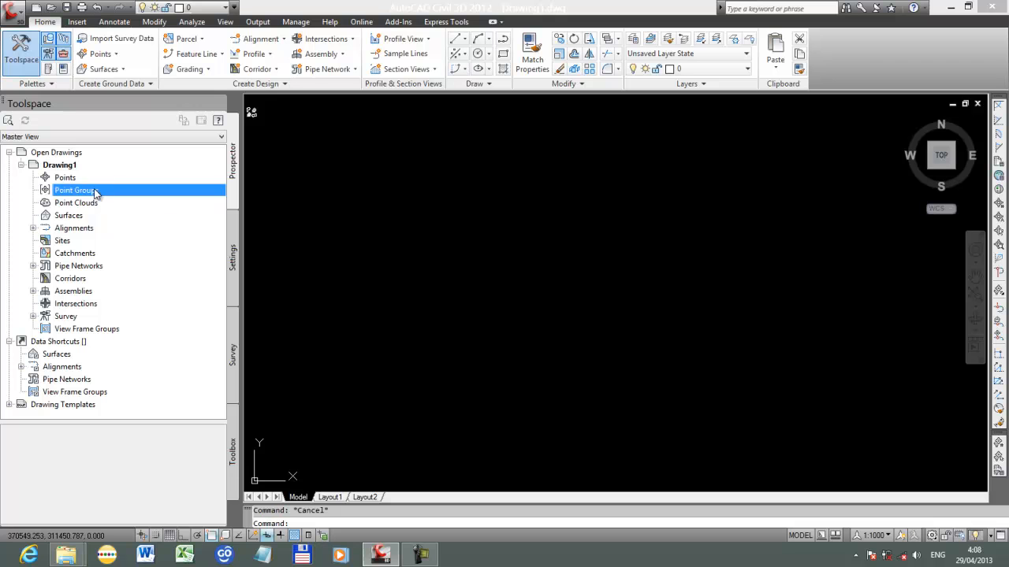
left_click(230, 260)
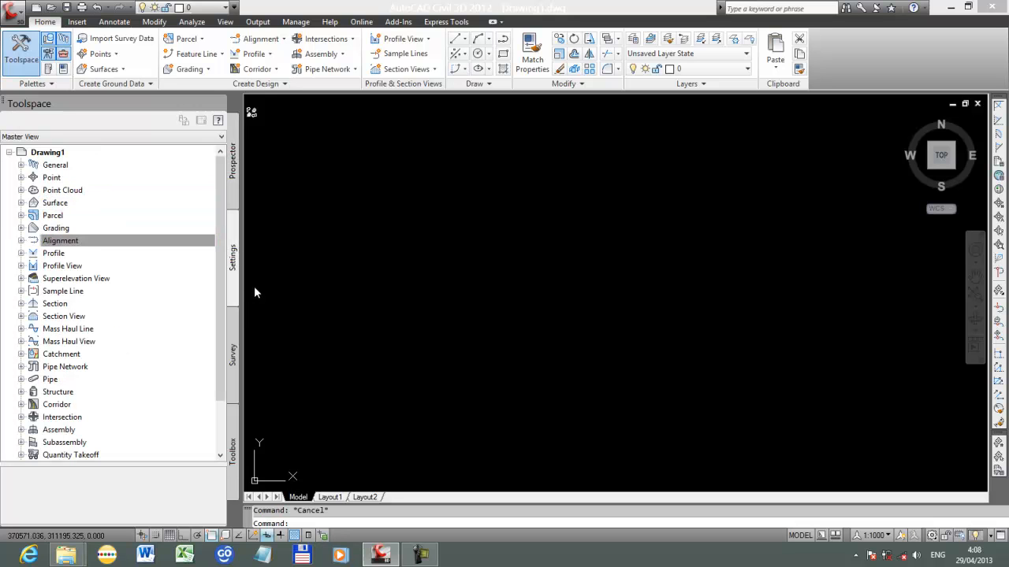
left_click(234, 353)
left_click(234, 453)
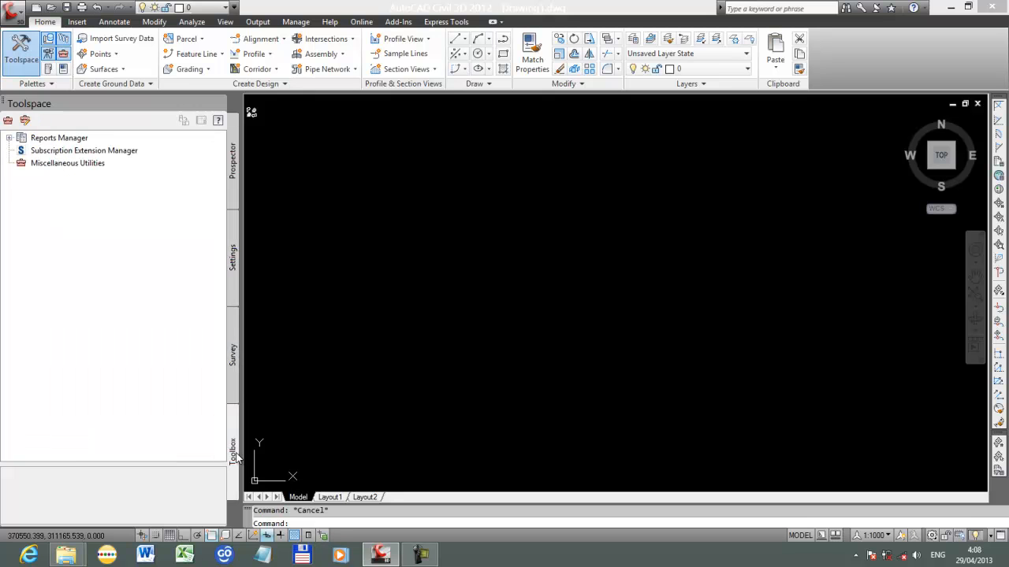
left_click(231, 387)
left_click(233, 254)
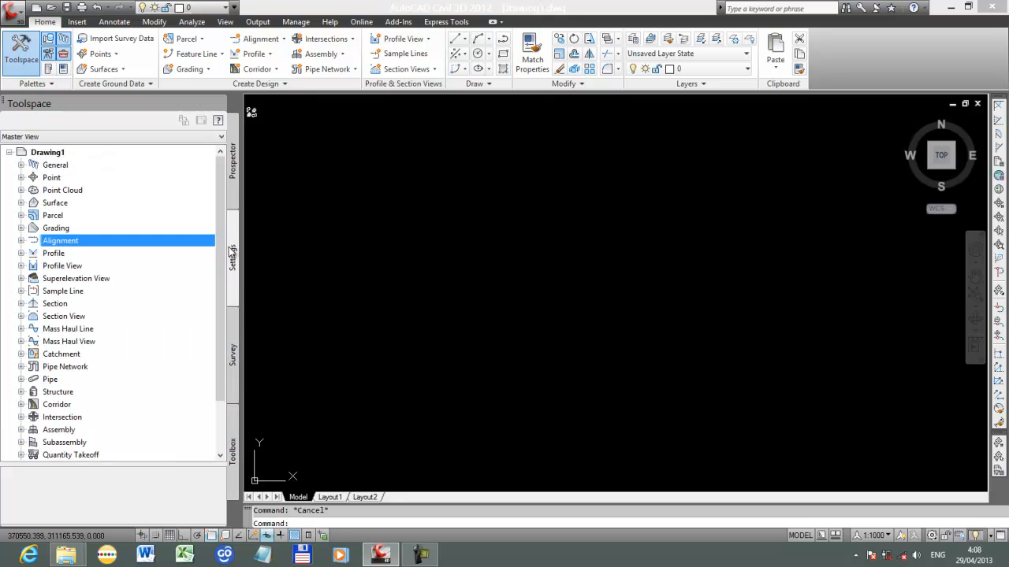
left_click(233, 174)
left_click(373, 247)
key("Escape")
left_click(351, 187)
left_click(345, 186)
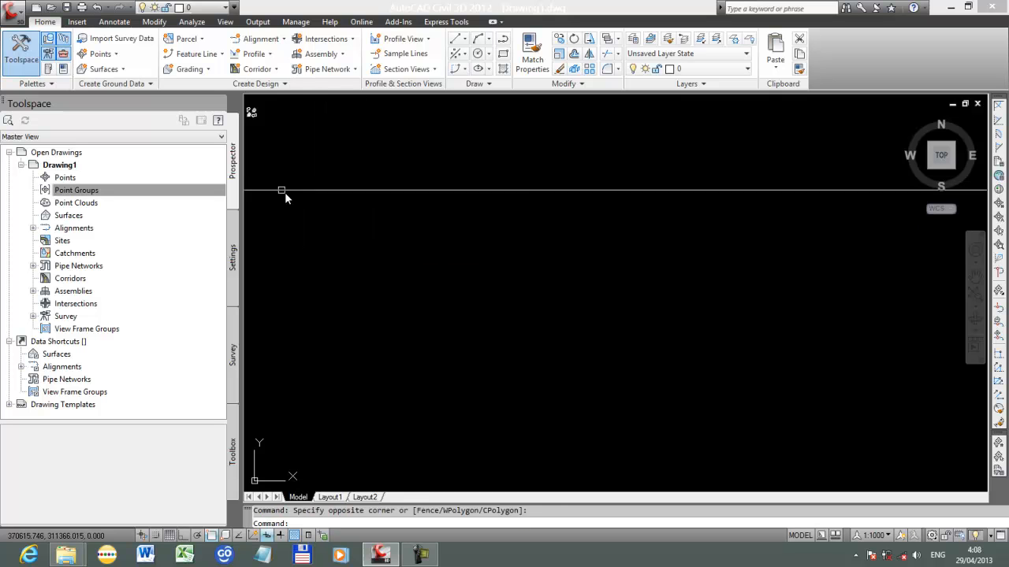
left_click(339, 174)
left_click(268, 165)
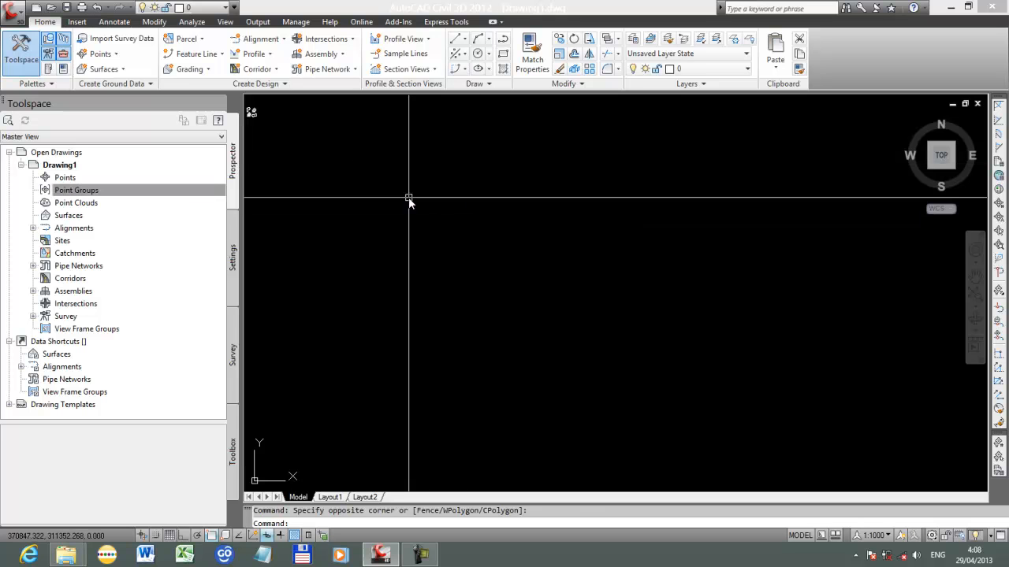
left_click(476, 223)
left_click(246, 236)
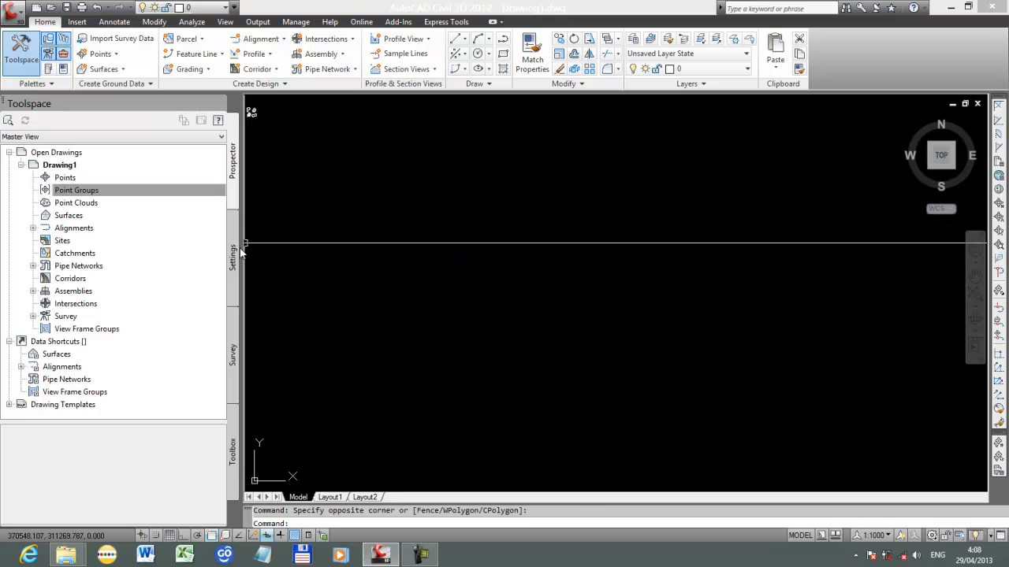
Compare the Settings and Prospector views of Toolspace, ending on Prospector.
left_click(233, 256)
left_click(234, 198)
left_click(239, 243)
left_click(235, 205)
left_click(240, 237)
left_click(234, 197)
left_click(482, 246)
left_click(423, 240)
left_click(438, 220)
left_click(400, 225)
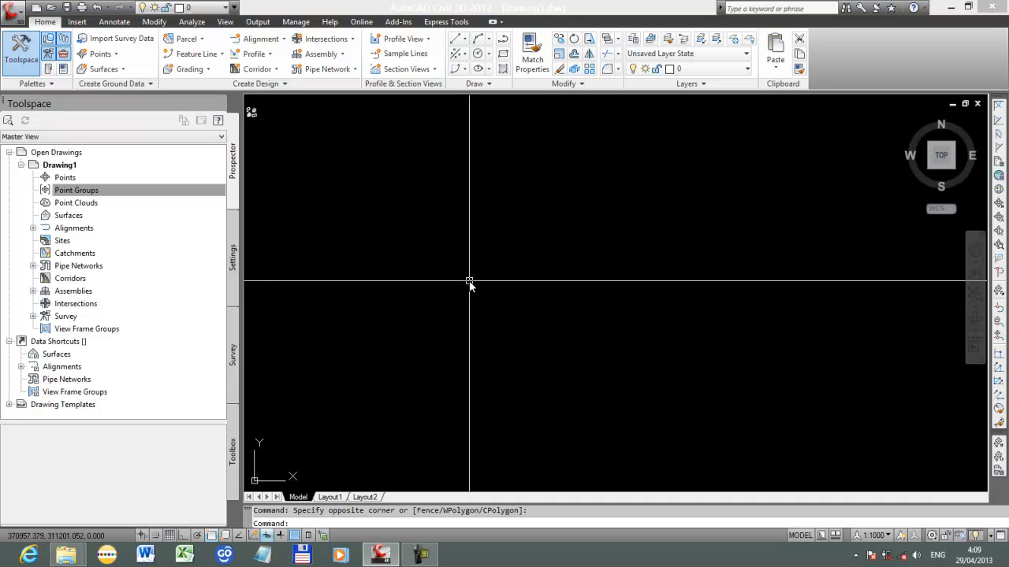
left_click(413, 266)
left_click(382, 254)
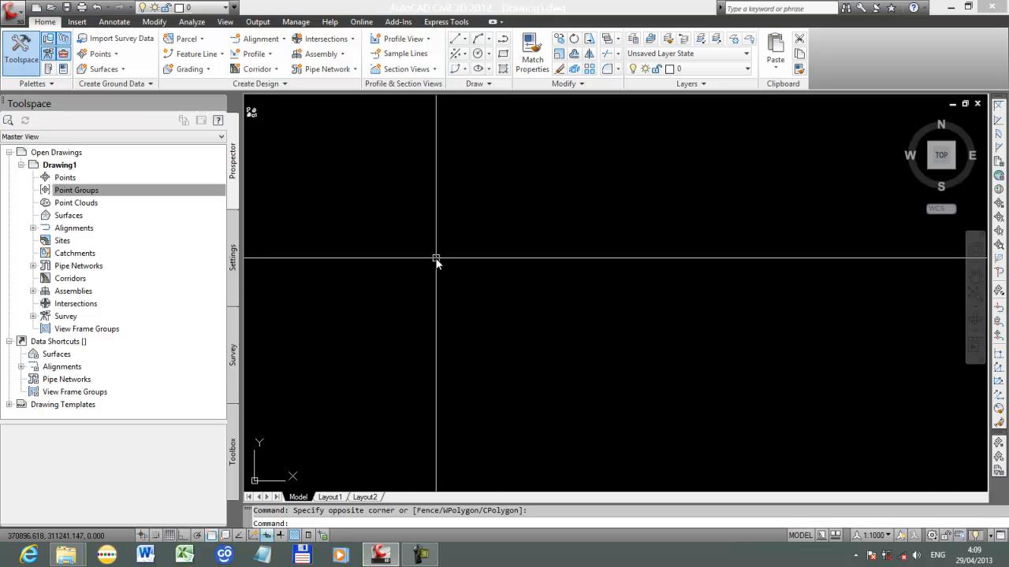
Point out the Surfaces collection in Prospector and expand the Alignments collection to examine its alignment types.
left_click(78, 219)
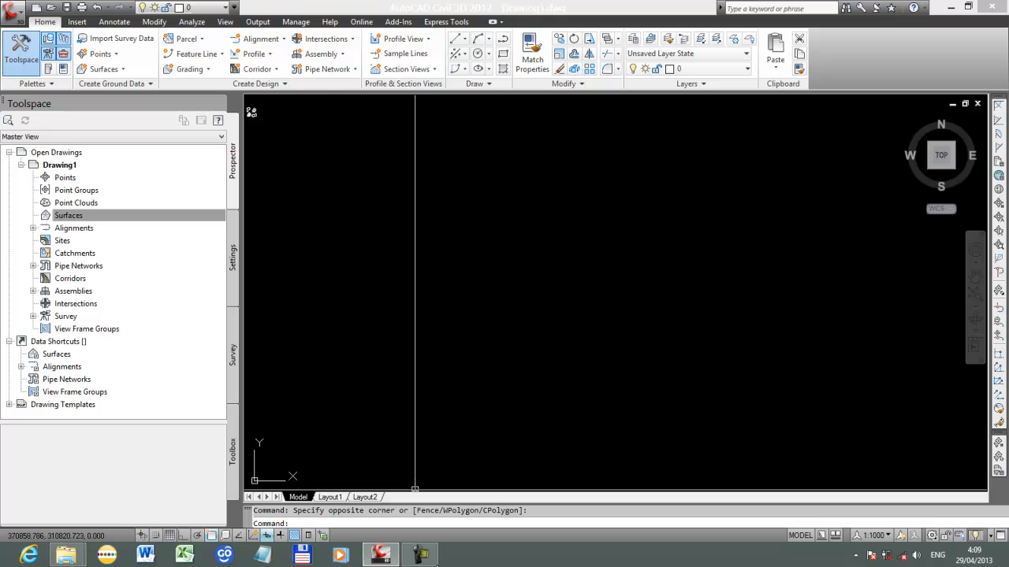
left_click(388, 246)
left_click(421, 254)
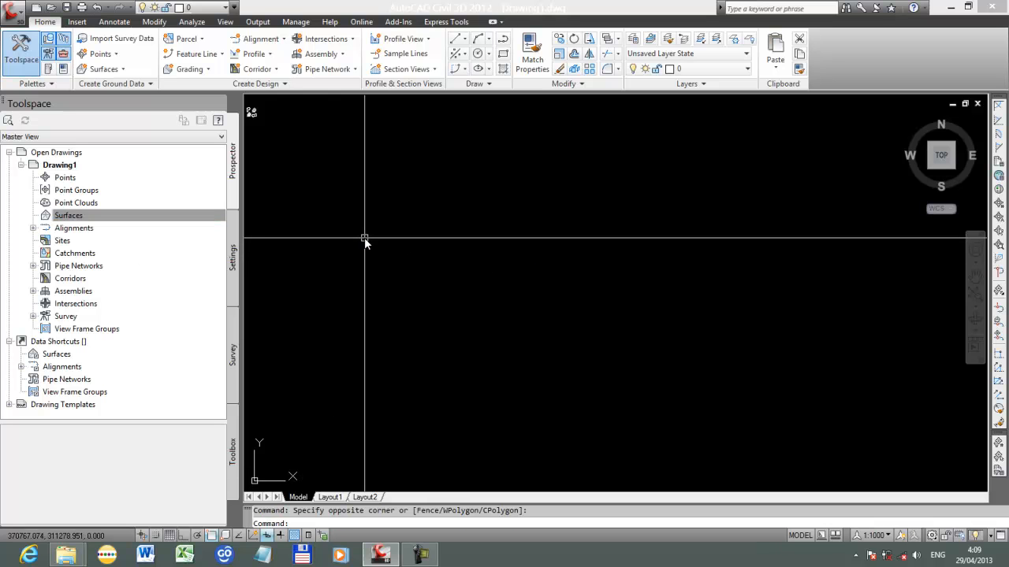
left_click(69, 230)
left_click(33, 228)
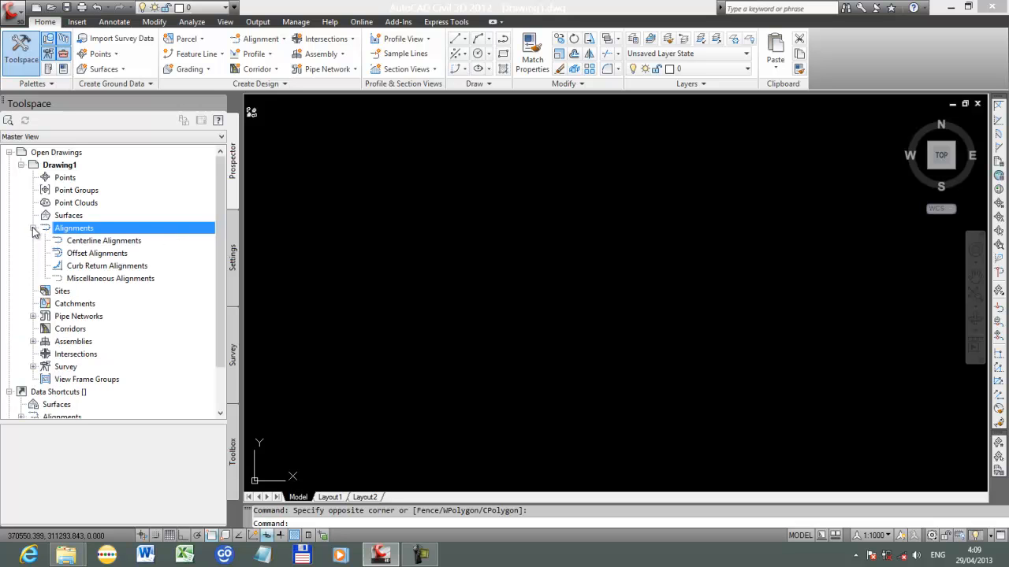
Collapse the Alignments collection and select the Corridors collection in Prospector.
left_click(33, 229)
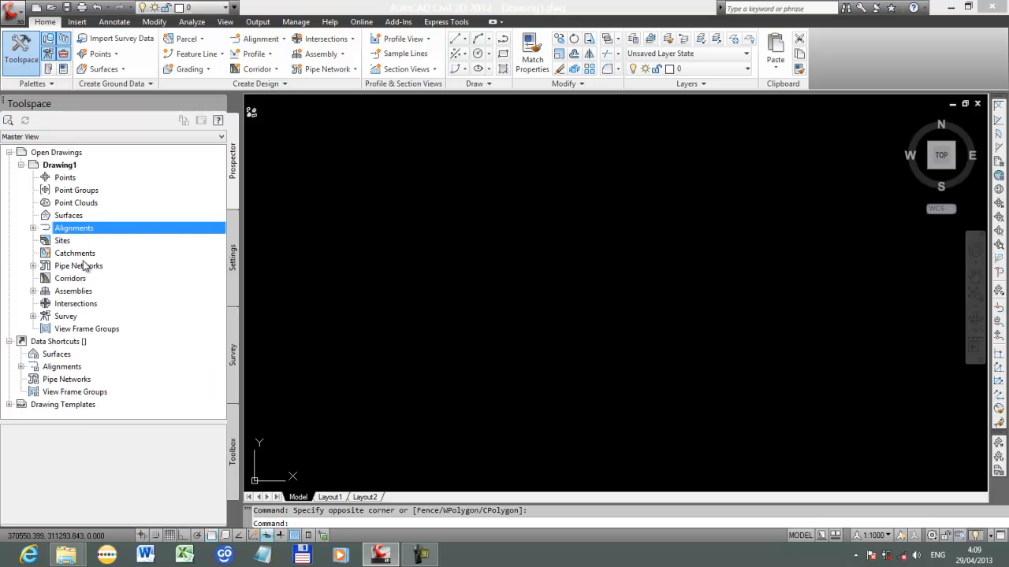
left_click(65, 281)
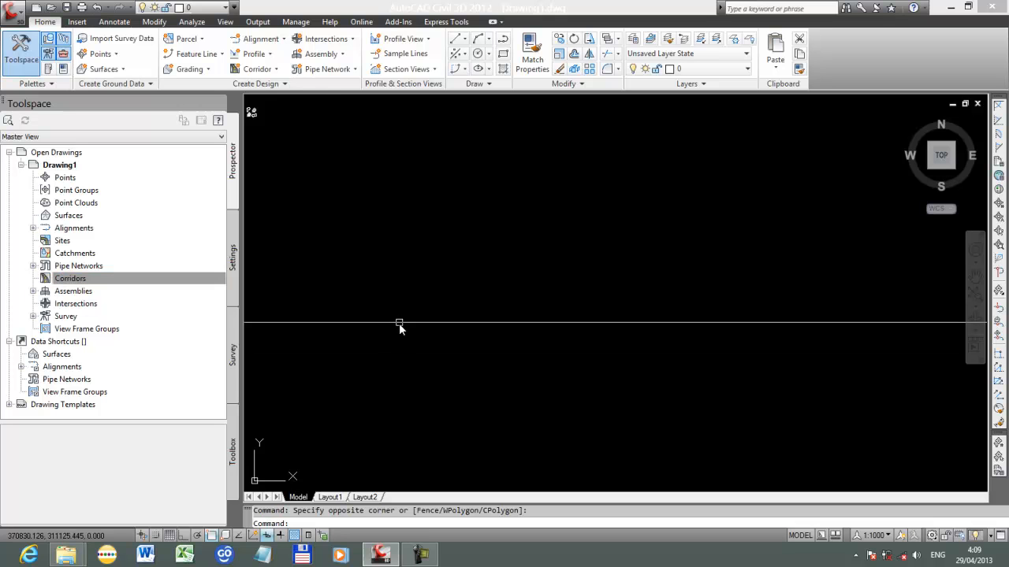
left_click(380, 249)
left_click(376, 255)
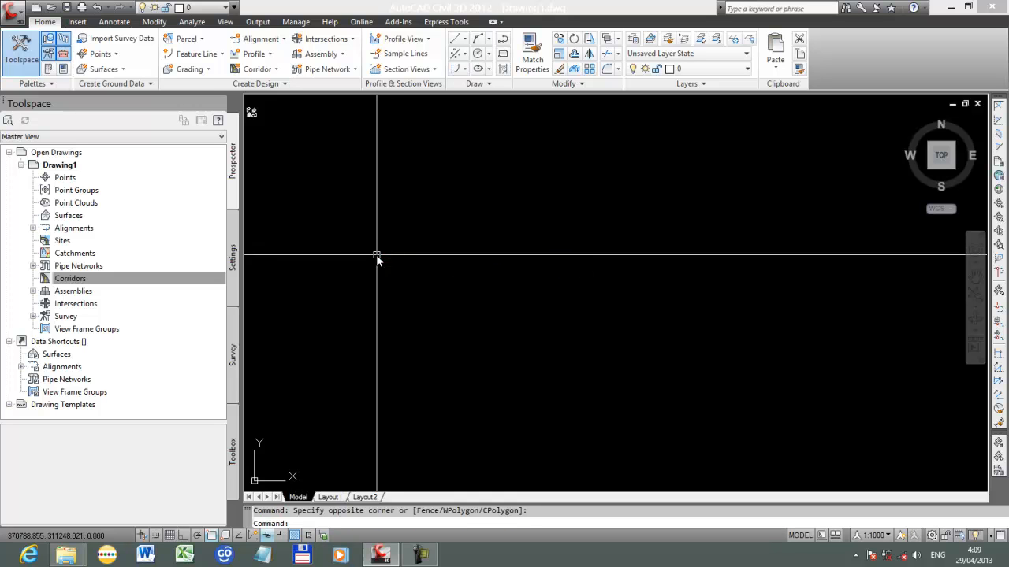
left_click(344, 339)
left_click(384, 354)
left_click(400, 248)
left_click(381, 239)
left_click(378, 240)
left_click(348, 241)
left_click(579, 298)
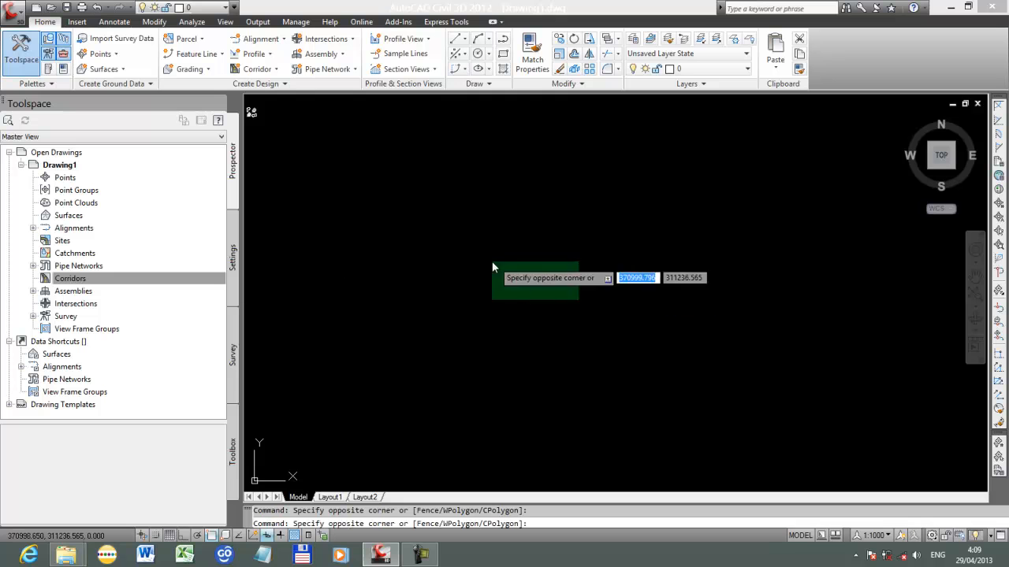
left_click(493, 262)
left_click(72, 178)
right_click(77, 179)
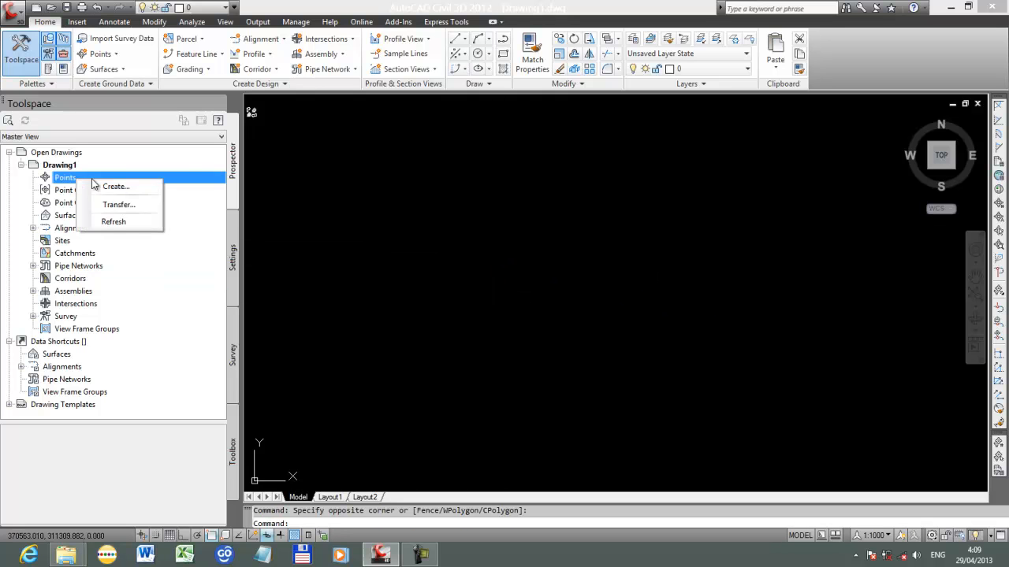
left_click(109, 186)
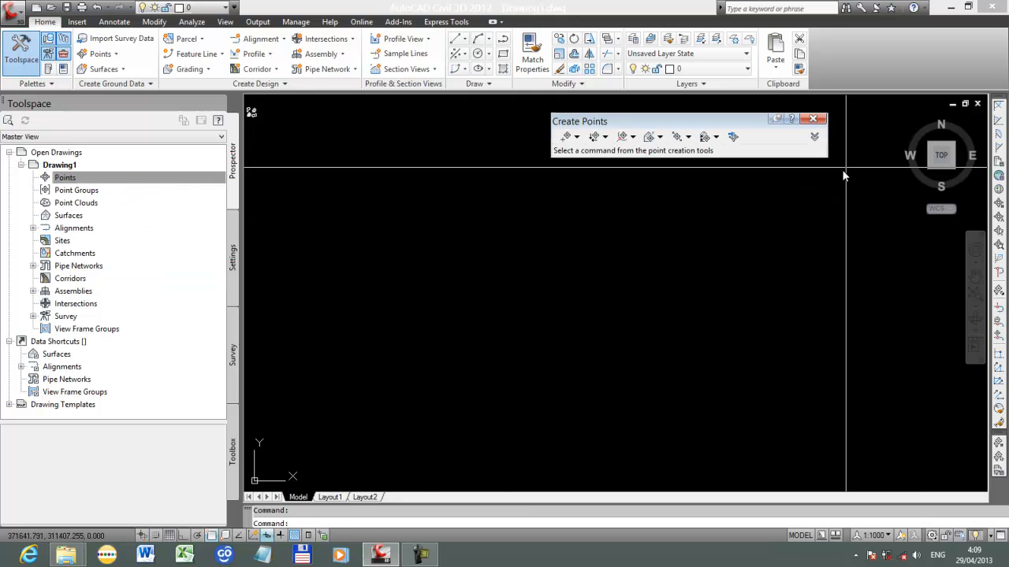
left_click(819, 120)
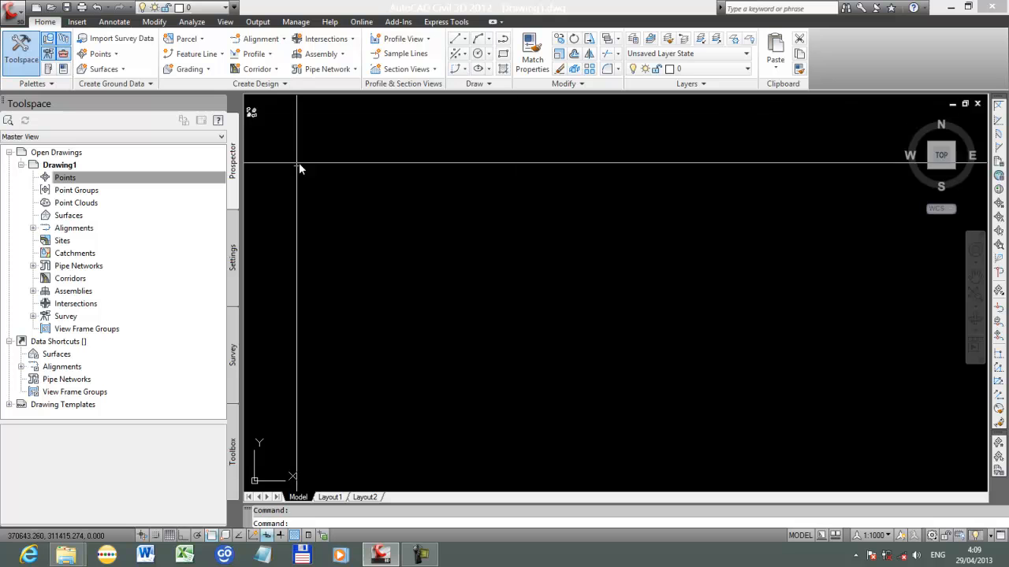
Open the Create Points tools from Prospector's Points collection and place the toolbar over the upper drawing area.
right_click(108, 181)
left_click(130, 186)
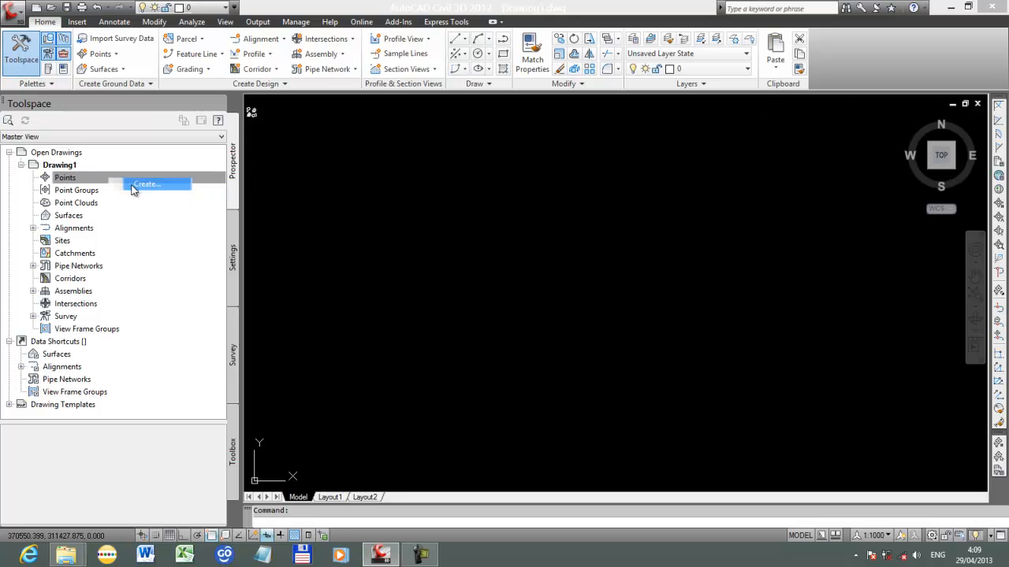
mouse_move(665, 115)
left_mouse_down()
mouse_move(485, 159)
mouse_move(459, 136)
left_mouse_up()
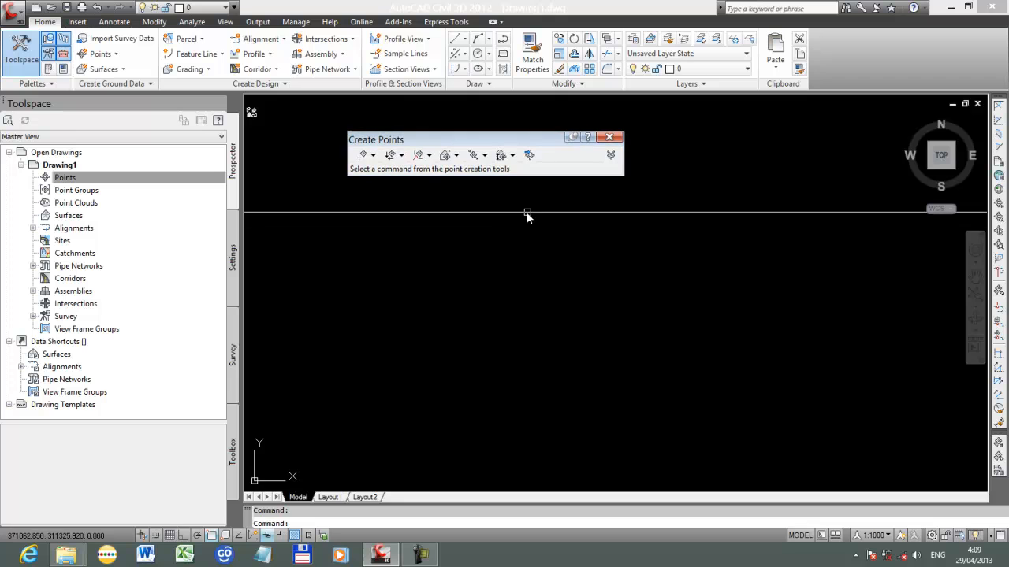
left_click(496, 232)
left_click(409, 231)
left_click_drag(509, 162, 527, 158)
left_click(537, 243)
left_click(476, 238)
Look through the point creation options in Create Points, including the manual, intersection, alignment, surface, interpolation and slope groups.
left_click(483, 190)
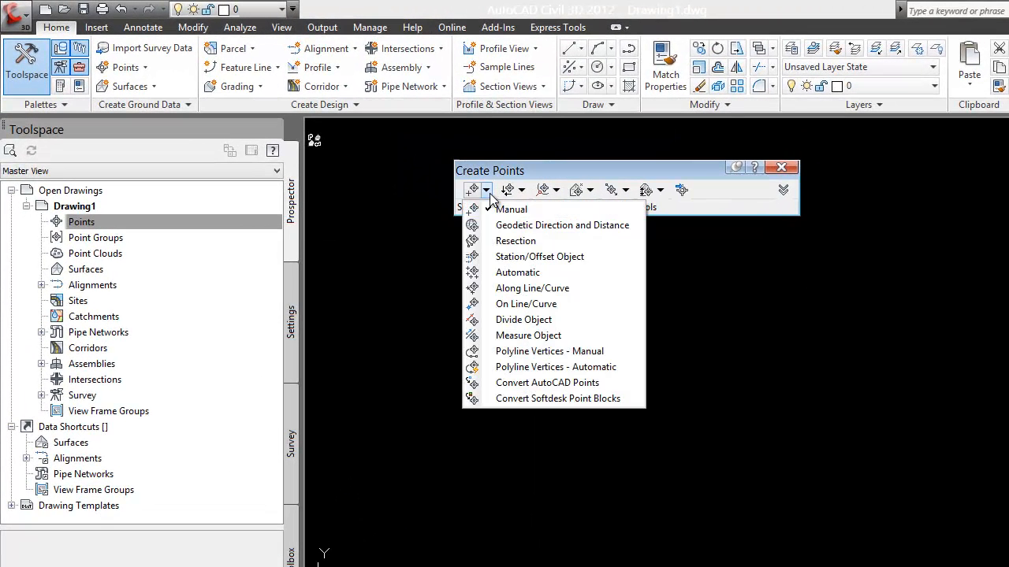
left_click(520, 190)
left_click(555, 190)
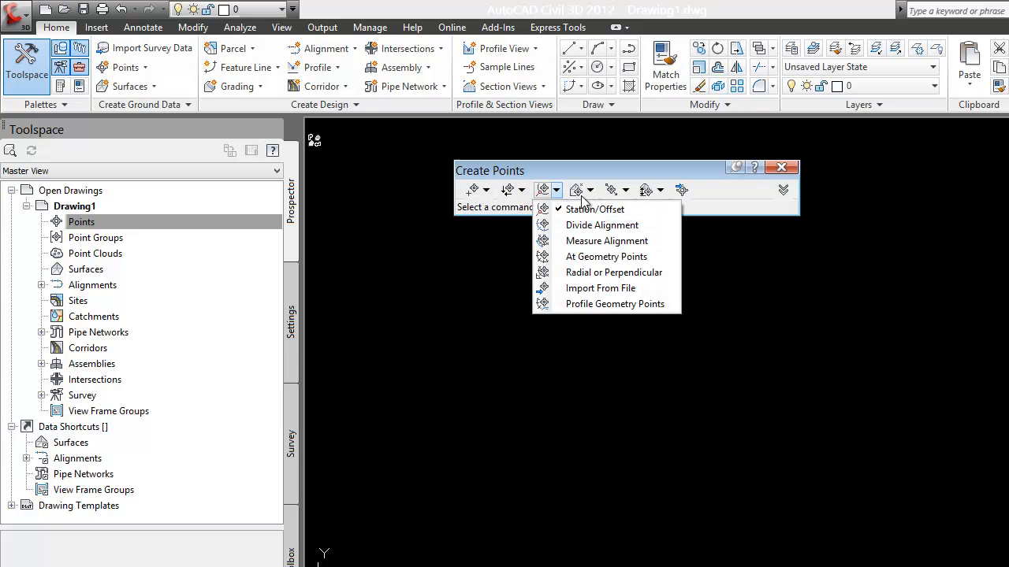
left_click(590, 190)
left_click(625, 190)
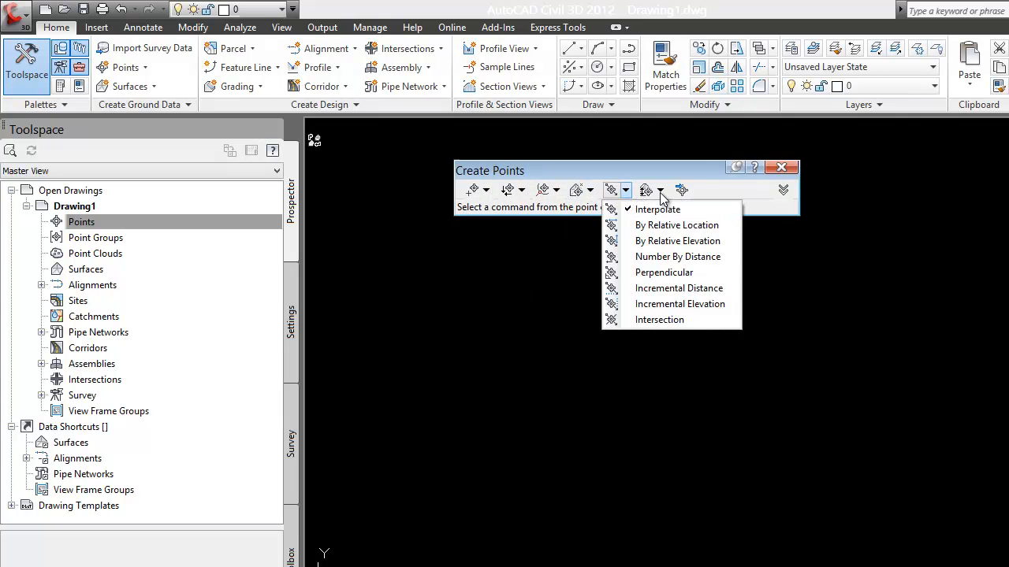
left_click(660, 190)
left_click(522, 191)
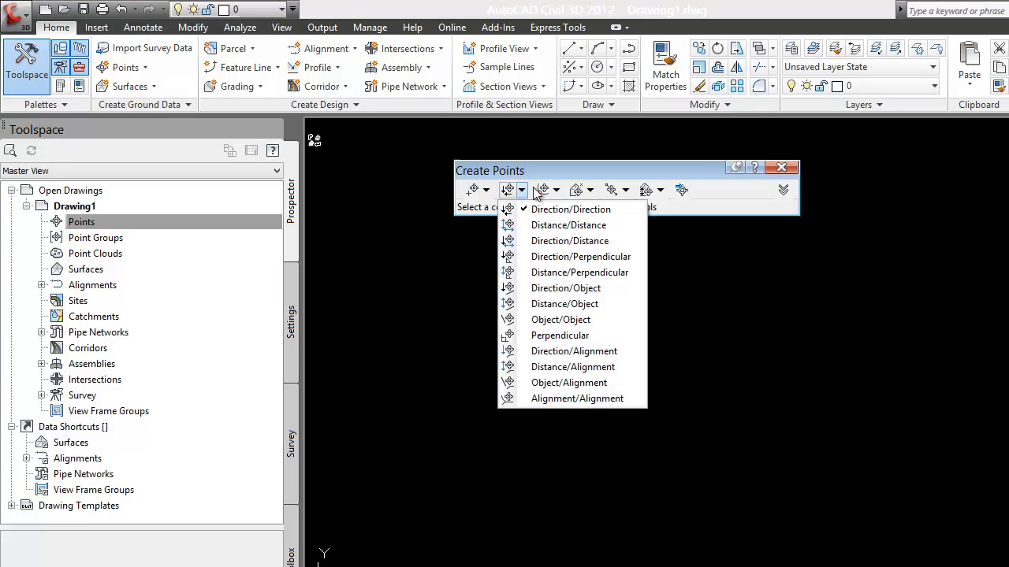
left_click(589, 190)
left_click(589, 190)
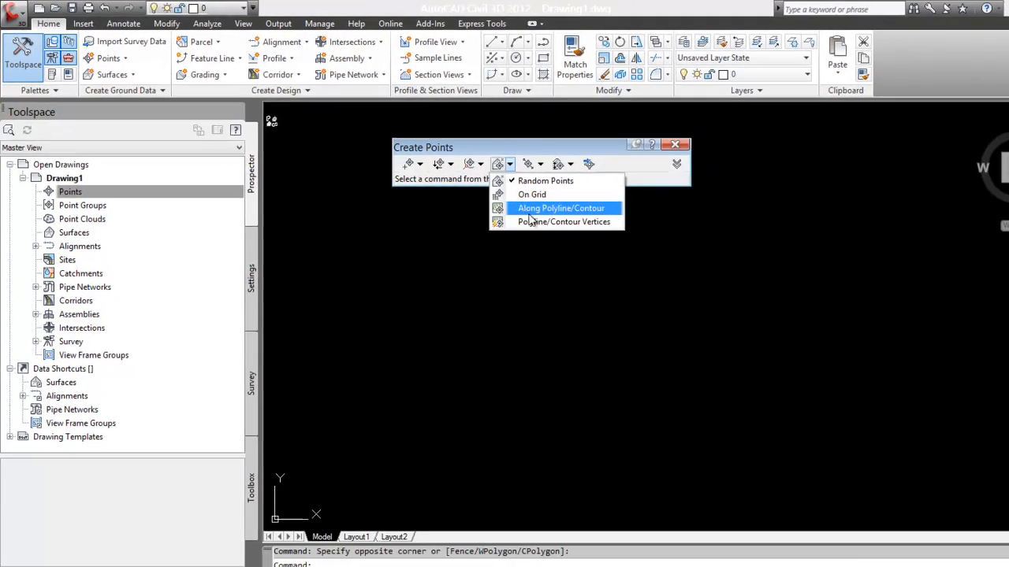
left_click(568, 268)
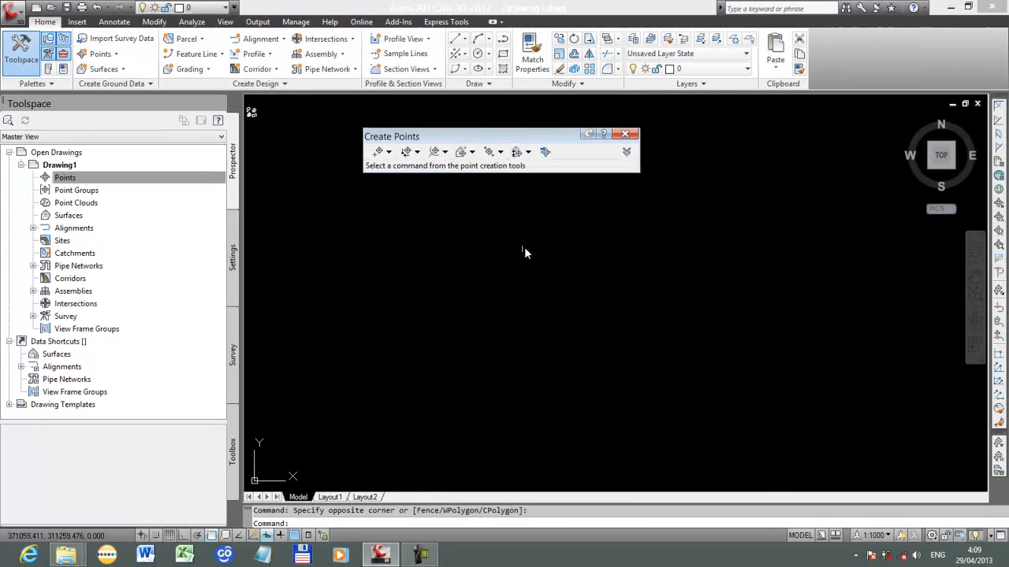
left_click_drag(501, 142, 546, 142)
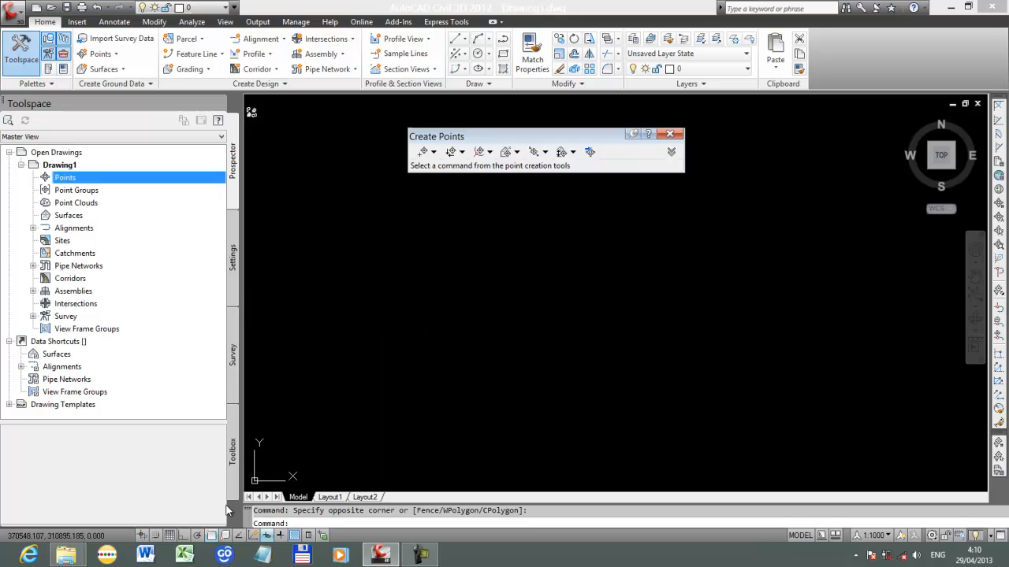
Switch to the EJEMPLO 001 CIVIL 3D folder and open the EJEMPLO 001 HUMANITA text file in a maximized Notepad window.
mouse_move(56, 557)
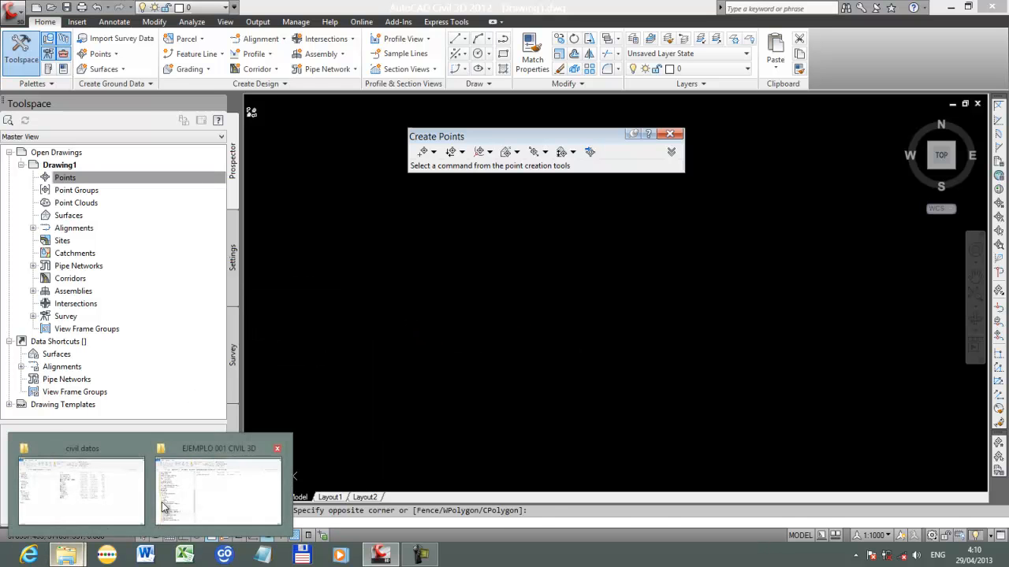
left_click(218, 488)
left_click(374, 150)
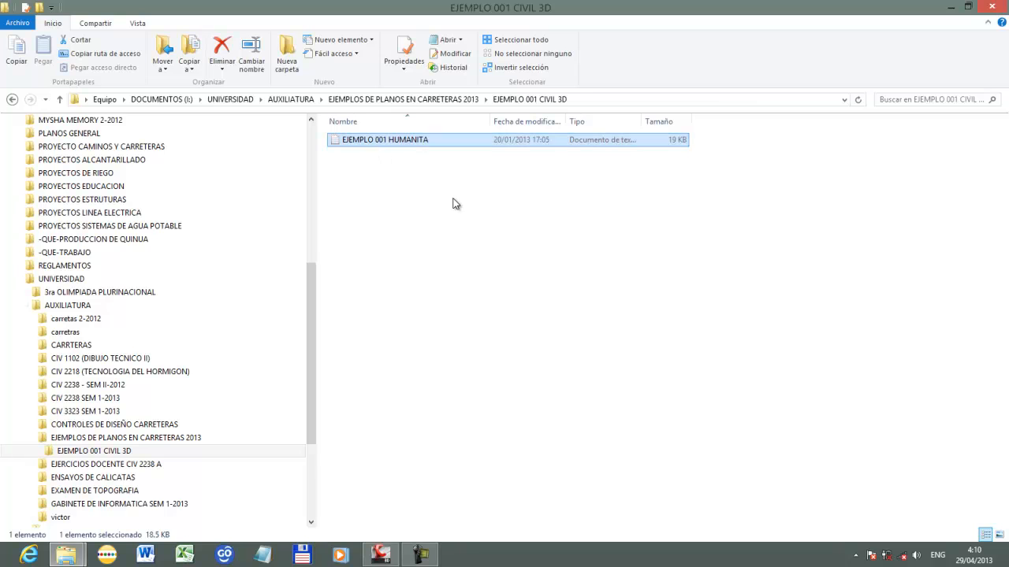
key("Return")
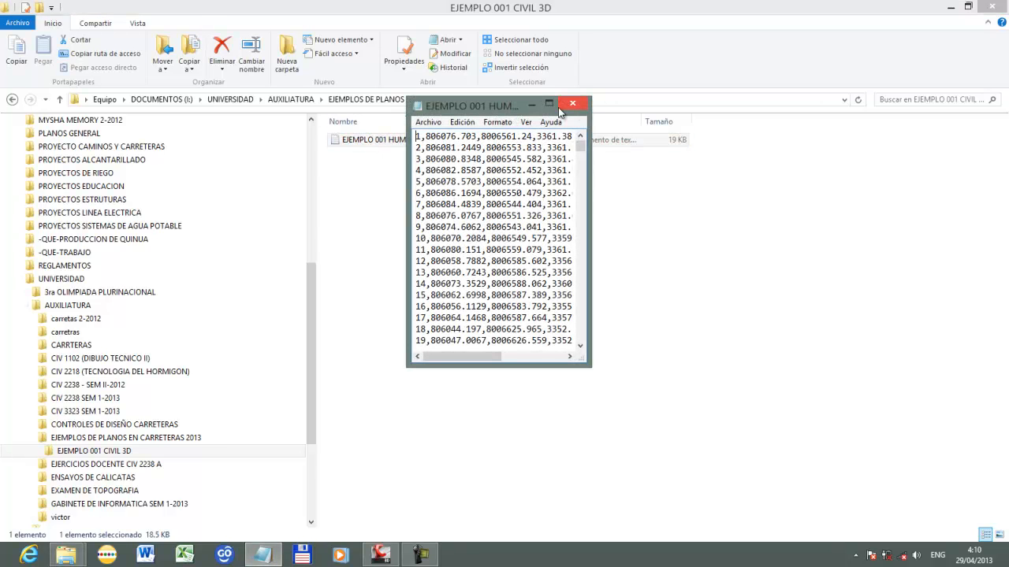
left_click(549, 104)
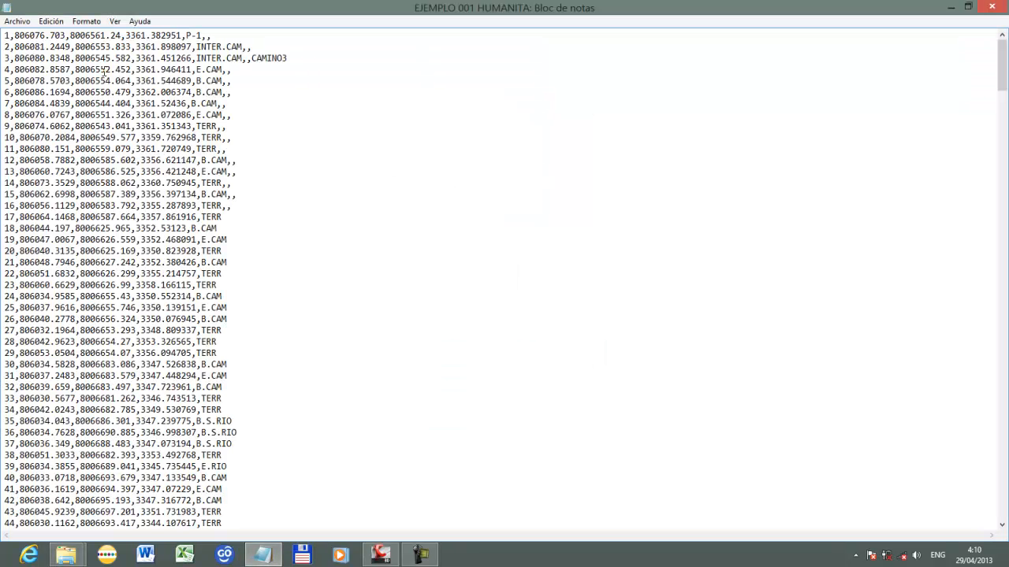
Examine the comma-separated survey points throughout the text file and return to its first line.
scroll(36, 187, "down", 20)
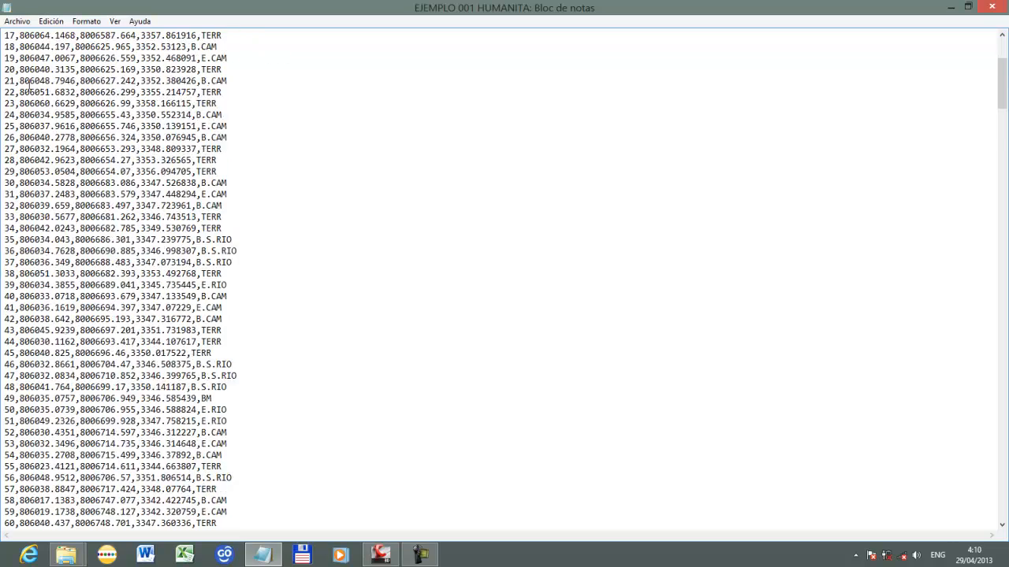
scroll(35, 188, "down", 20)
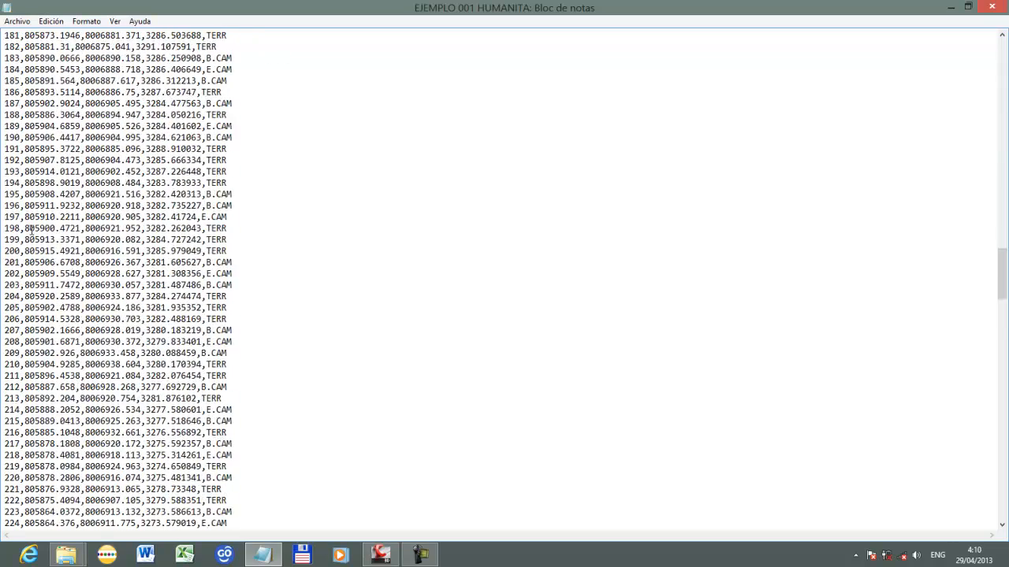
scroll(61, 275, "down", 20)
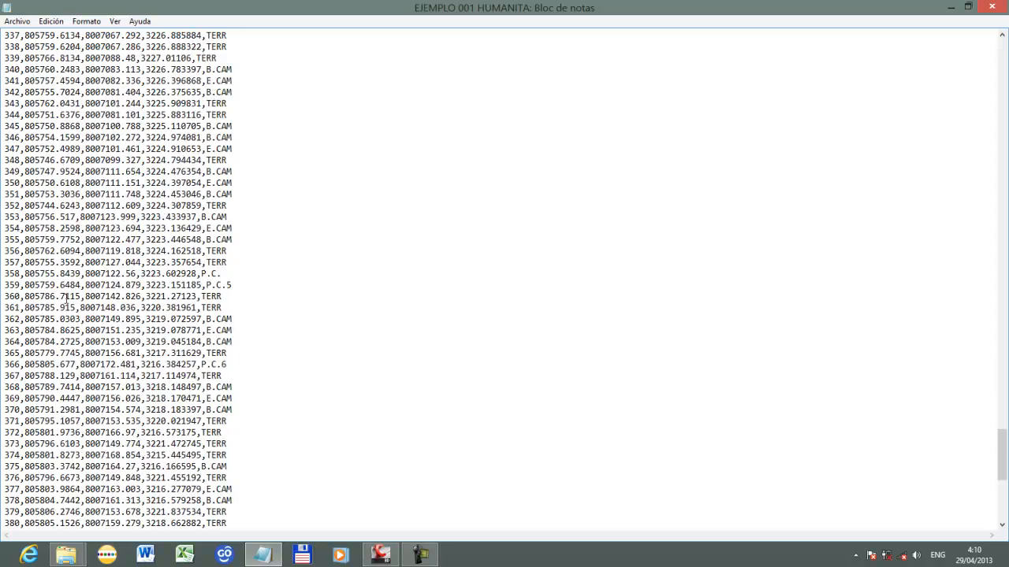
left_click_drag(1002, 494, 1002, 62)
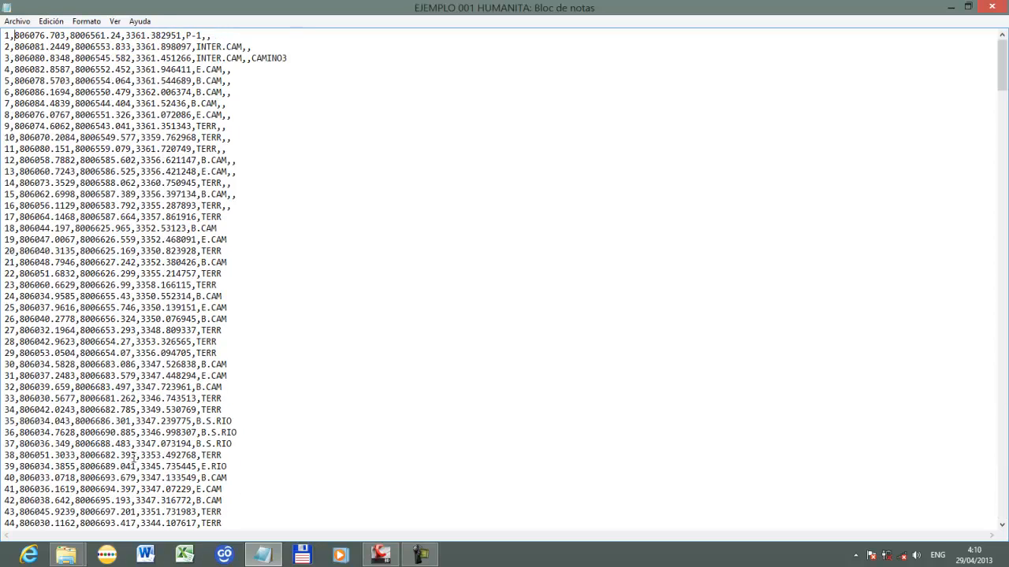
Switch to the civil datos folder, open the Ejemplo 1 workbook in Excel and select cell A1.
mouse_move(67, 555)
left_click(169, 447)
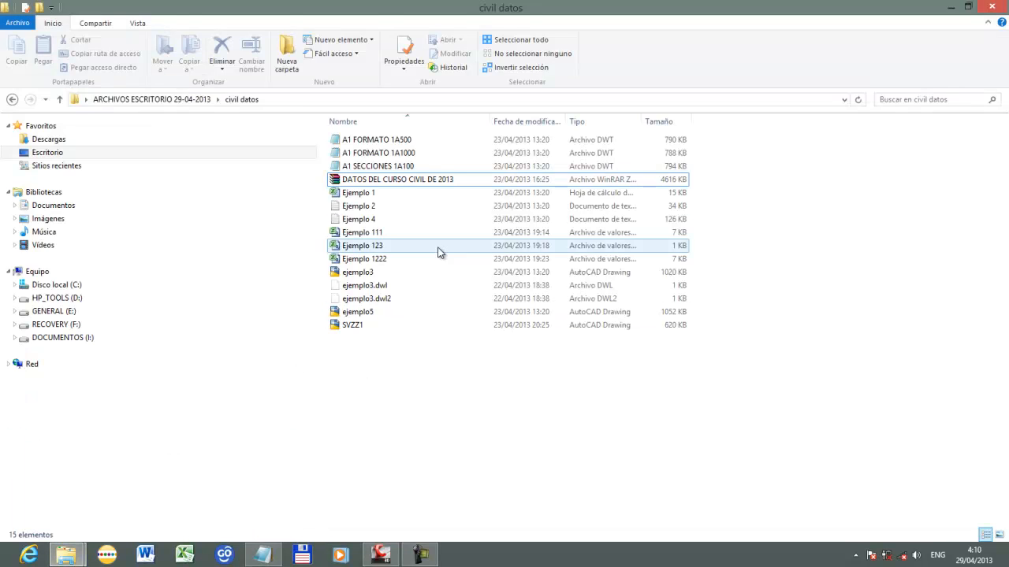
double_click(389, 193)
left_click(373, 239)
left_click(150, 151)
left_click(110, 139)
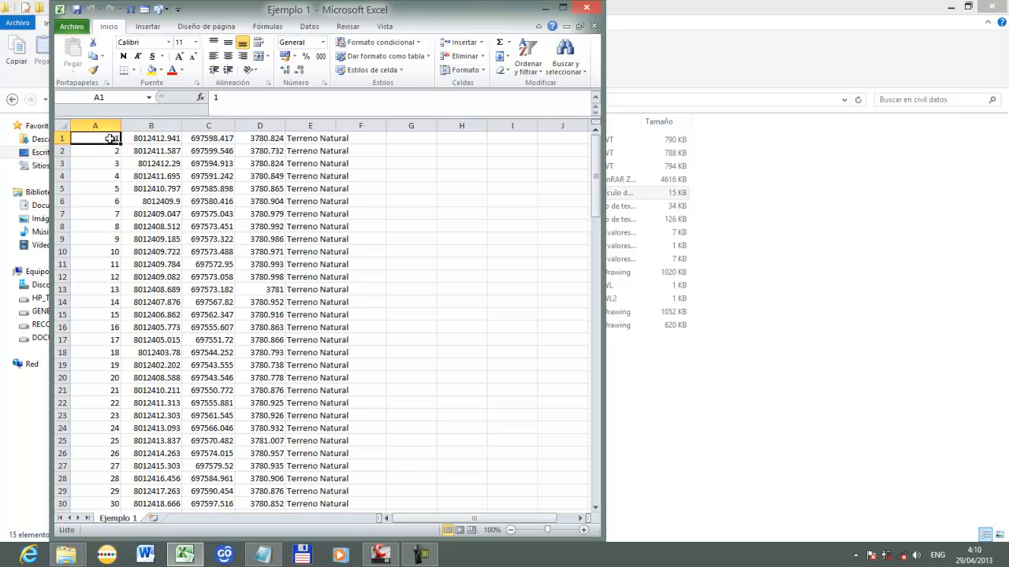
Adjust the widths of columns A to E to suit the point data.
left_click_drag(121, 126, 100, 126)
double_click(162, 126)
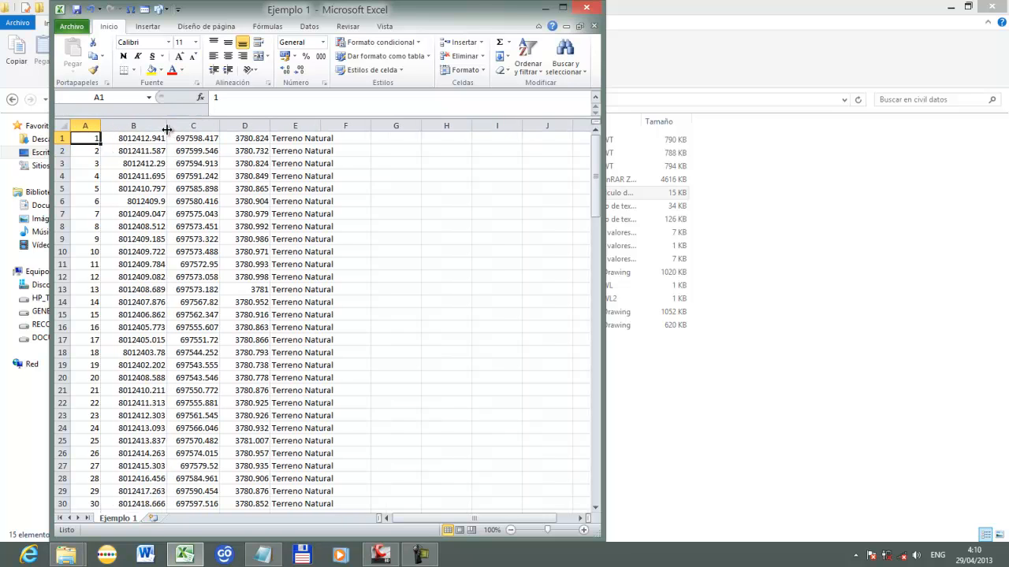
left_click_drag(219, 126, 369, 126)
Insert an empty row above the first row of point data.
left_click(135, 163)
left_click(93, 141)
left_click(63, 139)
right_click(69, 139)
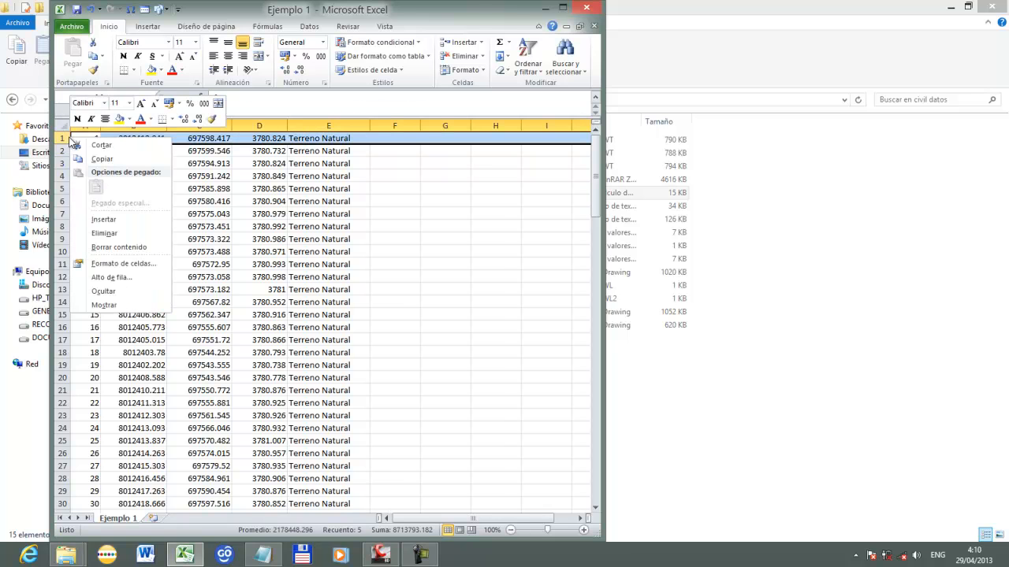
left_click(103, 219)
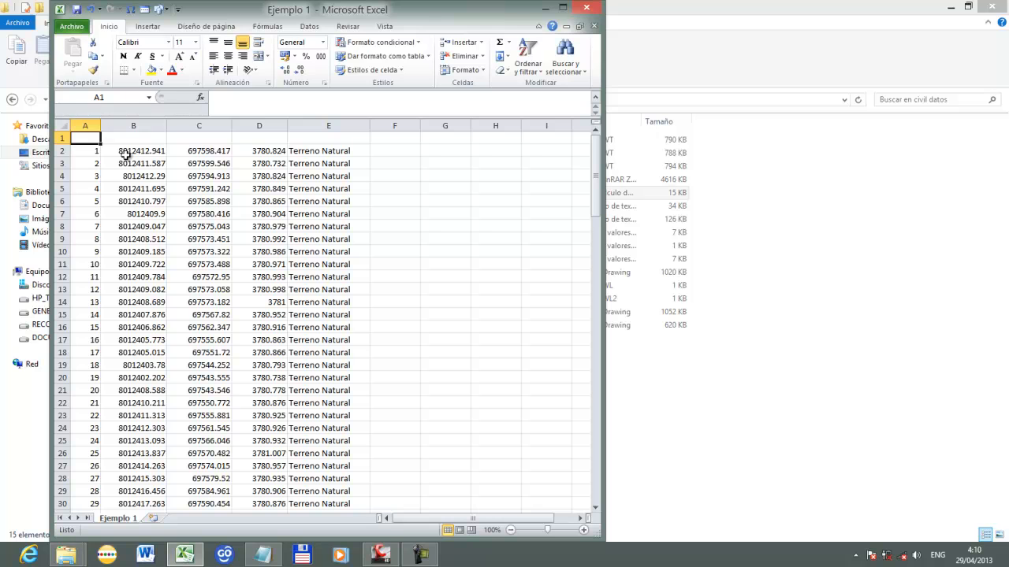
Enter the column headings NOM, N, E, Z and DES in cells A1 to E1.
type("N")
left_click(105, 141)
left_click(85, 138)
type("NOM")
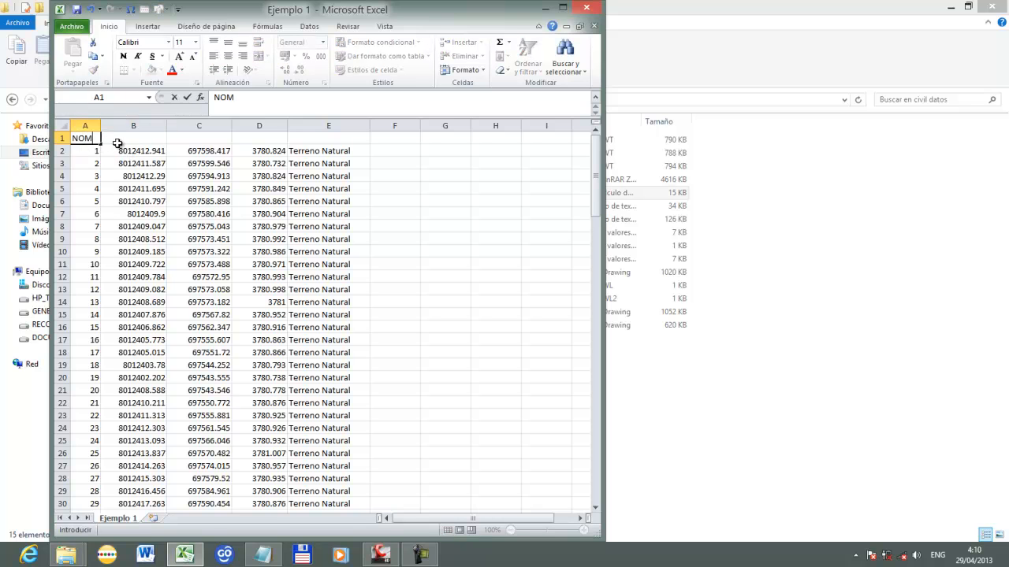
left_click(124, 142)
type("N")
left_click(194, 136)
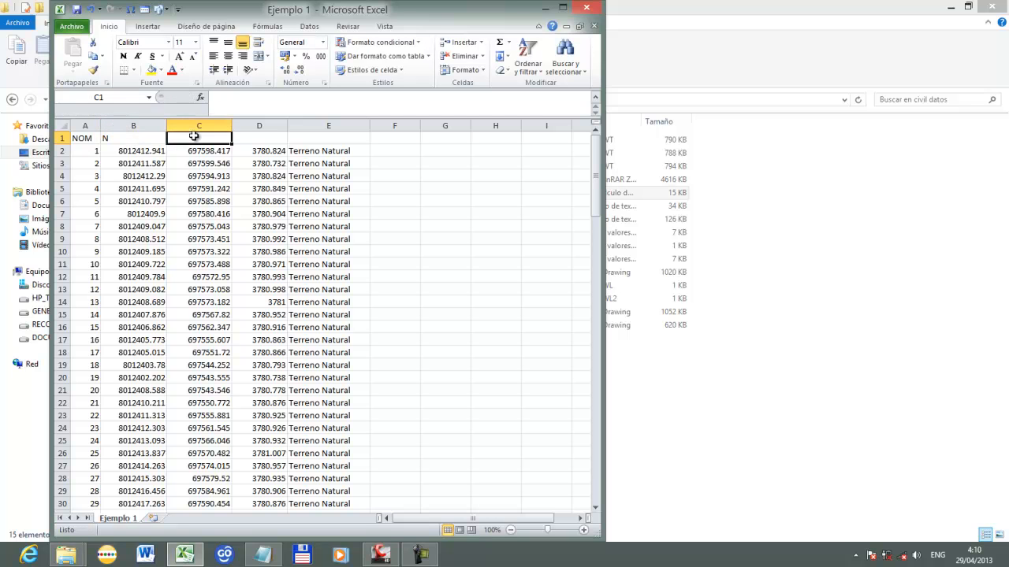
type("E")
left_click(272, 138)
type("Z")
left_click(311, 140)
type("D")
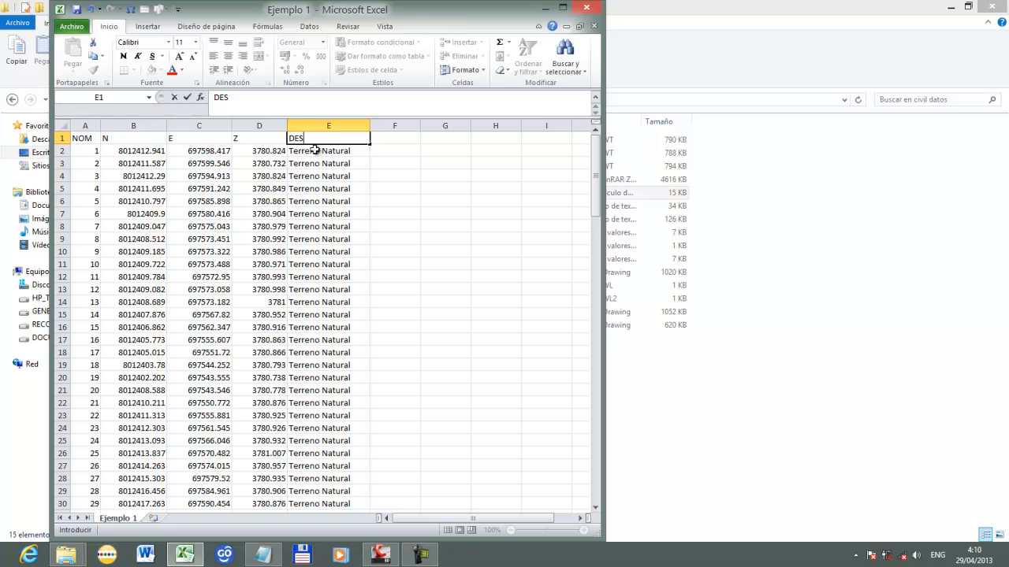
left_click(313, 161)
Make the headings in cells A1 to E1 bold.
left_click_drag(87, 141, 334, 139)
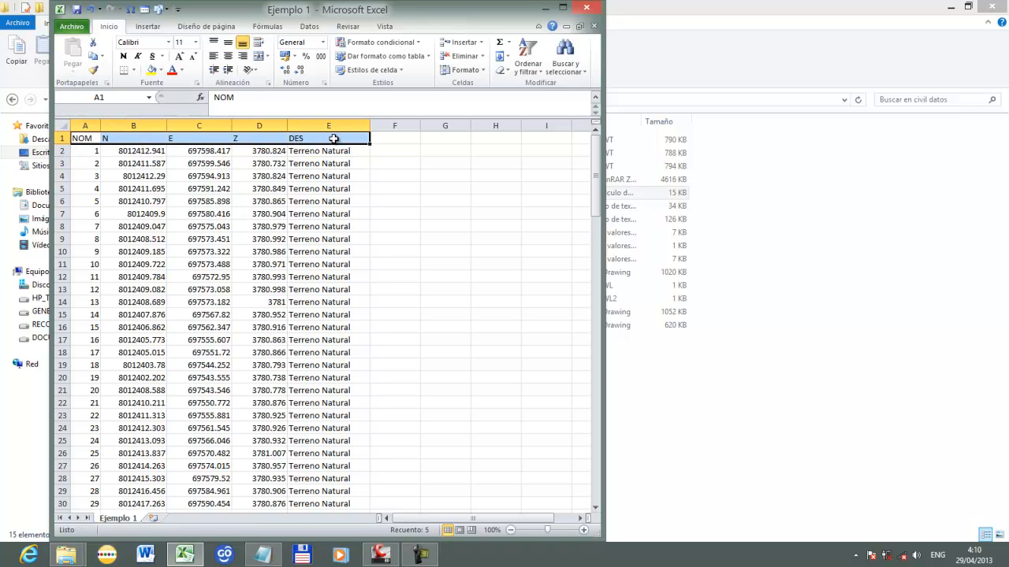
key("ctrl+n")
left_click(318, 160)
Examine the number, northing, easting, elevation and description values of the points under the headings in the Ejemplo 1 sheet.
left_click(88, 154)
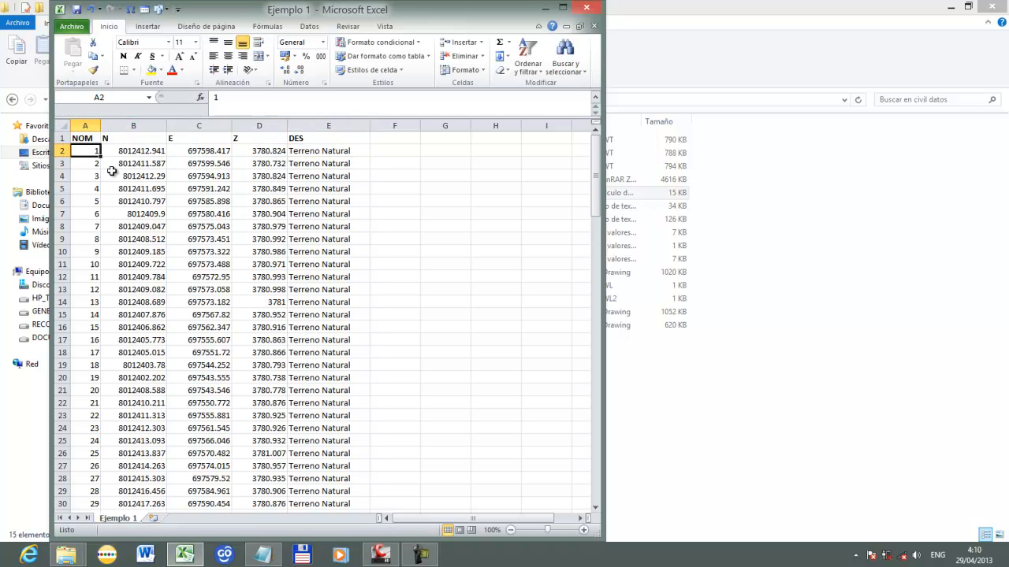
left_click_drag(87, 151, 83, 391)
left_click_drag(129, 165, 126, 378)
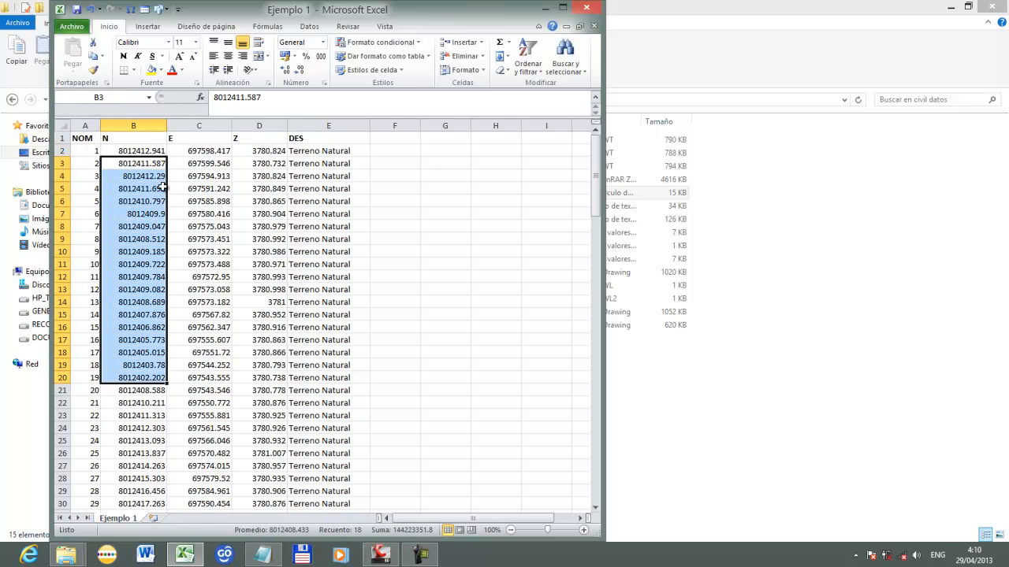
left_click_drag(158, 189, 123, 277)
left_click_drag(88, 154, 335, 149)
left_click(83, 150)
left_click(108, 148)
left_click(191, 147)
left_click(304, 149)
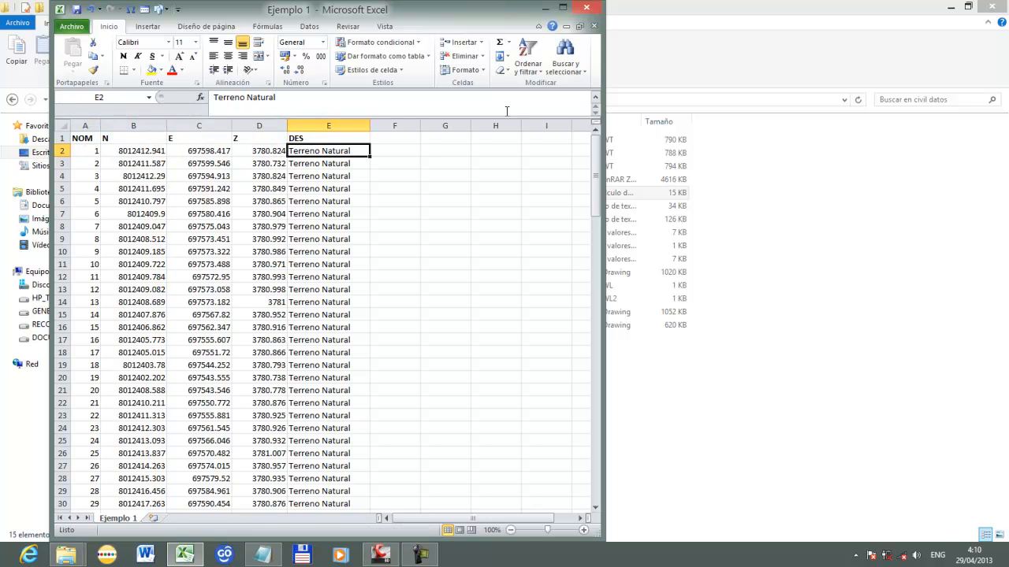
Check the Ejemplo 1 point list down to its last row and bring the civil datos folder to the front.
left_click(328, 201)
scroll(320, 293, "down", 11)
scroll(324, 315, "down", 20)
scroll(331, 338, "up", 5)
left_click(587, 9)
key("Escape")
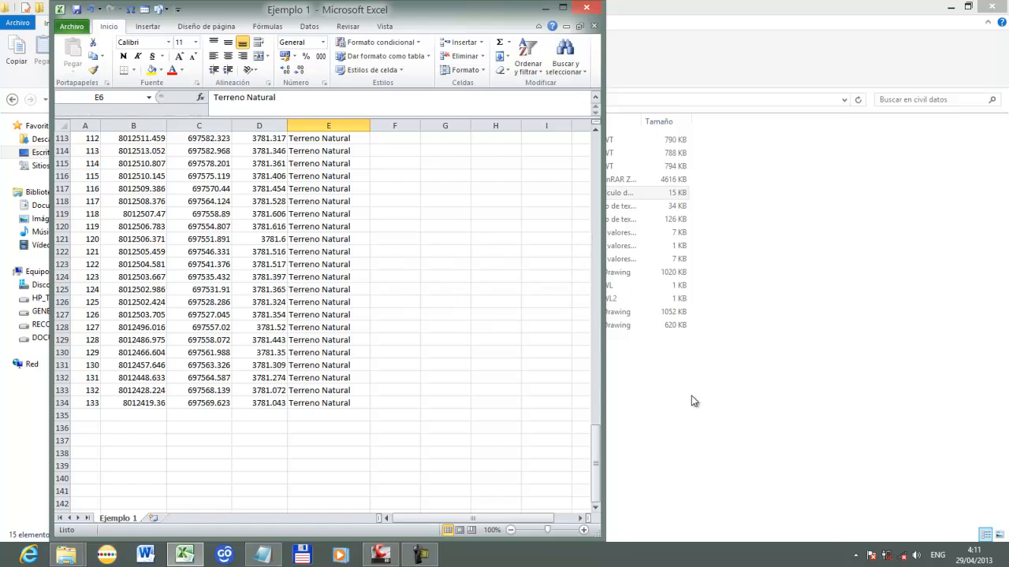
left_click(691, 400)
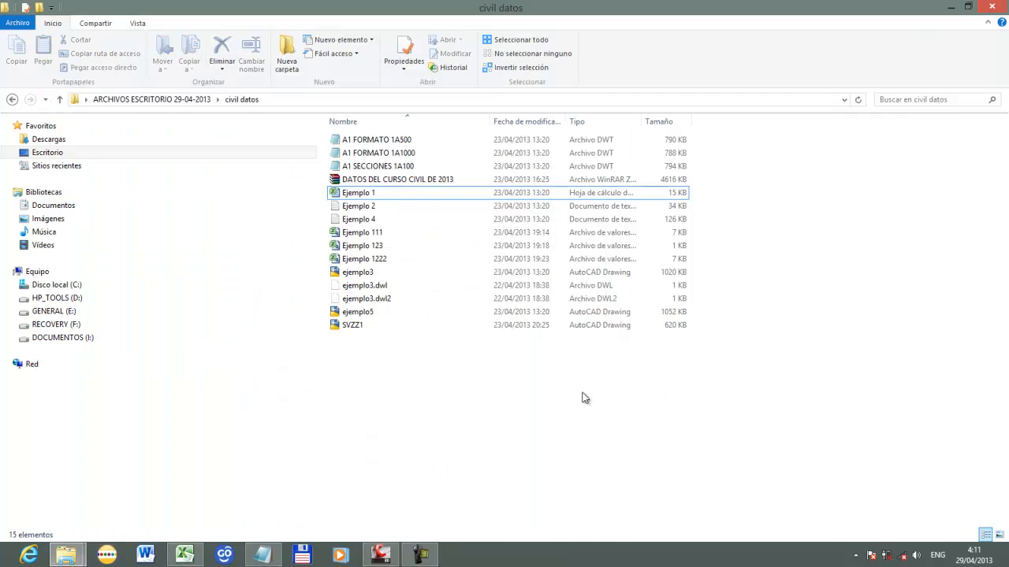
Compare the point layout in the EJEMPLO 001 HUMANITA text file with the columns of the Ejemplo 1 worksheet.
left_click(255, 561)
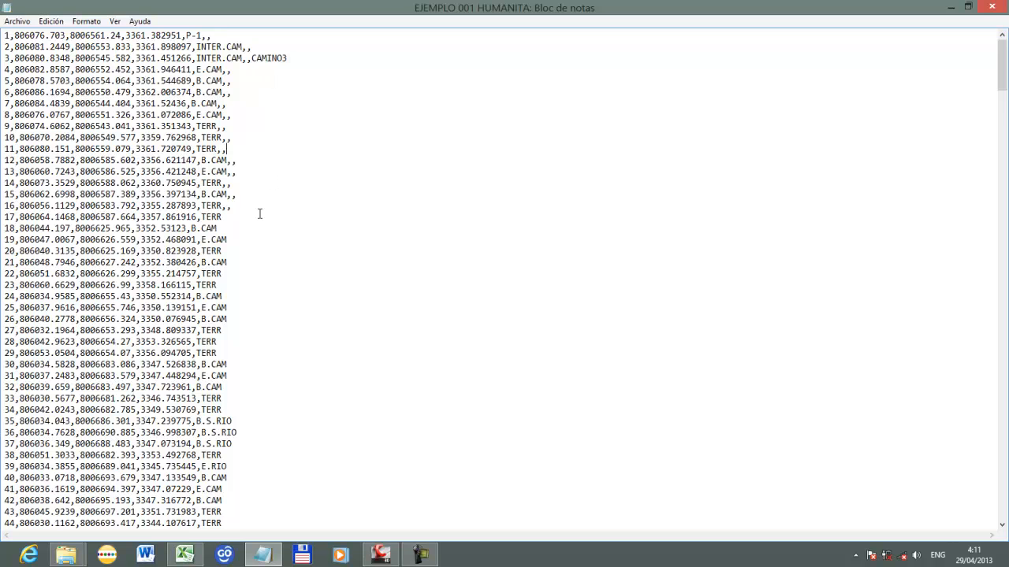
key("alt+Tab")
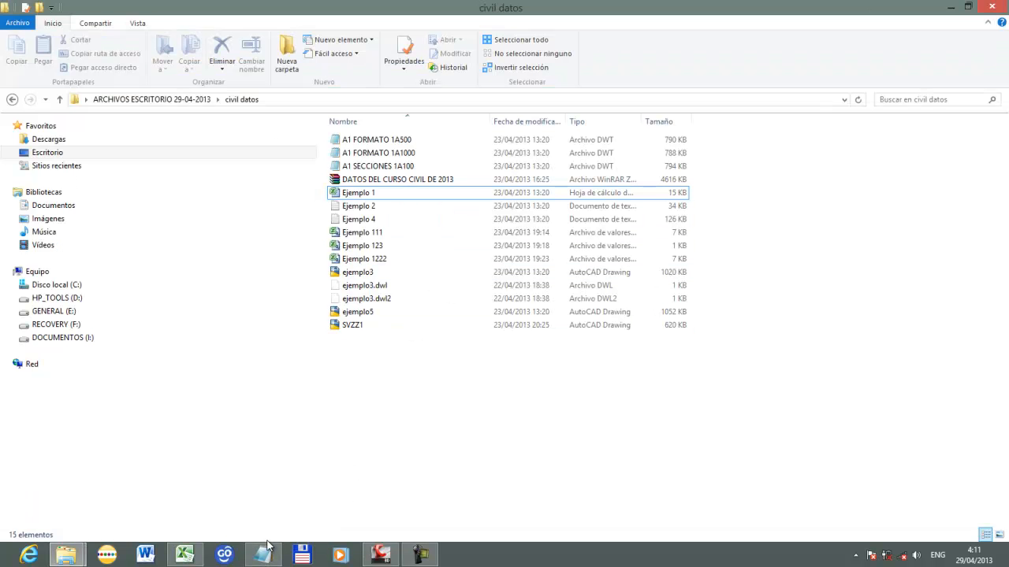
left_click(199, 557)
left_click(260, 214)
scroll(221, 229, "up", 17)
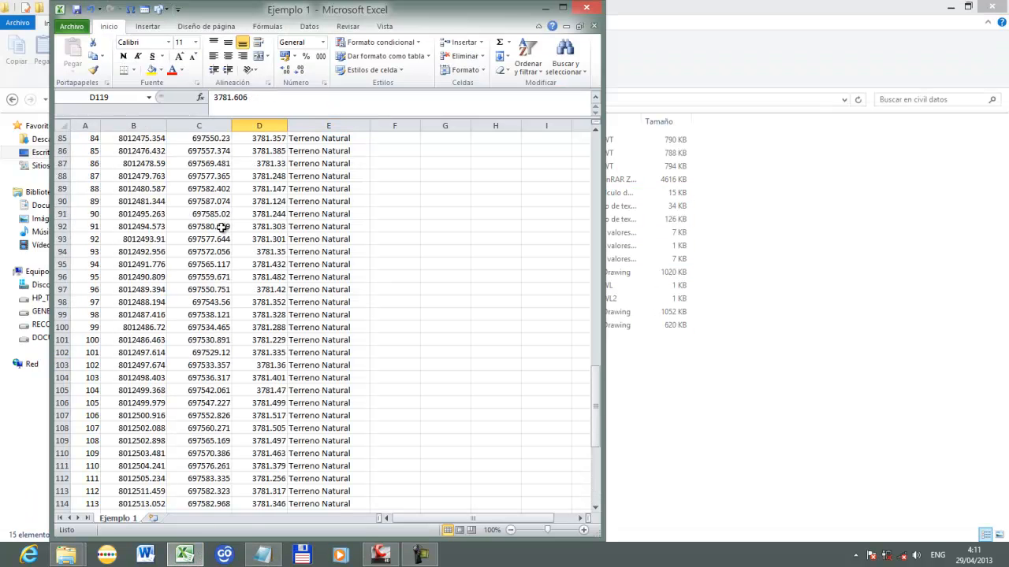
scroll(223, 227, "up", 20)
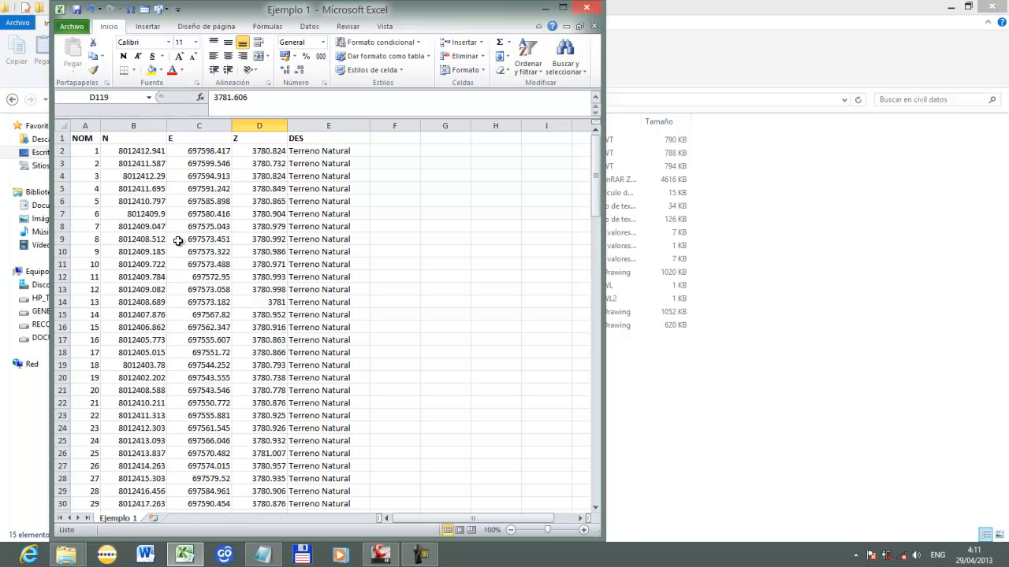
left_click(138, 164)
left_click(260, 214)
left_click(331, 252)
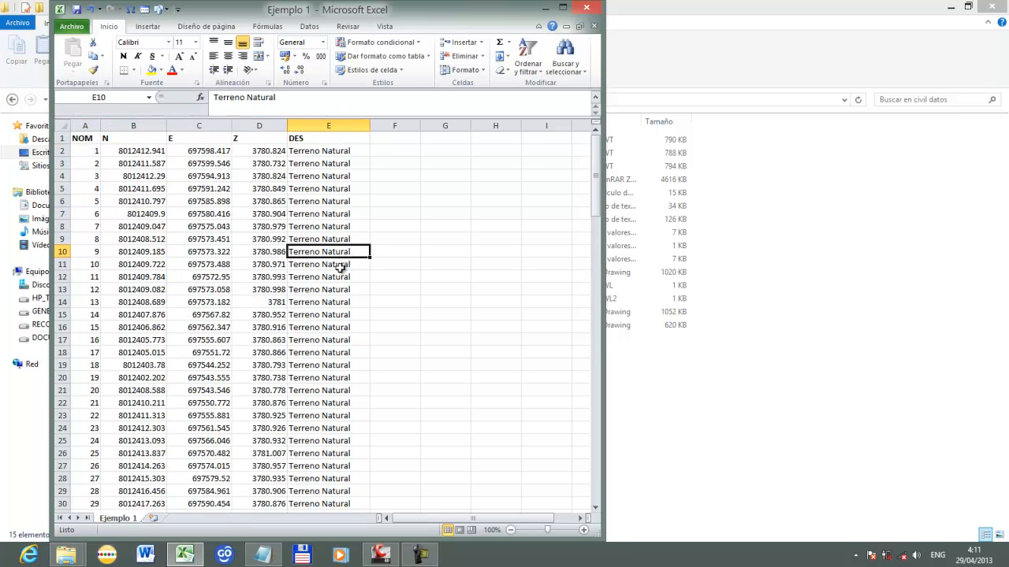
key("alt+Tab")
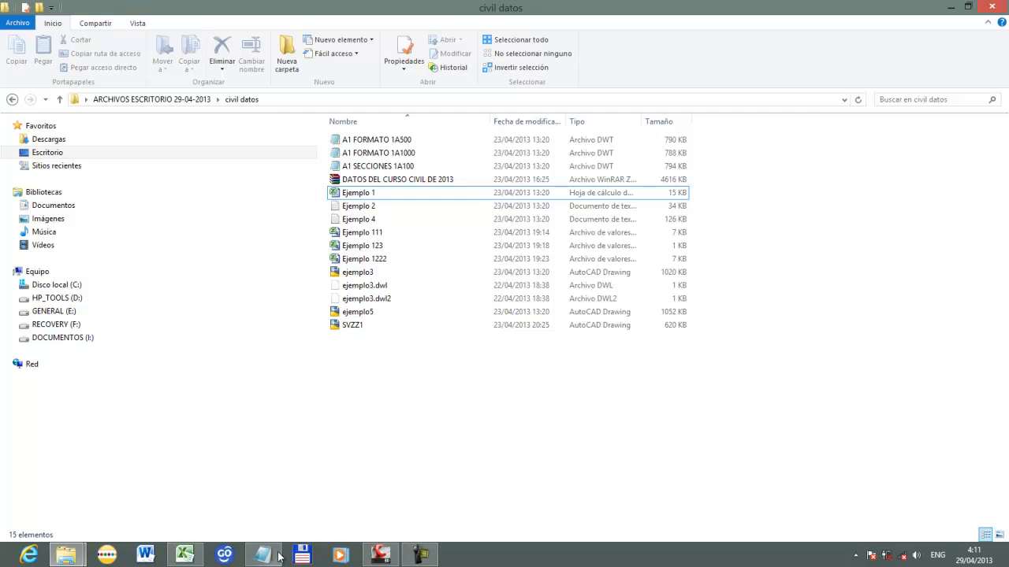
Show the EJEMPLO 001 HUMANITA text file in a restored window enlarged enough to display its complete point lines.
left_click(270, 556)
left_click(345, 277)
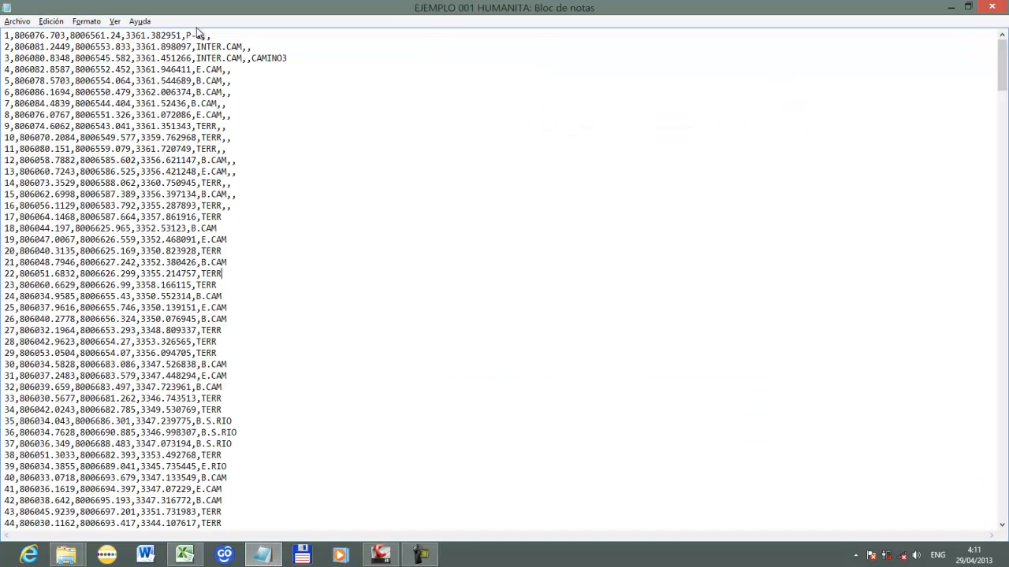
left_click_drag(213, 35, 4, 36)
left_click(30, 69)
double_click(290, 7)
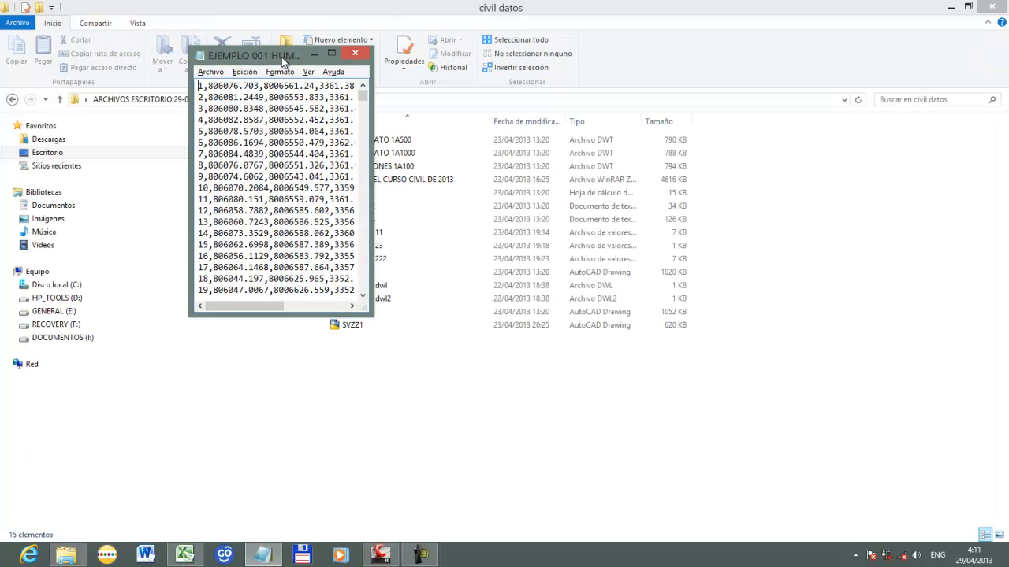
left_click_drag(371, 315, 682, 482)
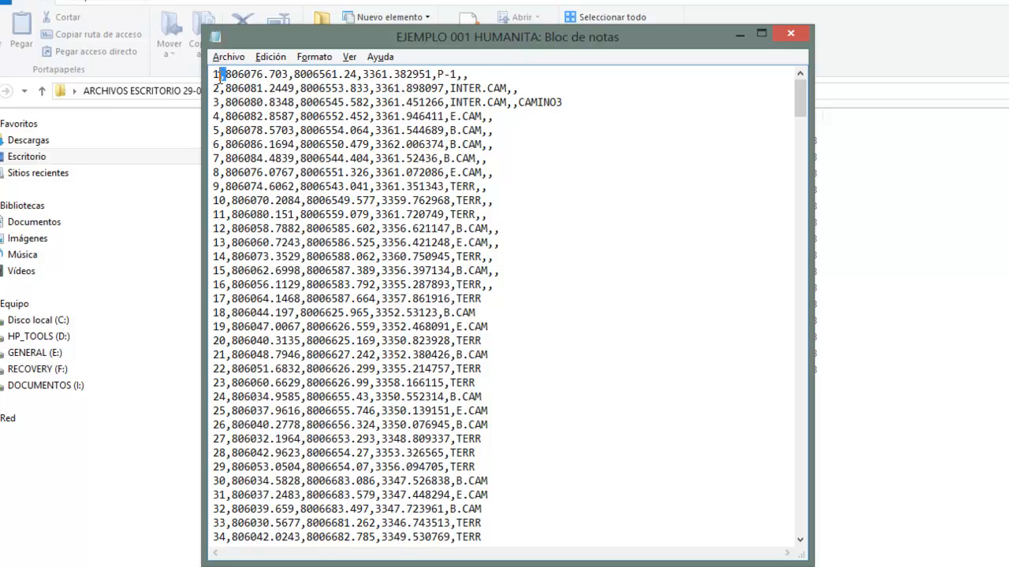
Examine the comma-separated number, coordinates, elevation and description in the text file's first point line, and put the file's window away.
left_click_drag(229, 74, 276, 74)
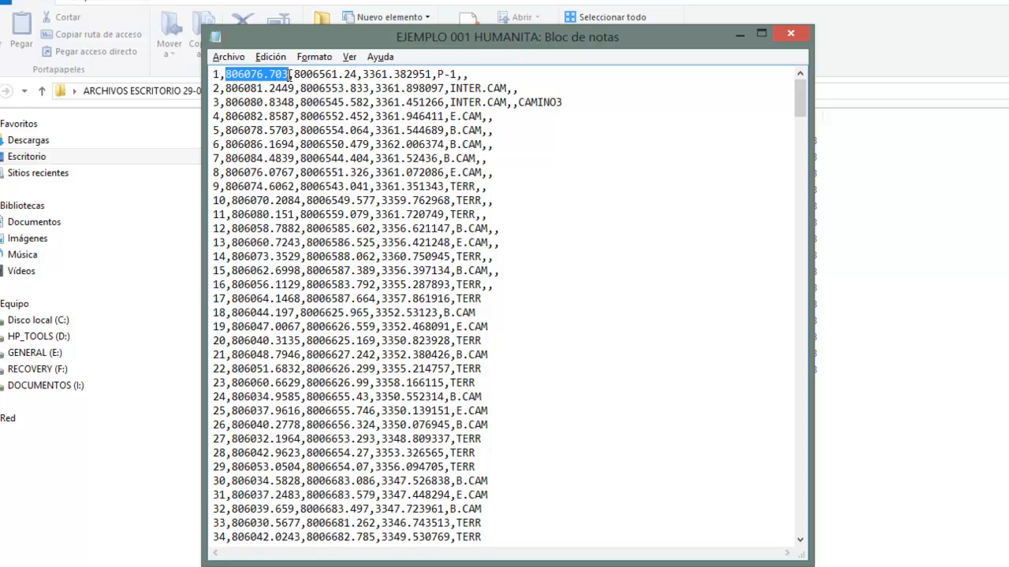
left_click_drag(294, 74, 440, 74)
left_click(450, 74)
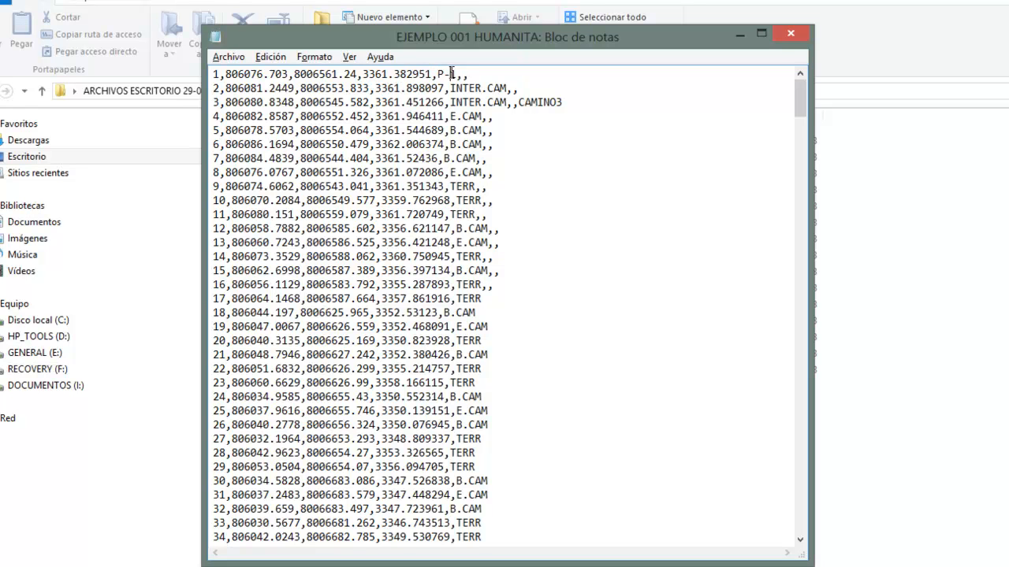
left_click_drag(383, 130, 375, 130)
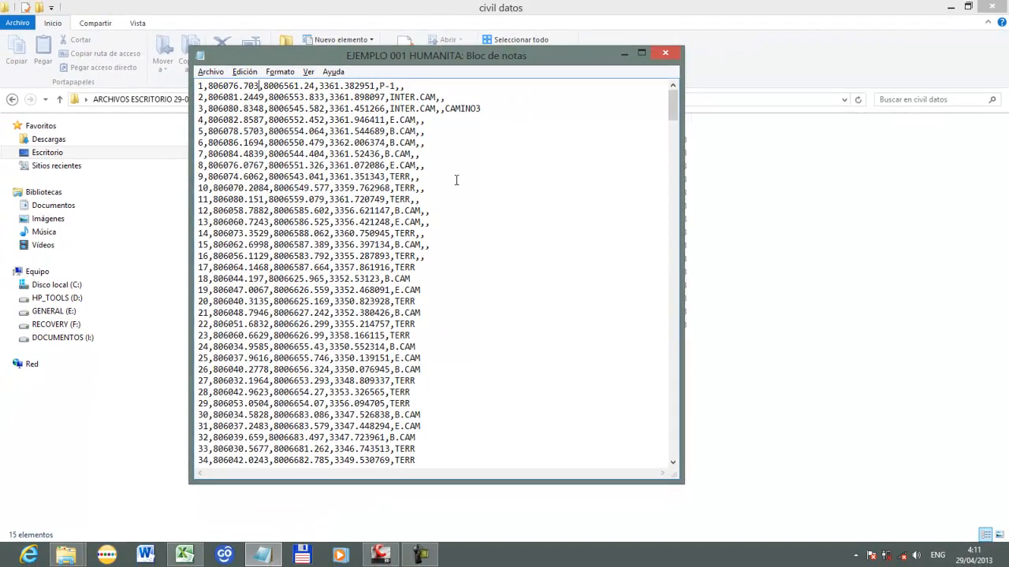
key("alt+F4")
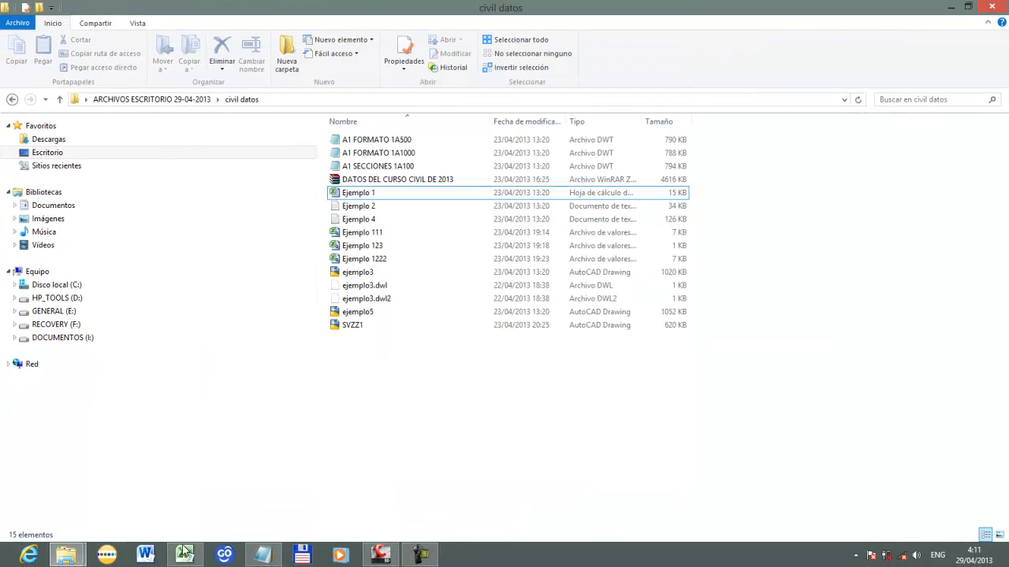
Copy the point data in A2:E134 of the open Ejemplo 1 workbook, without the headings and without reopening the file.
double_click(356, 193)
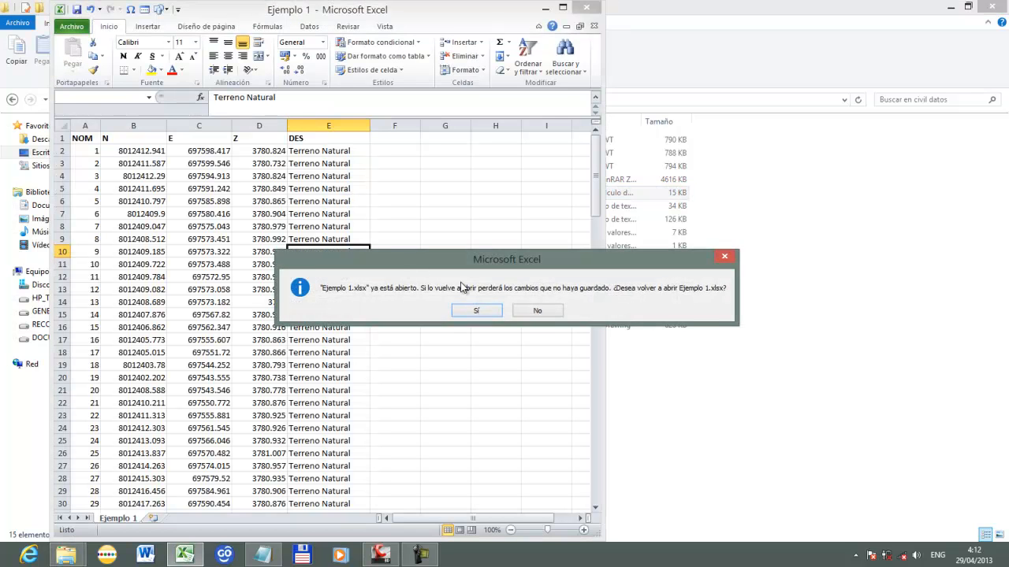
left_click(537, 310)
left_click(89, 151)
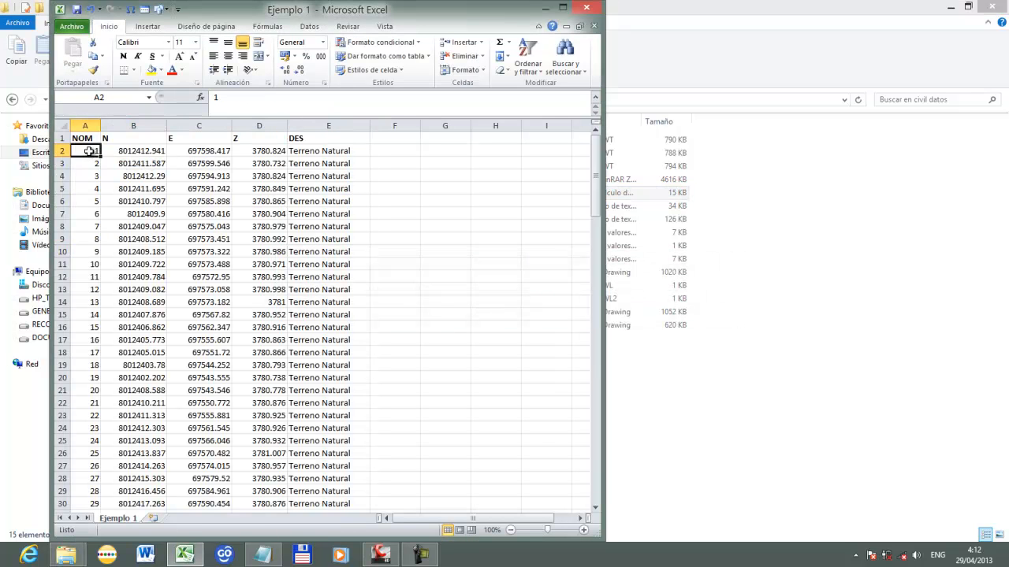
scroll(112, 203, "down", 20)
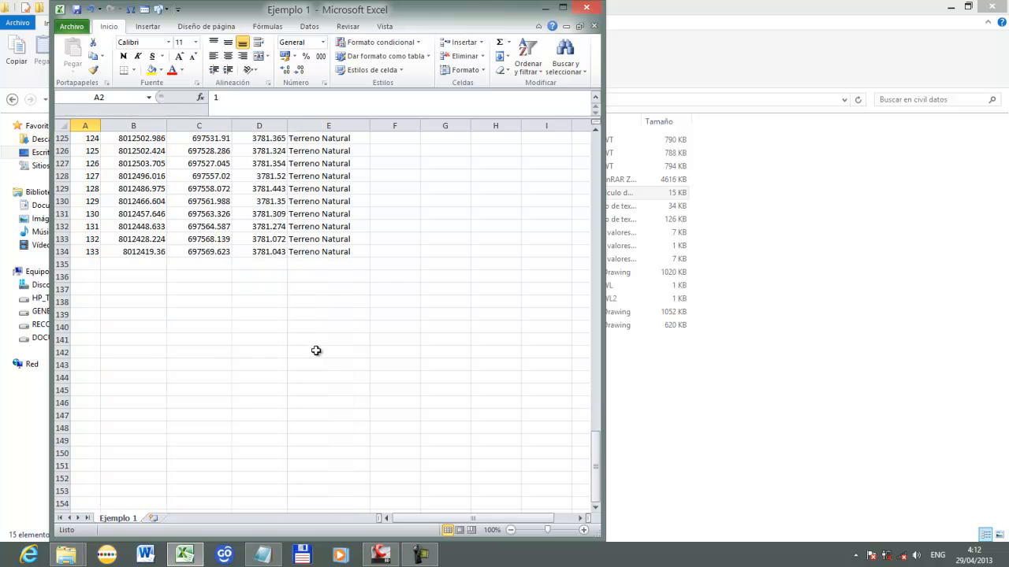
left_click(331, 252, "shift")
key("ctrl+c")
Switch to a new blank Notepad document in a maximized window, paste the copied point data and return to its first line.
right_click(264, 555)
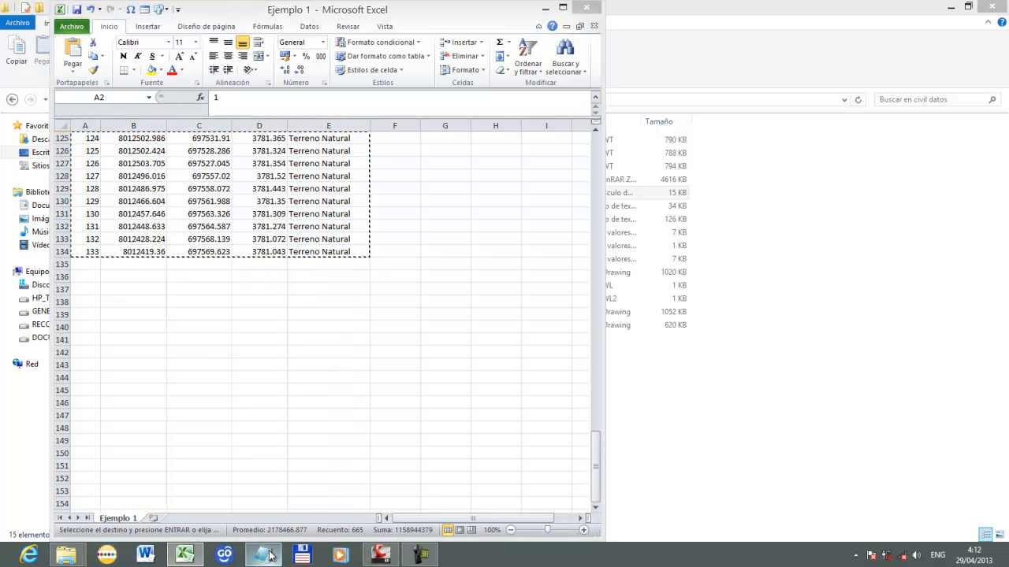
left_click(207, 492)
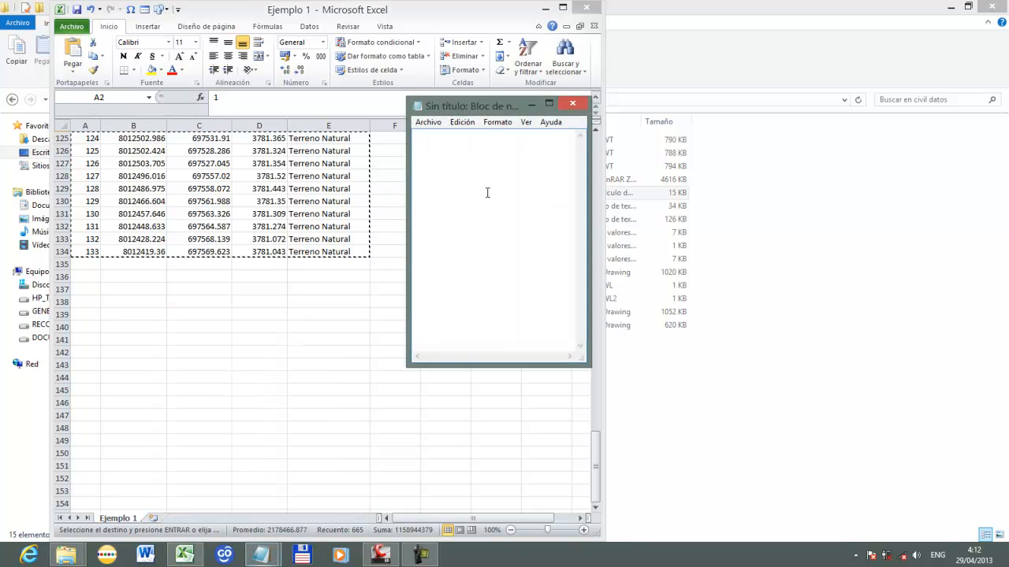
left_click(554, 103)
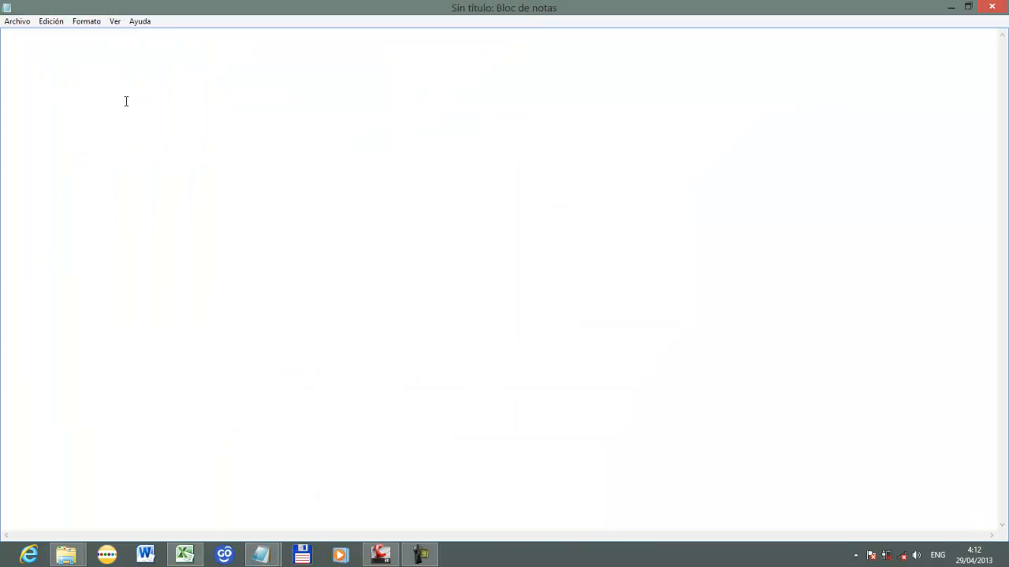
key("ctrl+v")
scroll(145, 170, "up", 20)
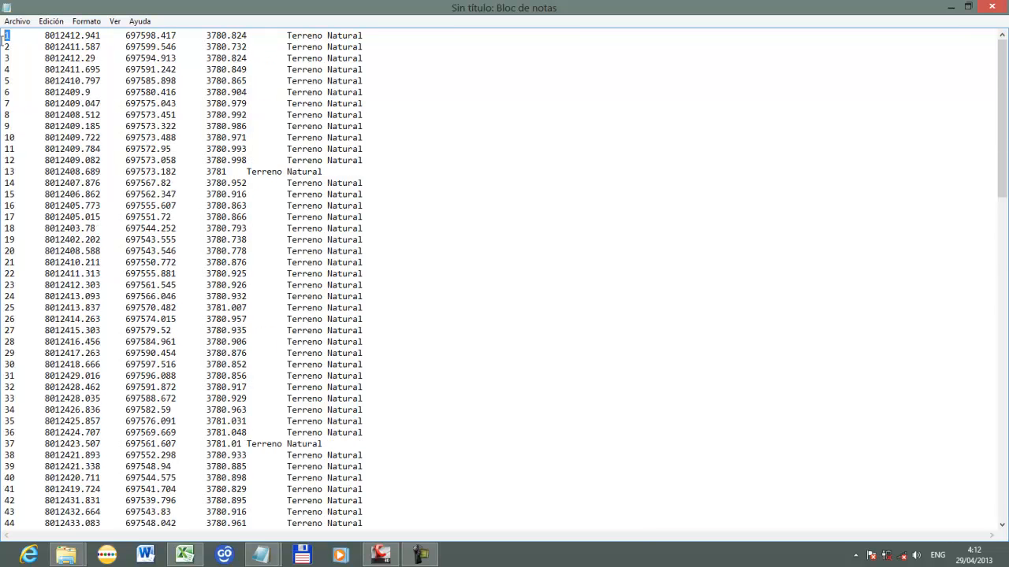
key("ctrl+Home")
key("alt")
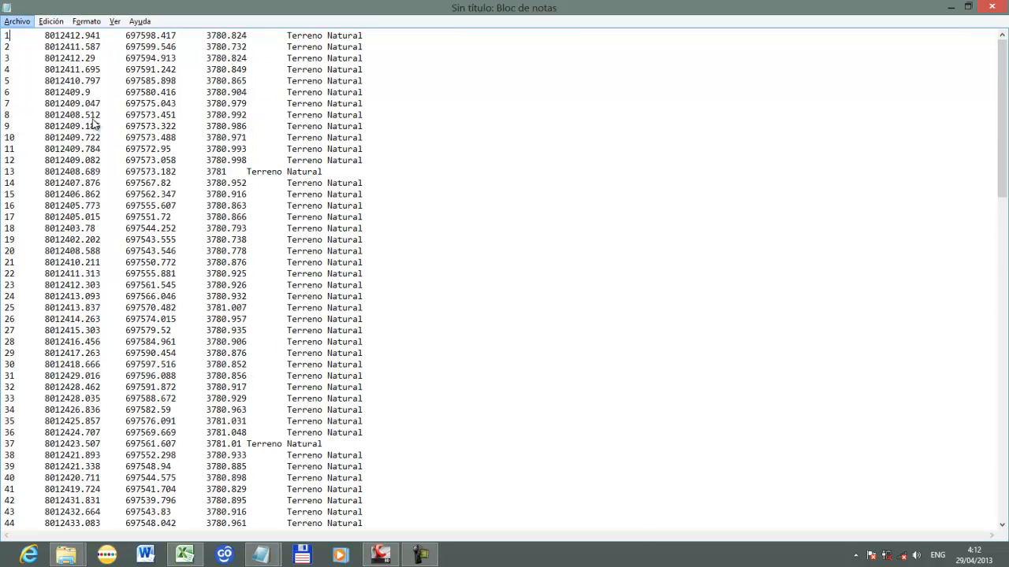
Arrange the untitled document and the EJEMPLO 001 HUMANITA text file side by side in separate windows.
left_click(295, 558)
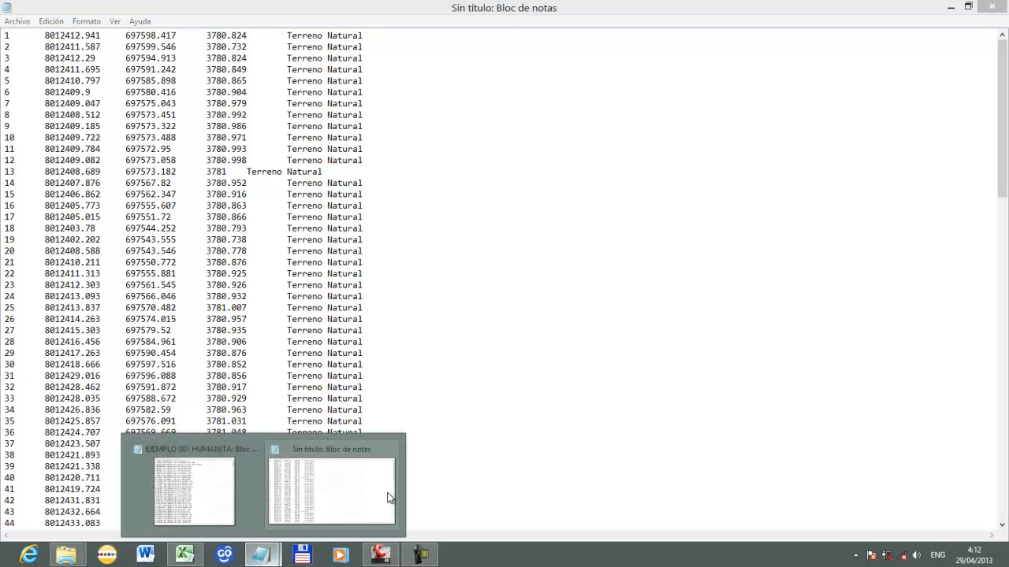
left_click(213, 479)
left_click_drag(447, 65, 619, 56)
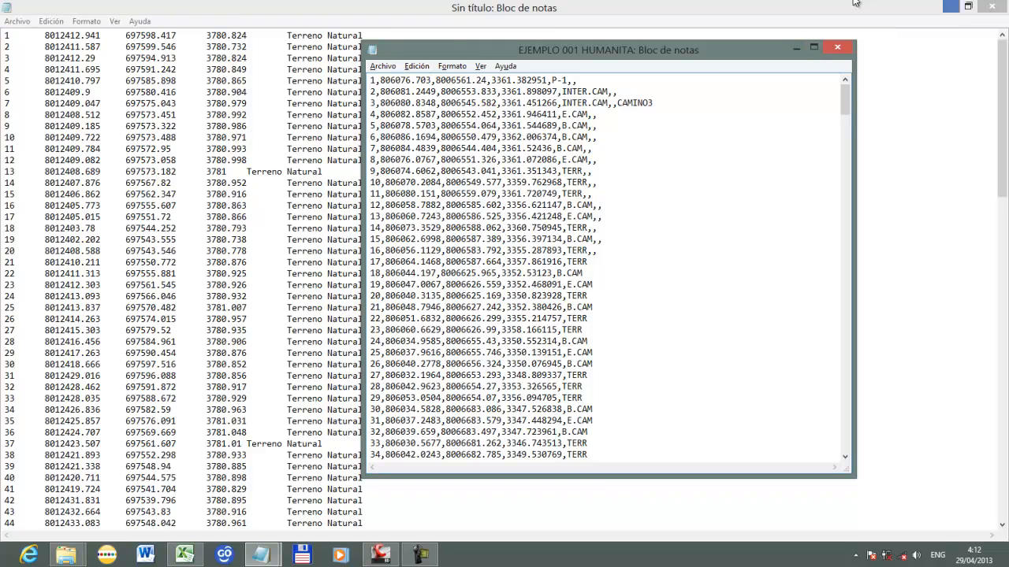
double_click(733, 14)
left_click_drag(633, 76, 435, 76)
left_click_drag(644, 10, 286, 103)
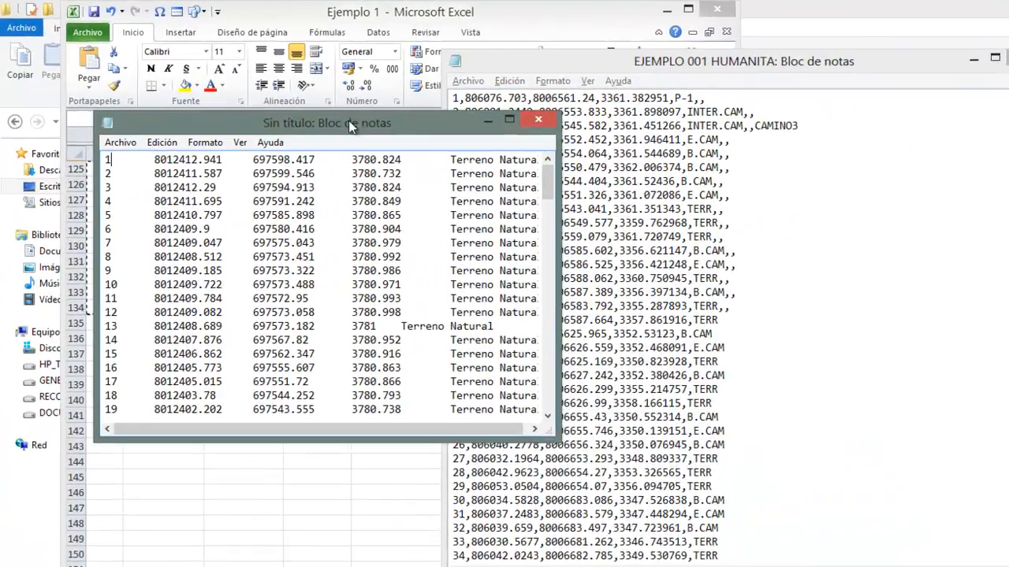
left_click_drag(465, 61, 601, 60)
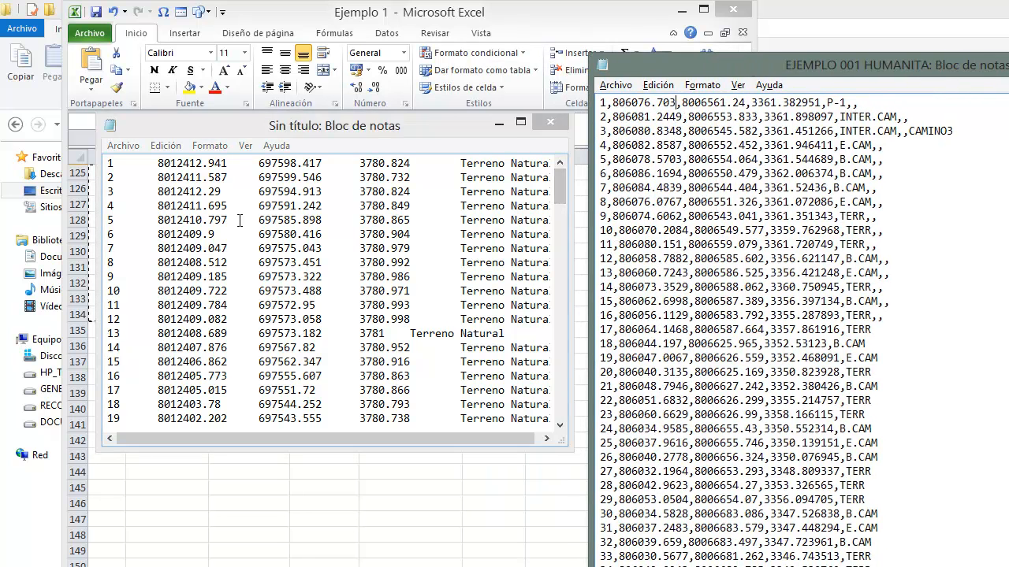
Compare the field separators in the pasted point data with those in the EJEMPLO 001 HUMANITA text file.
left_click(240, 220)
left_click_drag(154, 220, 117, 220)
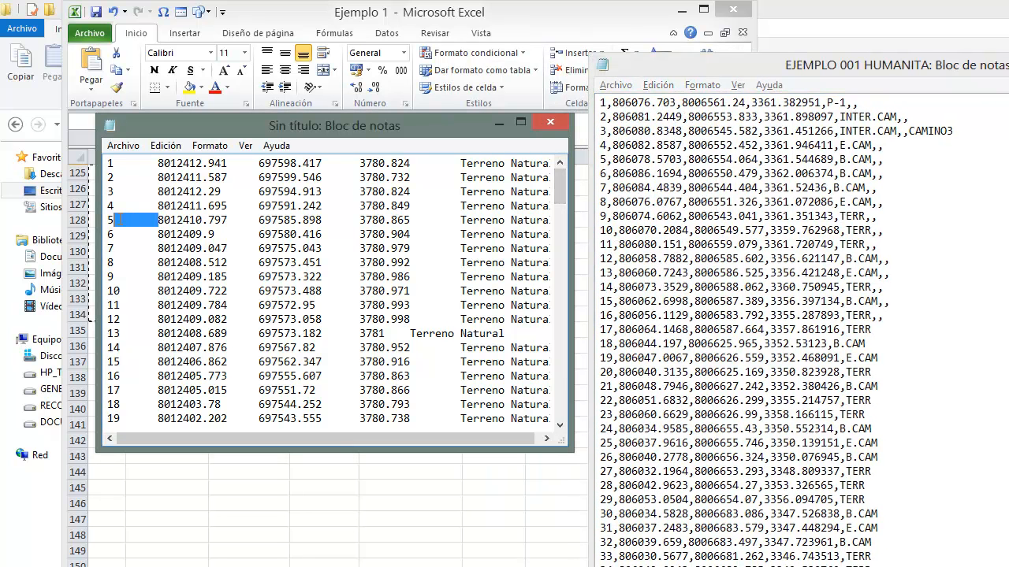
left_click(112, 205)
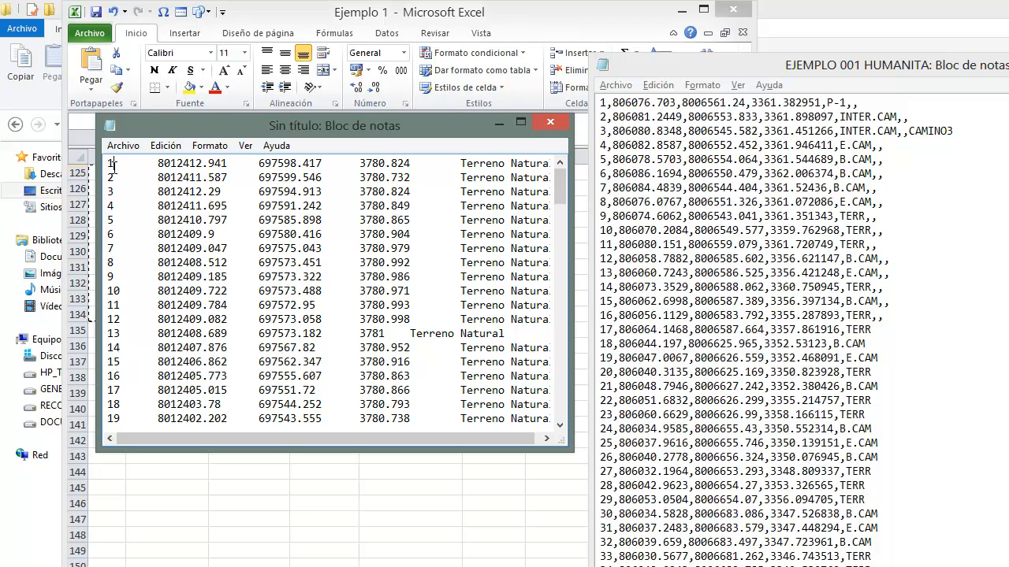
left_click_drag(132, 166, 230, 164)
left_click(236, 186)
scroll(230, 244, "down", 5)
scroll(228, 250, "down", 15)
left_click(701, 215)
left_click(389, 219)
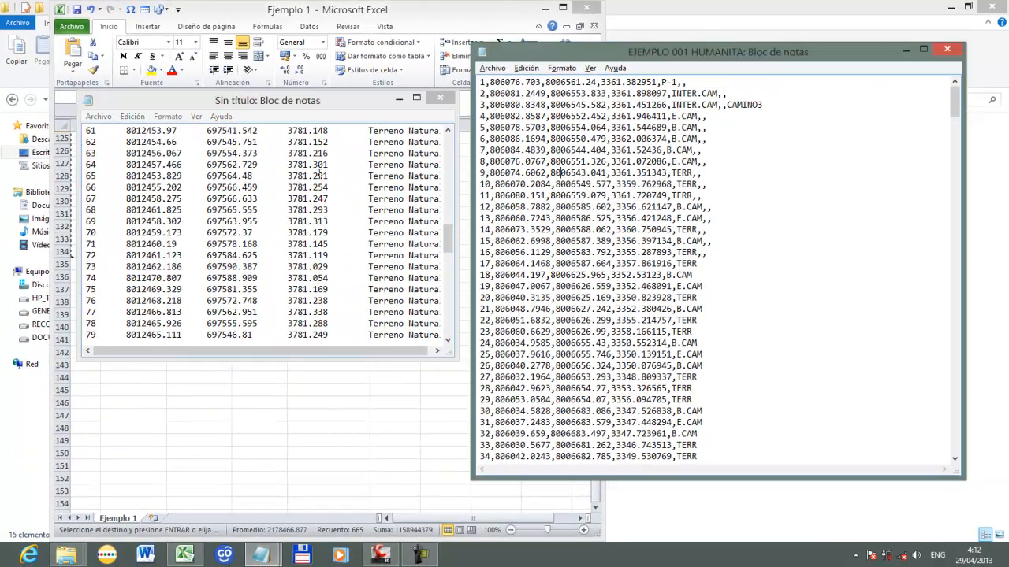
left_click(823, 249)
left_click(342, 211)
left_click(769, 206)
Close the EJEMPLO 001 HUMANITA text file, the untitled document and the Ejemplo 1 workbook without saving, discarding the copied clipboard data.
left_click(947, 51)
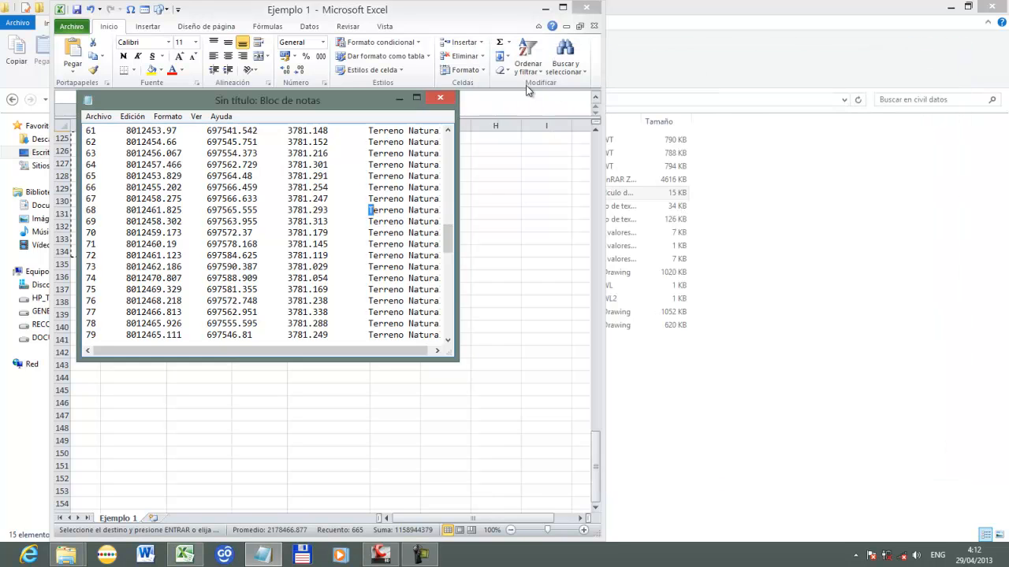
left_click(440, 98)
left_click(513, 284)
left_click(585, 8)
left_click(501, 293)
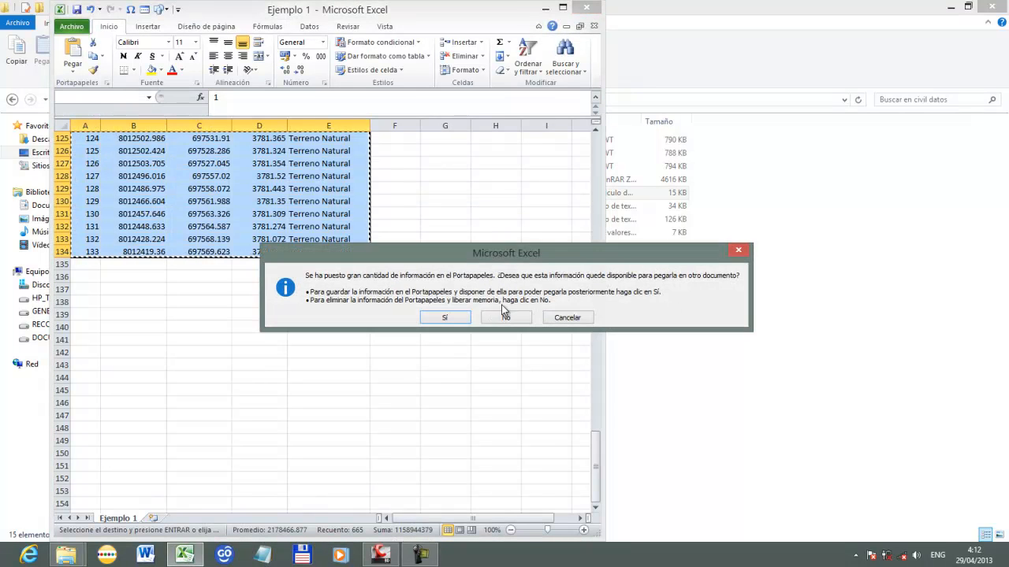
left_click(507, 314)
left_click(565, 409)
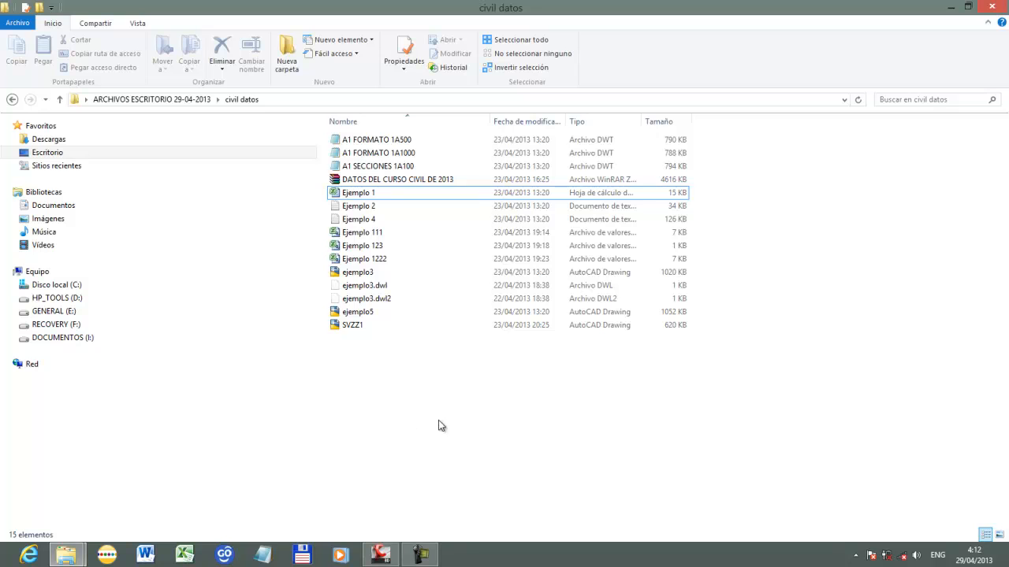
Switch to Civil 3D, reopen the EJEMPLO 001 HUMANITA text file in Notepad and keep it minimized.
left_click(381, 556)
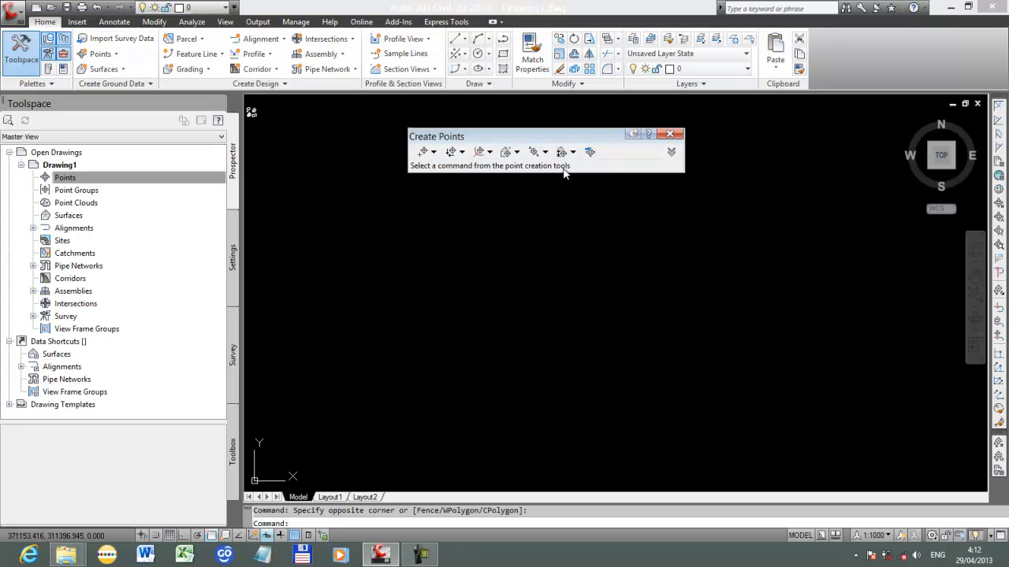
left_click_drag(561, 135, 597, 125)
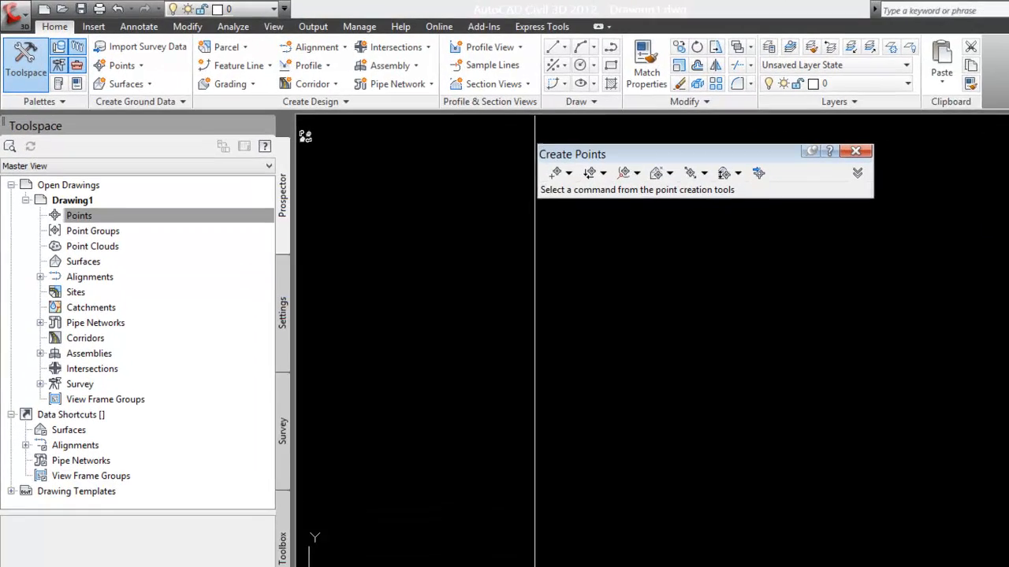
right_click(270, 562)
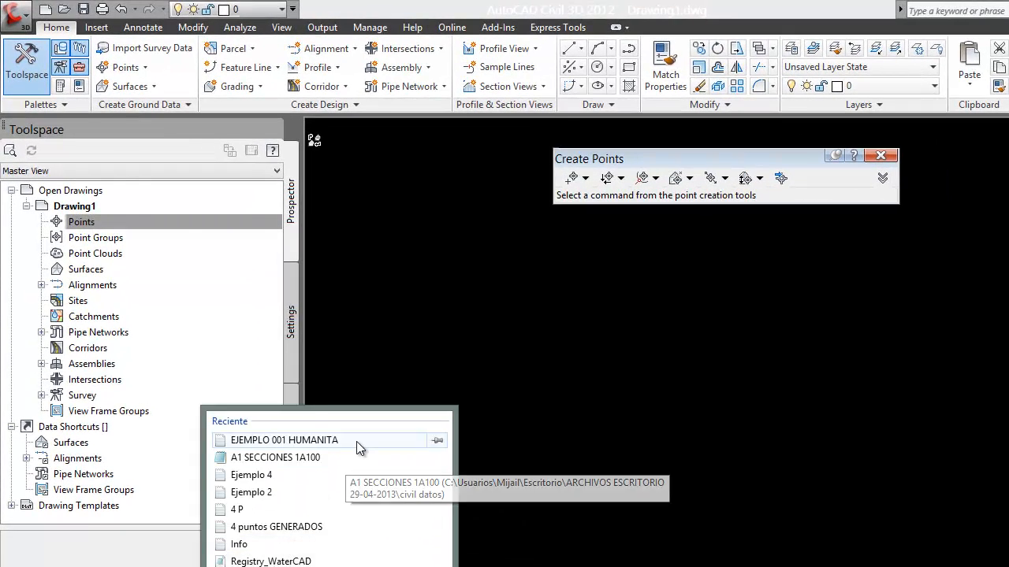
left_click(256, 316)
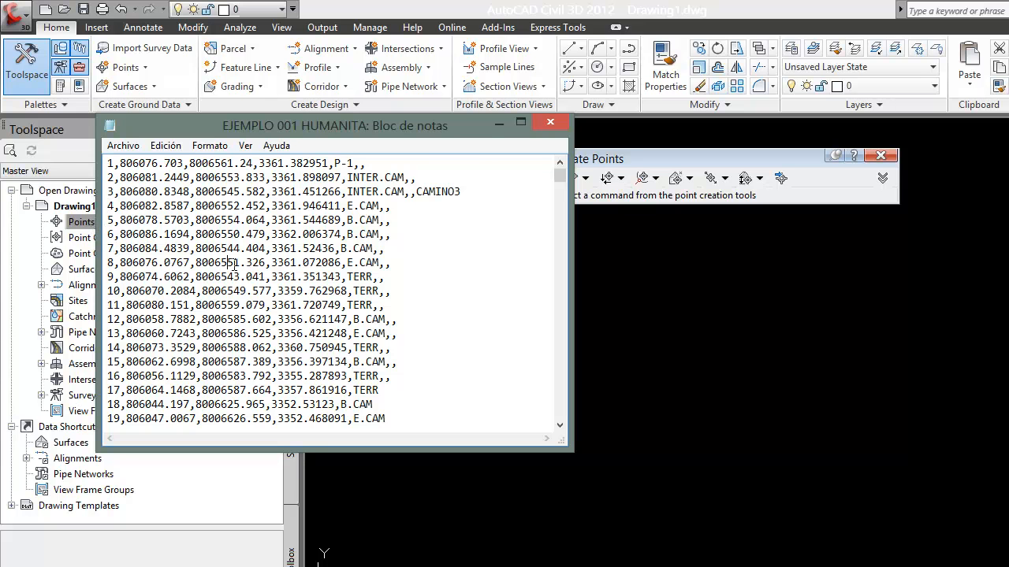
left_click(499, 124)
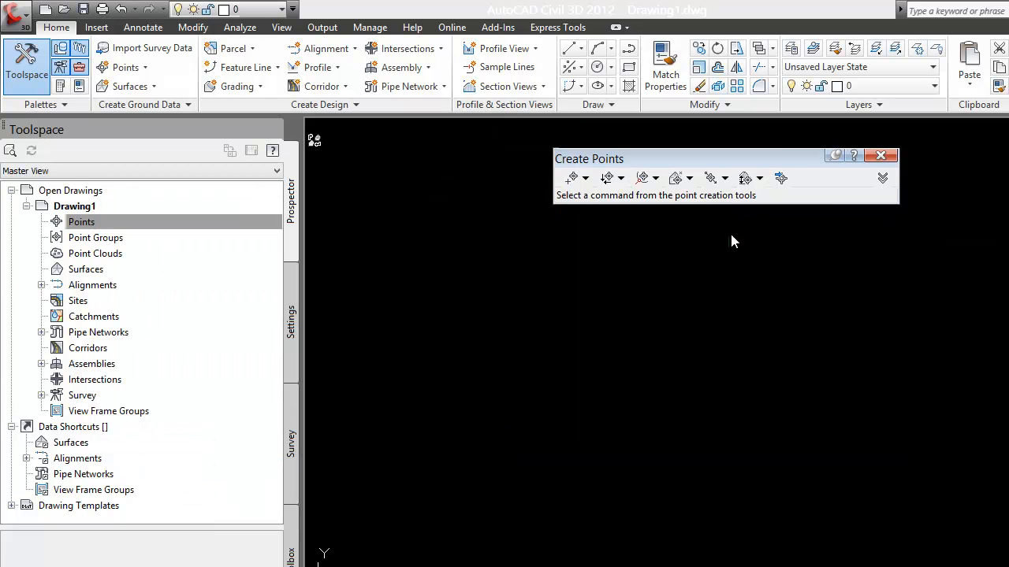
Start a point import and add the EJEMPLO 001 HUMANITA text file from the EJEMPLO 001 CIVIL 3D folder as source file.
left_click(780, 178)
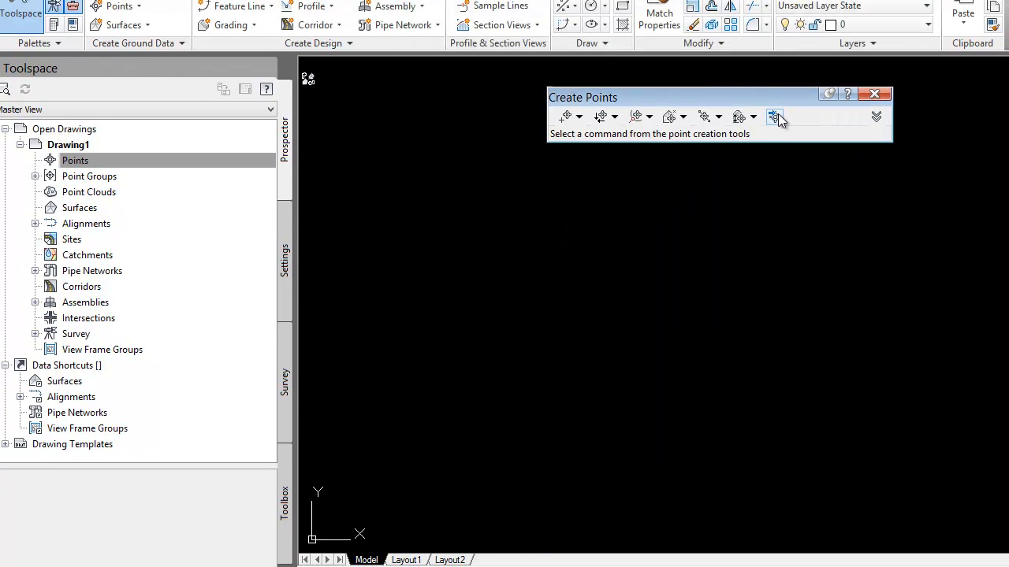
left_click(775, 117)
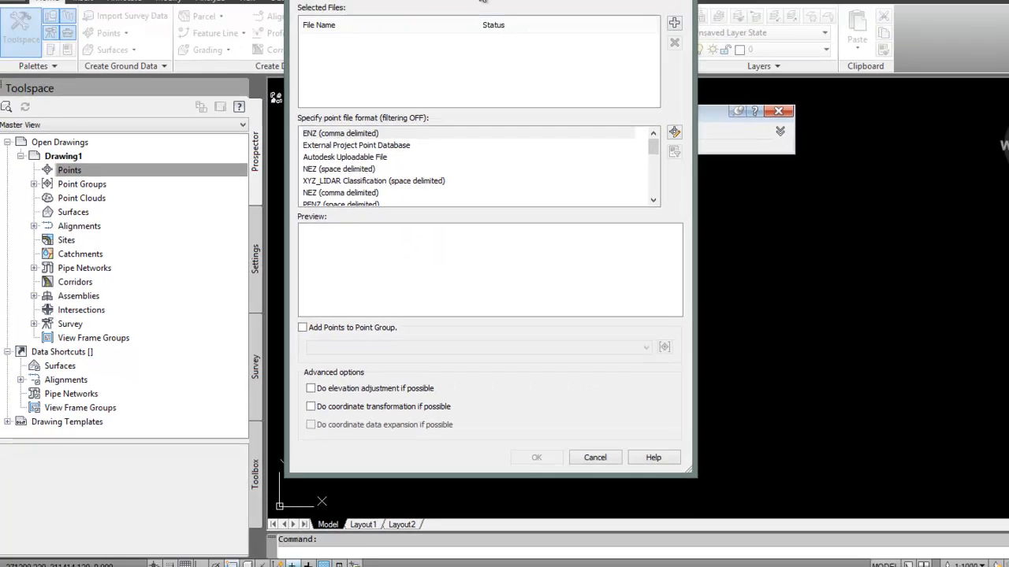
left_click_drag(541, 21, 708, 20)
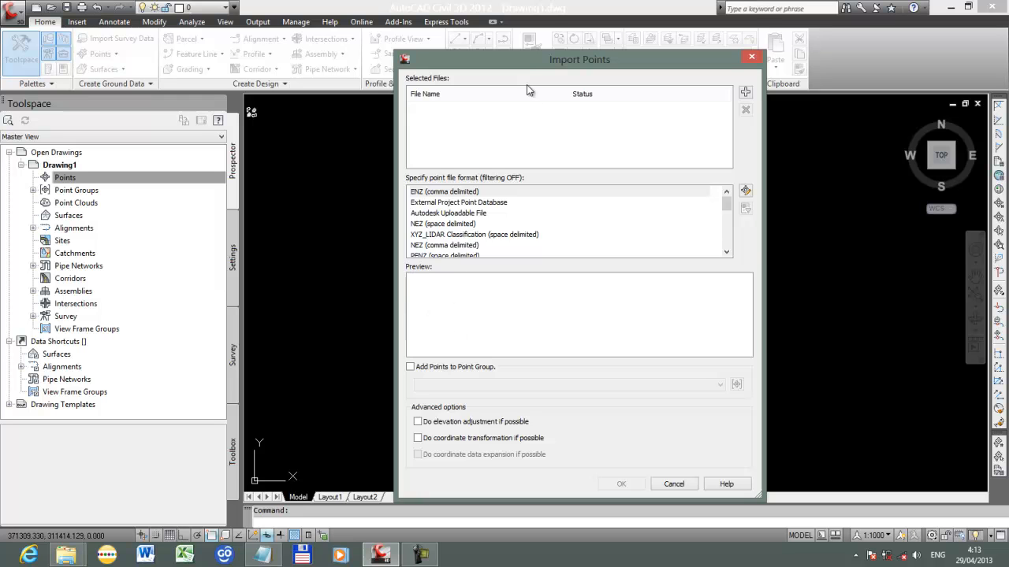
left_click_drag(524, 69, 519, 32)
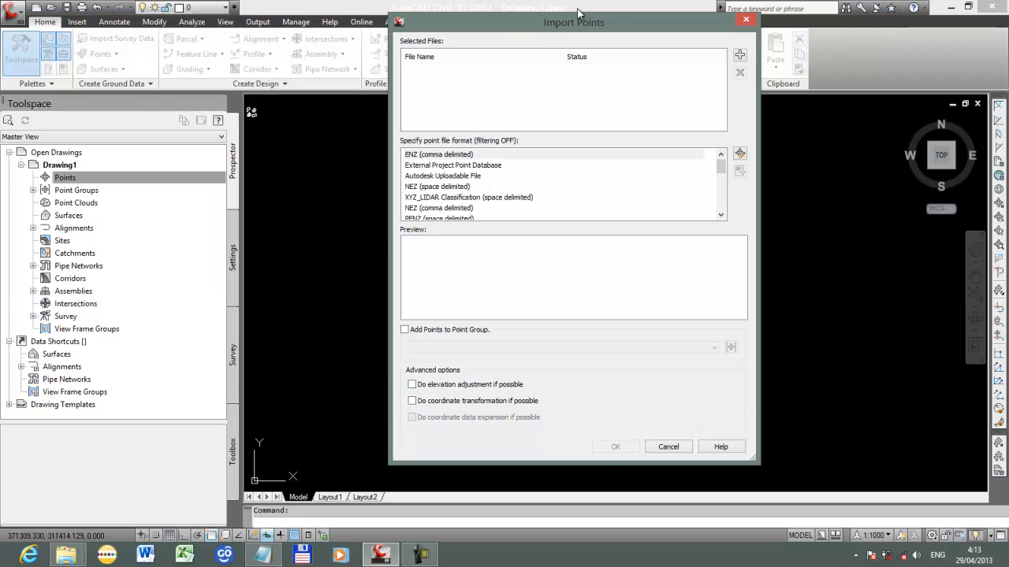
left_click_drag(584, 19, 511, 21)
left_click(667, 56)
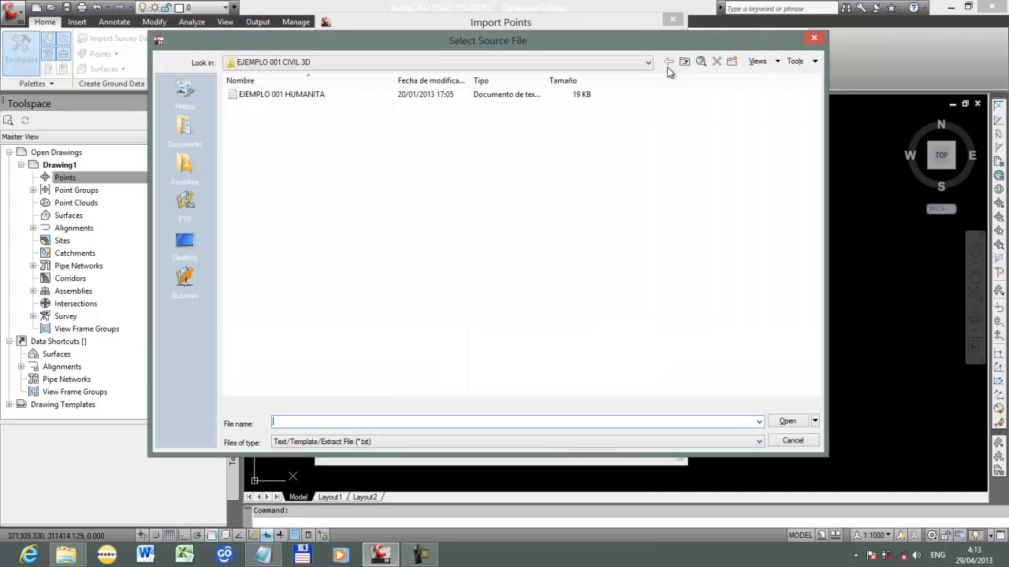
left_click(492, 63)
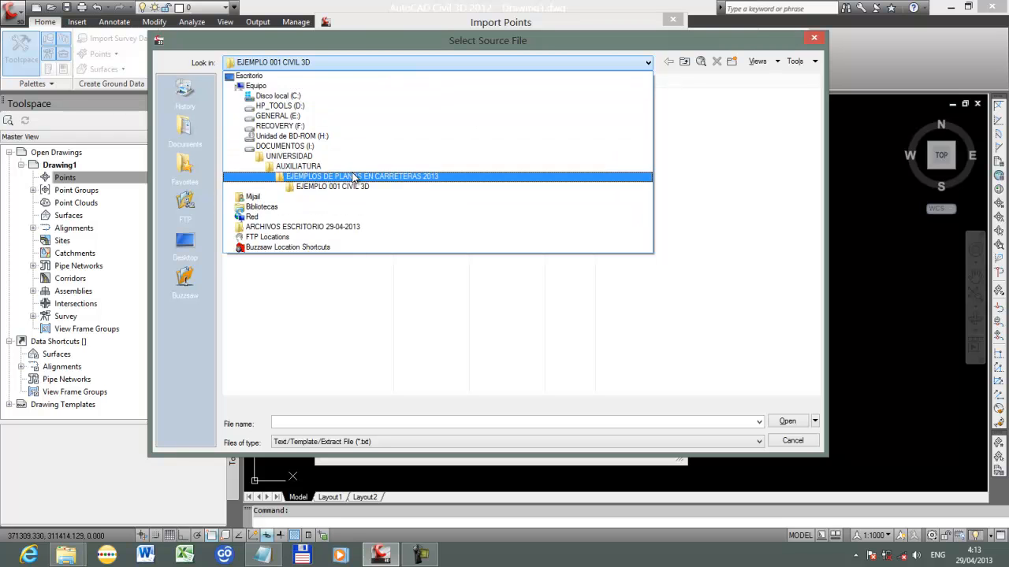
left_click(361, 186)
left_click(291, 98)
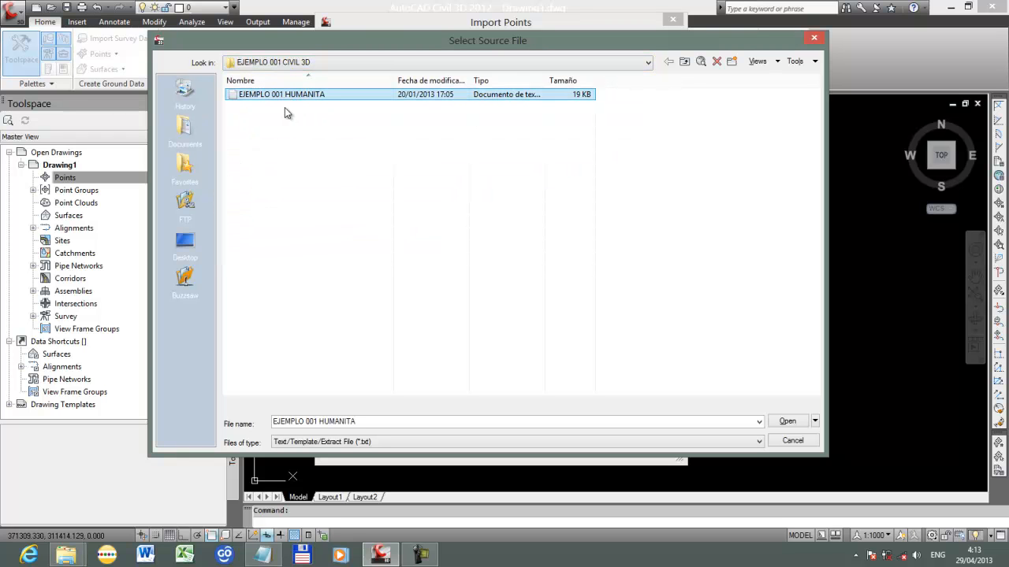
left_click(787, 421)
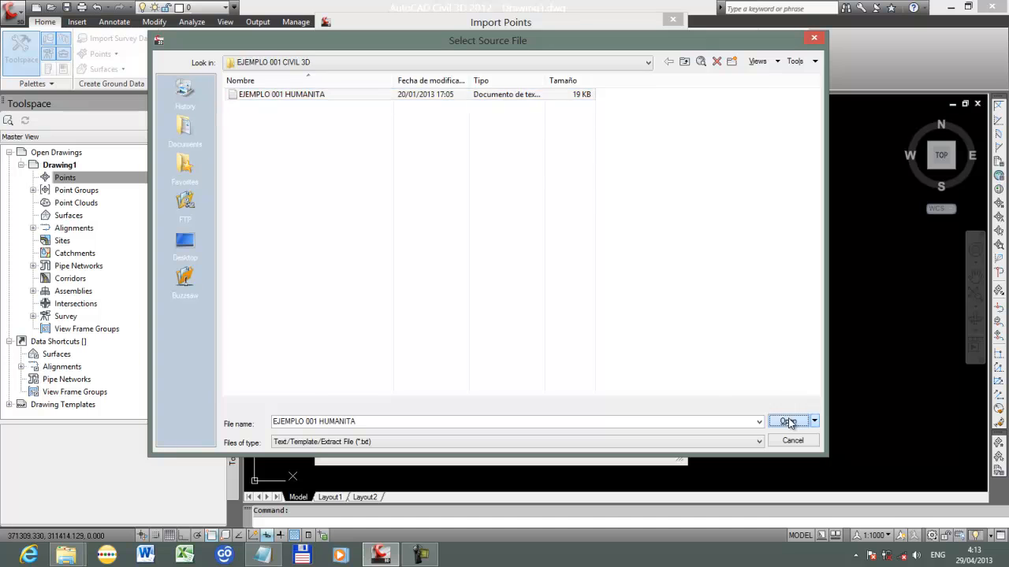
left_click_drag(482, 25, 561, 25)
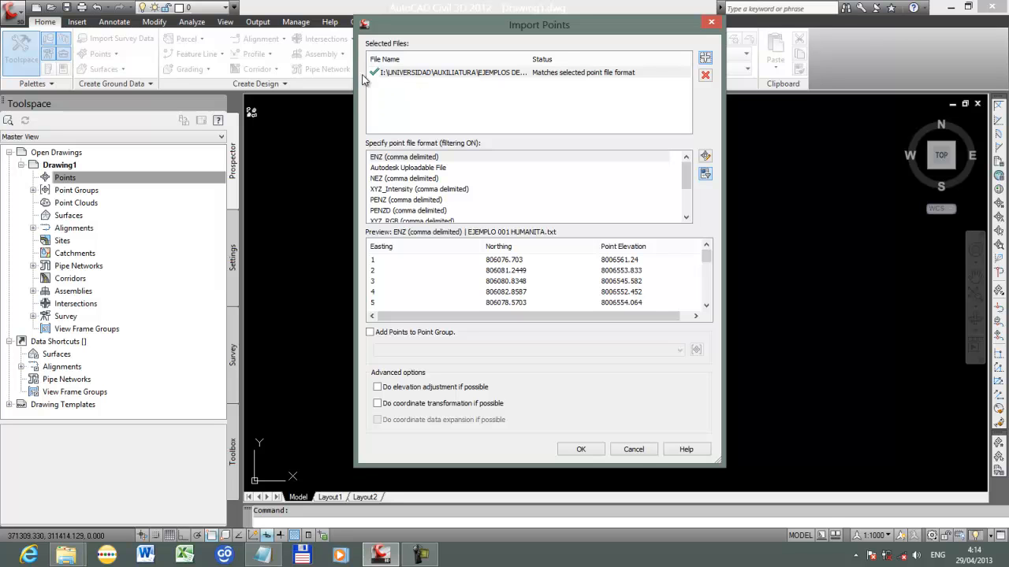
Preview the point file in several comma-delimited formats, including XYZ_RGB, NEZ, XYZ_Intensity, PENZ and PENZD.
left_click(433, 179)
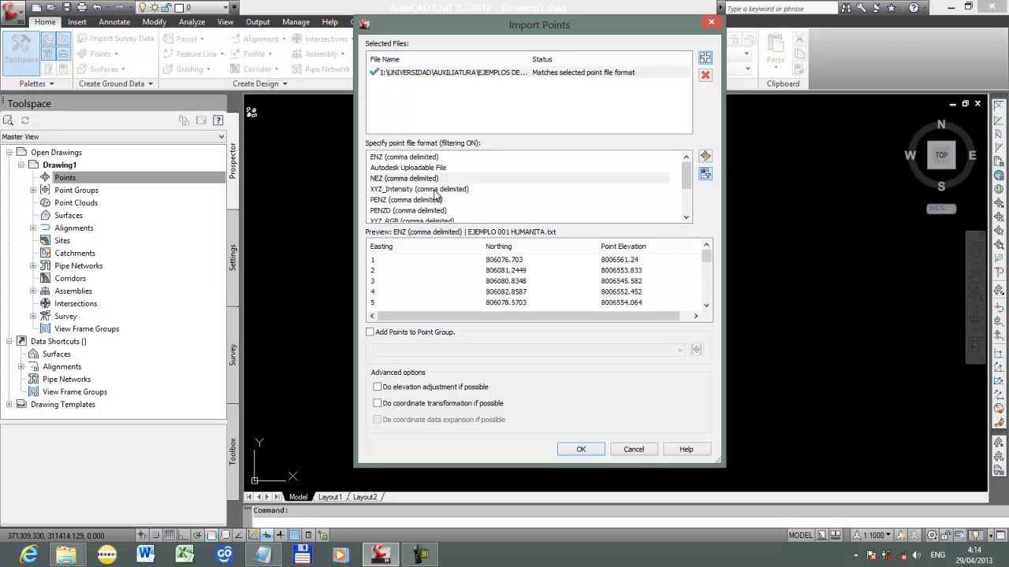
scroll(449, 180, "down", 2)
scroll(439, 194, "up", 2)
scroll(438, 203, "down", 2)
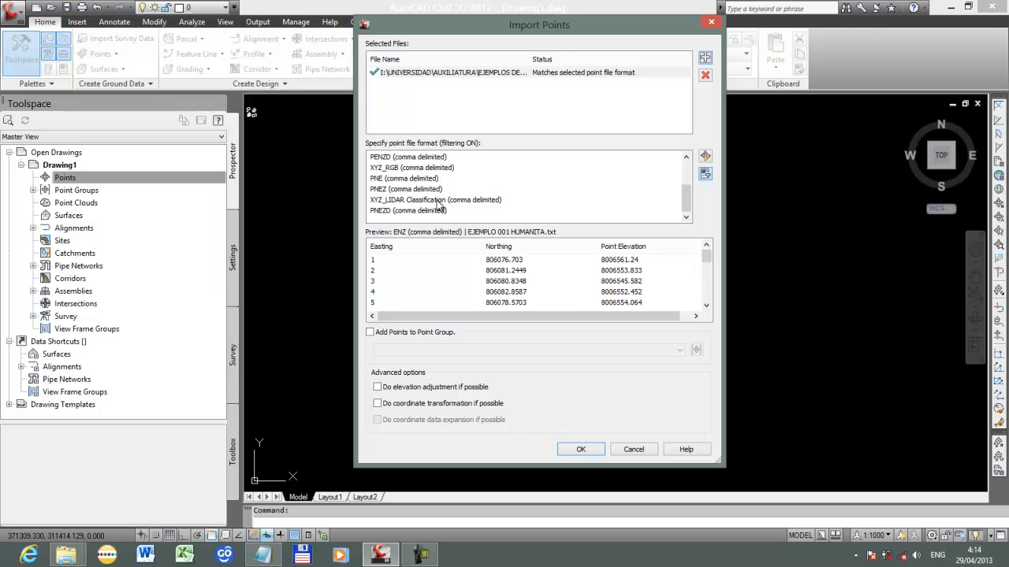
left_click(439, 201)
left_click(433, 180)
left_click(437, 168)
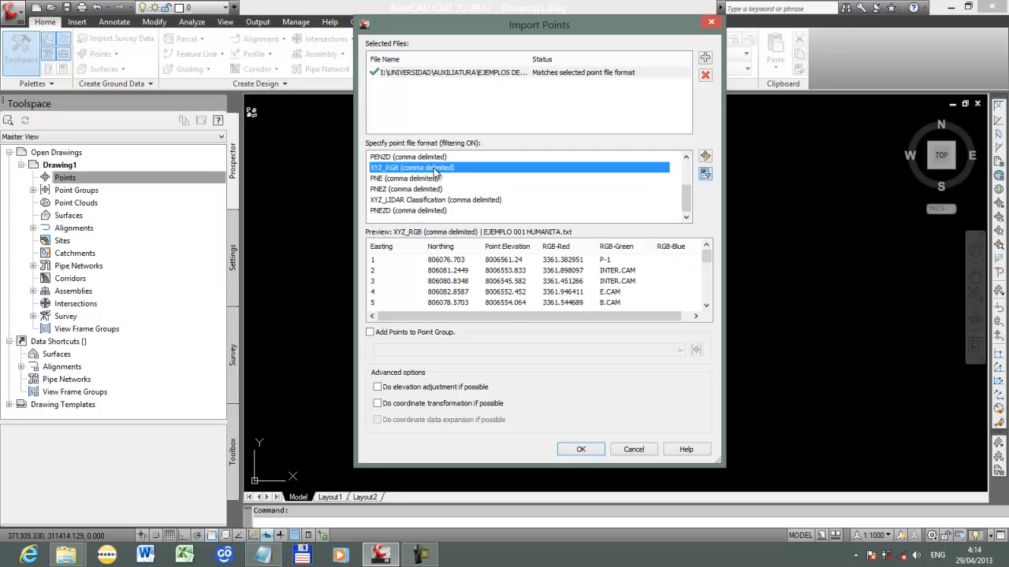
scroll(420, 197, "up", 2)
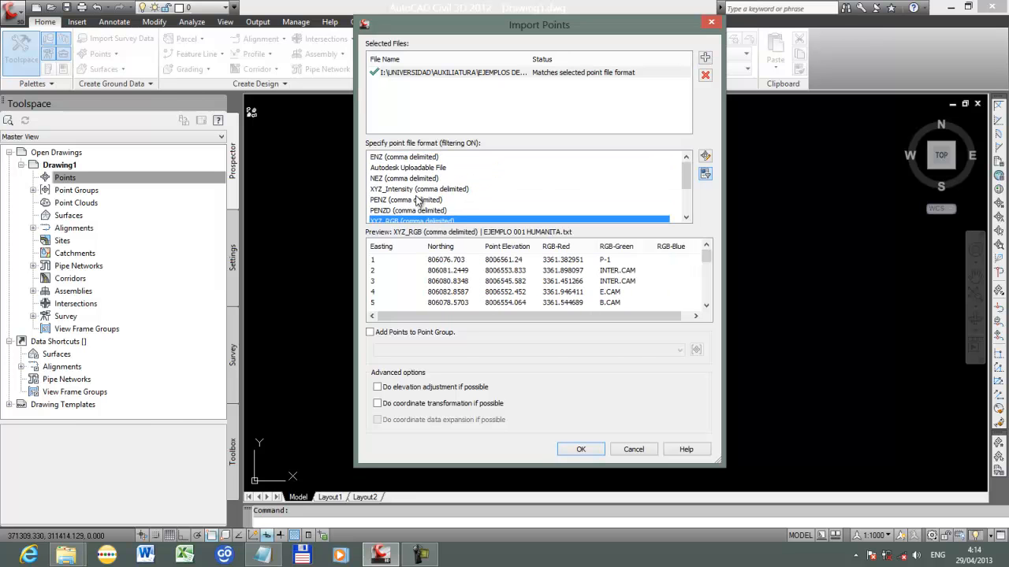
left_click(415, 180)
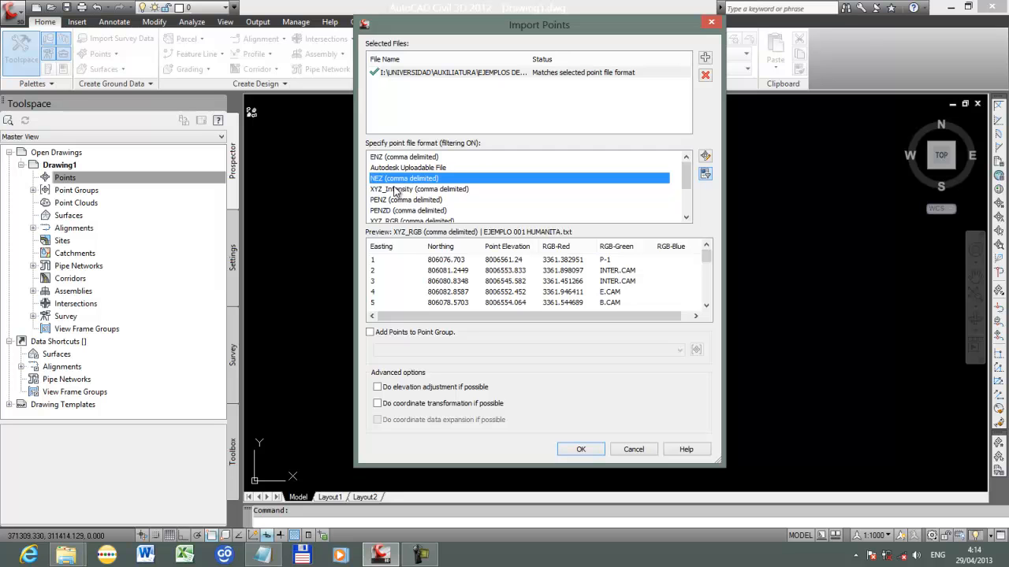
left_click(396, 191)
left_click(410, 201)
left_click(421, 211)
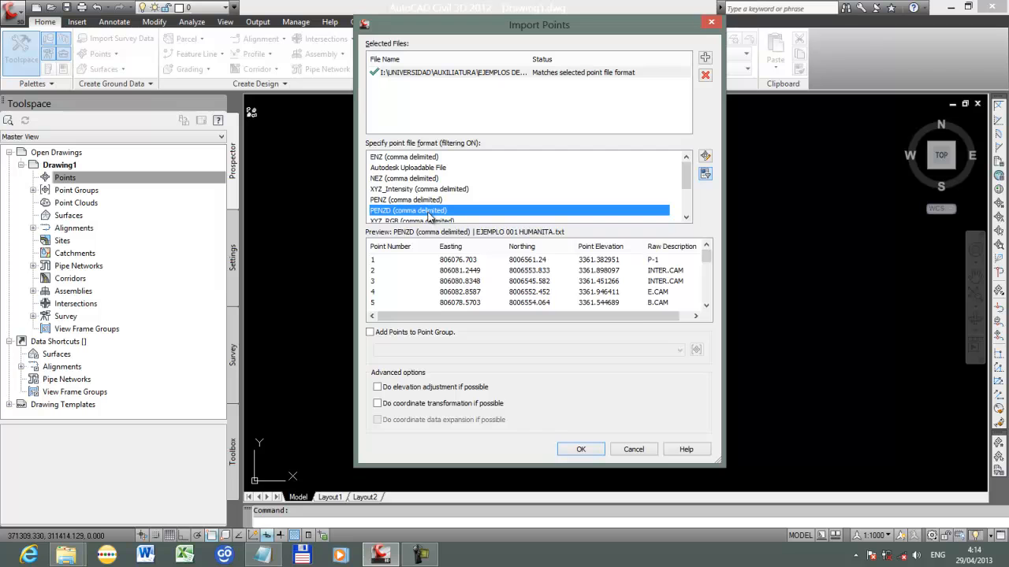
Compare the point file's text in Notepad with the PENZD preview in the import dialog.
left_click(268, 555)
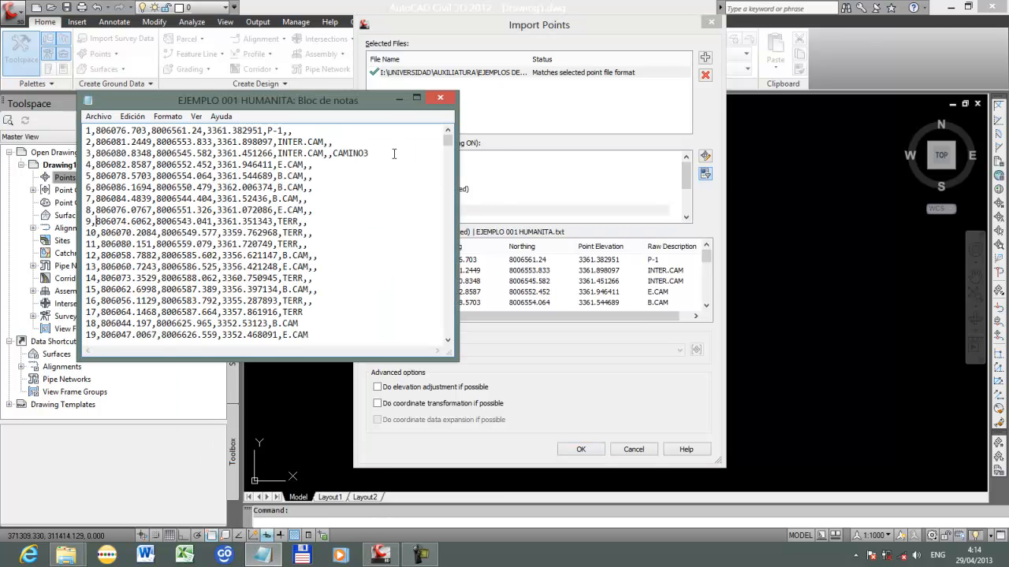
left_click(400, 98)
left_click(455, 211)
Preview the point file in the XYZ_RGB, PNE, PNEZ and XYZ_LIDAR Classification comma-delimited formats.
scroll(459, 211, "down", 1)
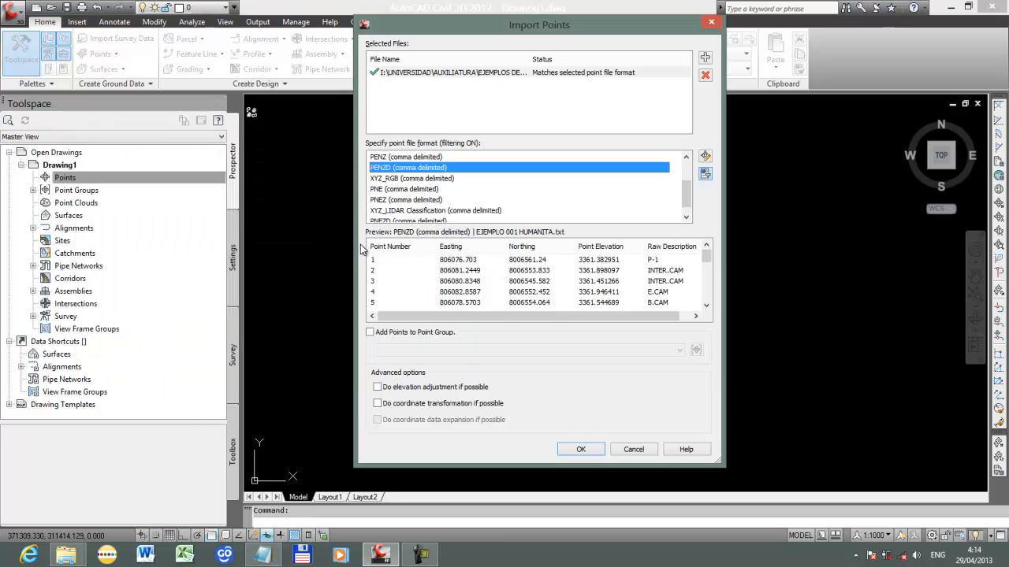
left_click(390, 180)
left_click(390, 190)
left_click(392, 199)
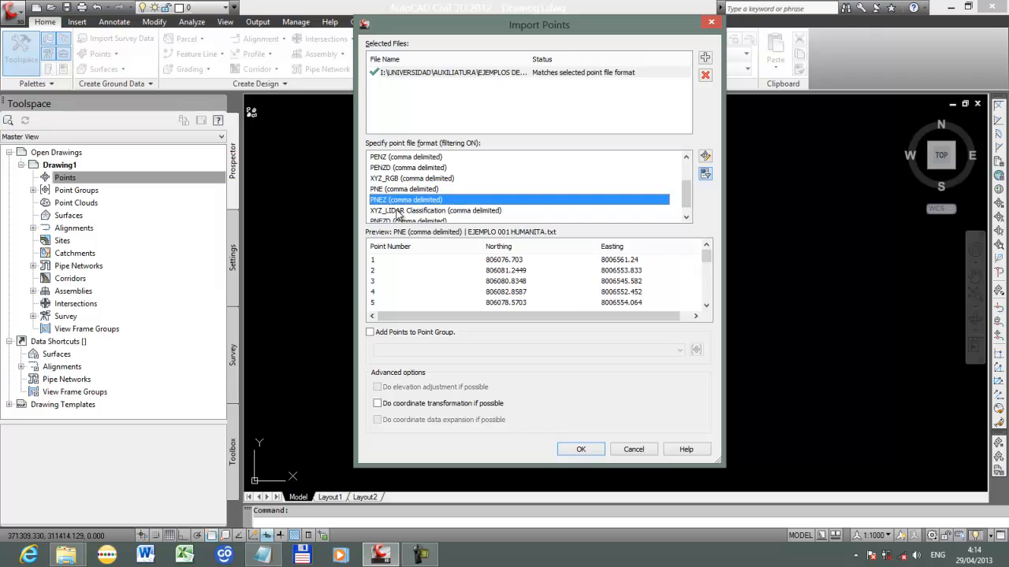
left_click(398, 212)
scroll(402, 211, "down", 1)
Preview the point file as PNEZD (comma delimited) and adjust the preview's column widths to examine the column order.
left_click(390, 212)
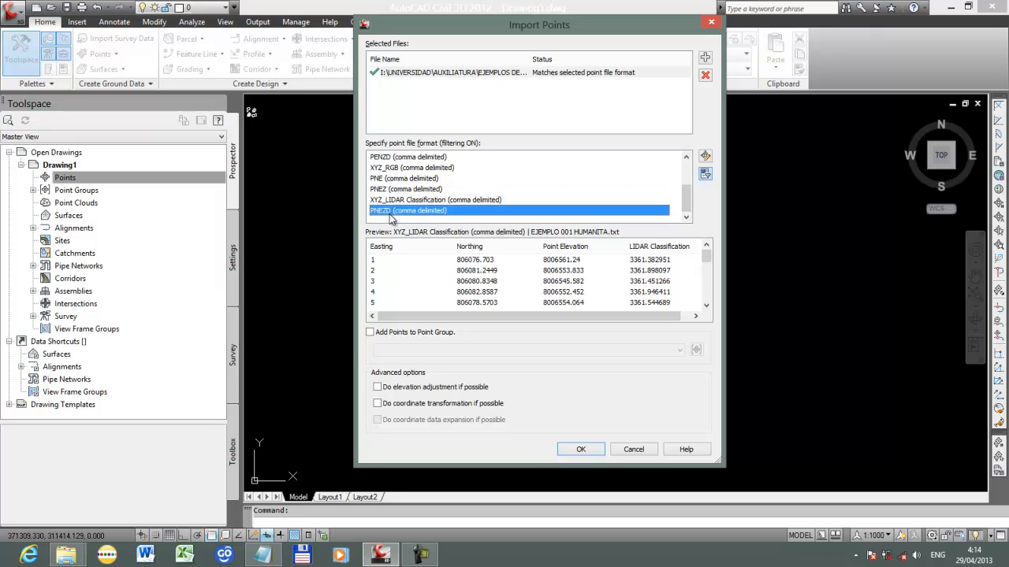
scroll(392, 218, "up", 2)
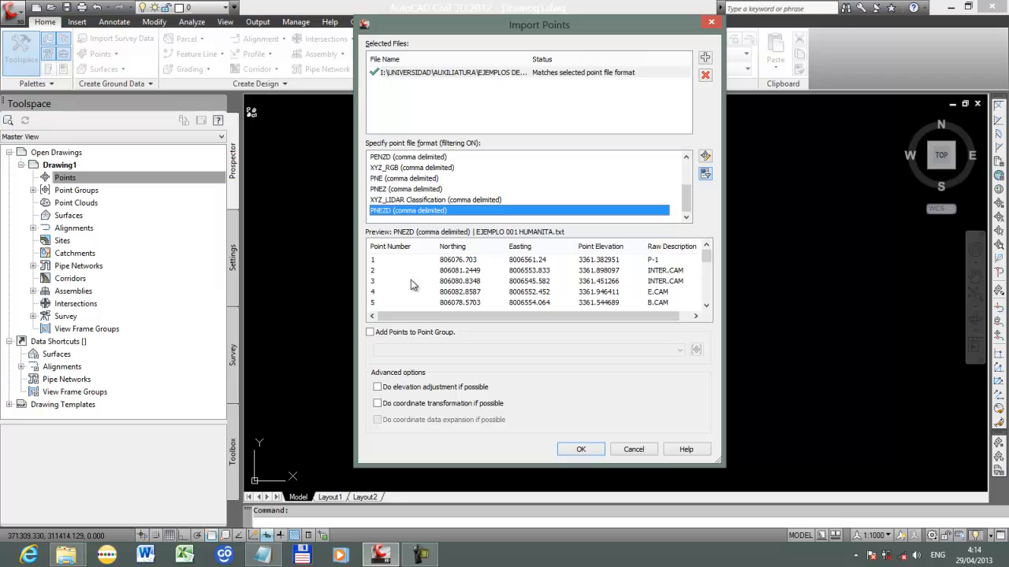
left_click_drag(434, 247, 411, 247)
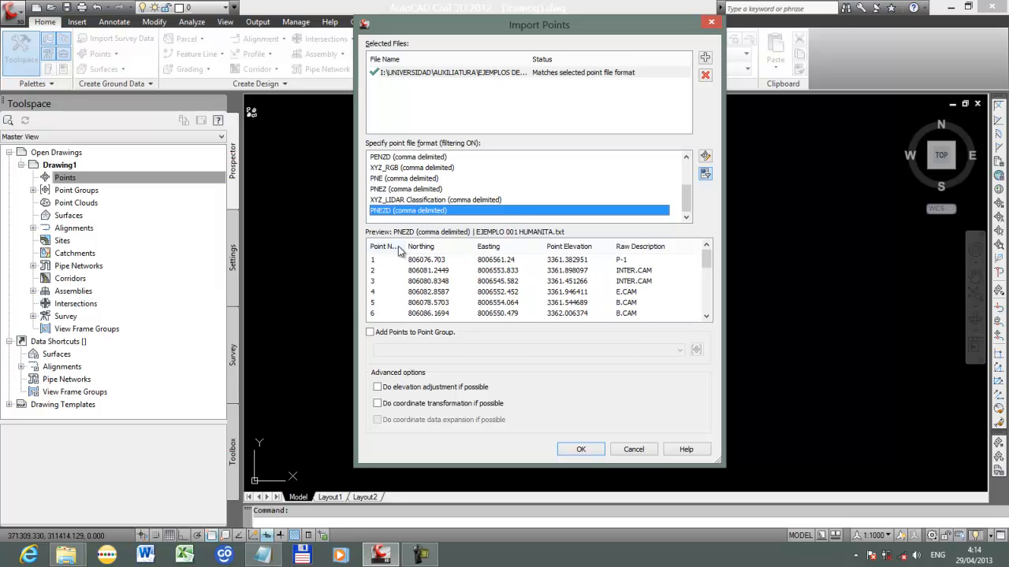
left_click(394, 272)
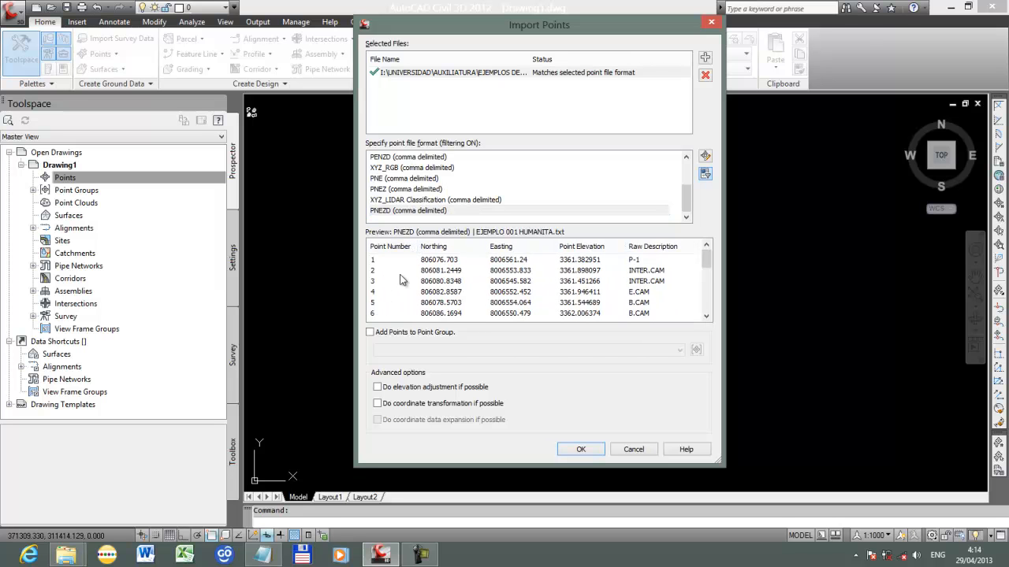
left_click_drag(486, 246, 487, 246)
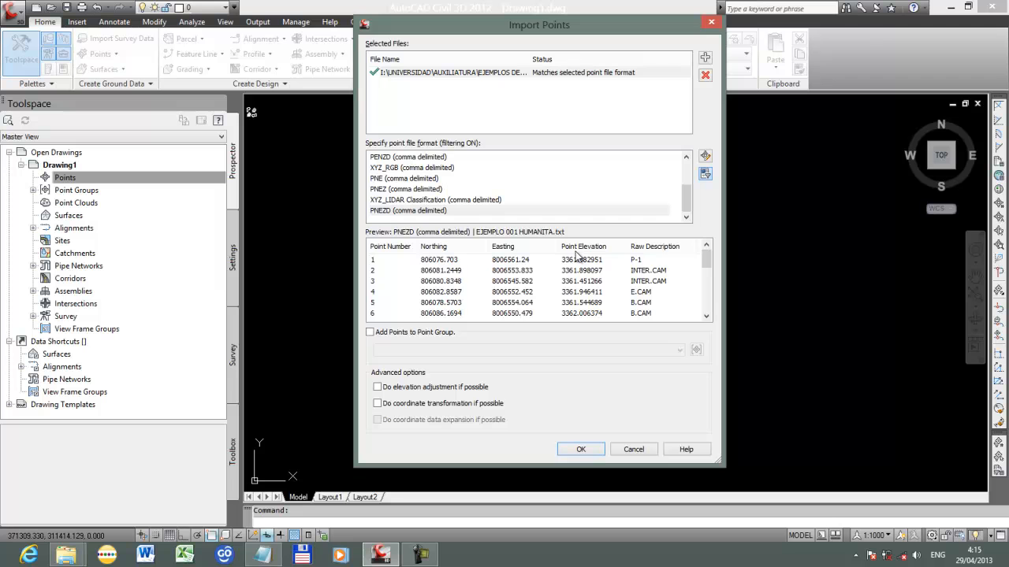
Set the point file format to PENZD (comma delimited) and enable adding the imported points to a point group.
left_click(386, 158)
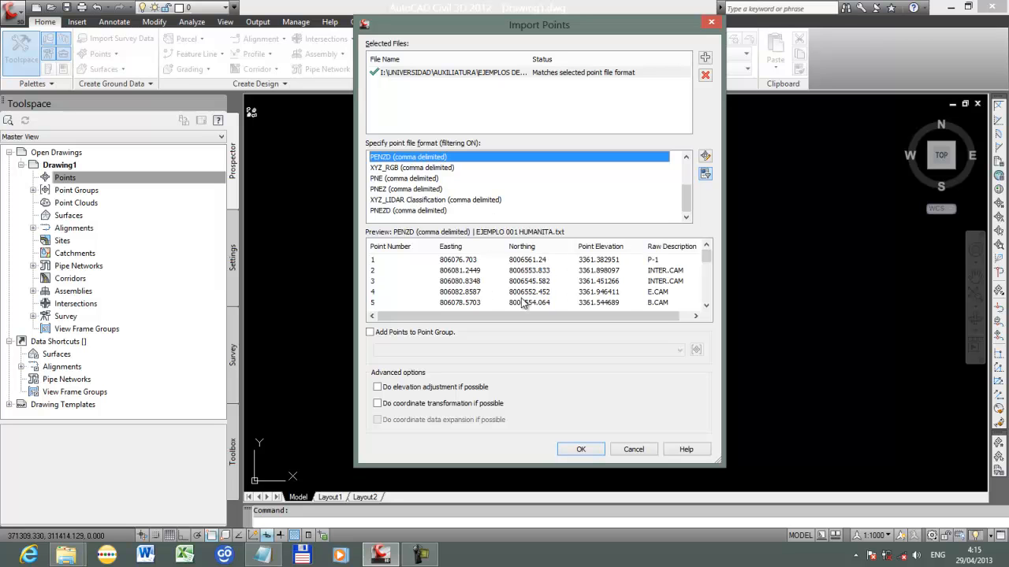
left_click(369, 332)
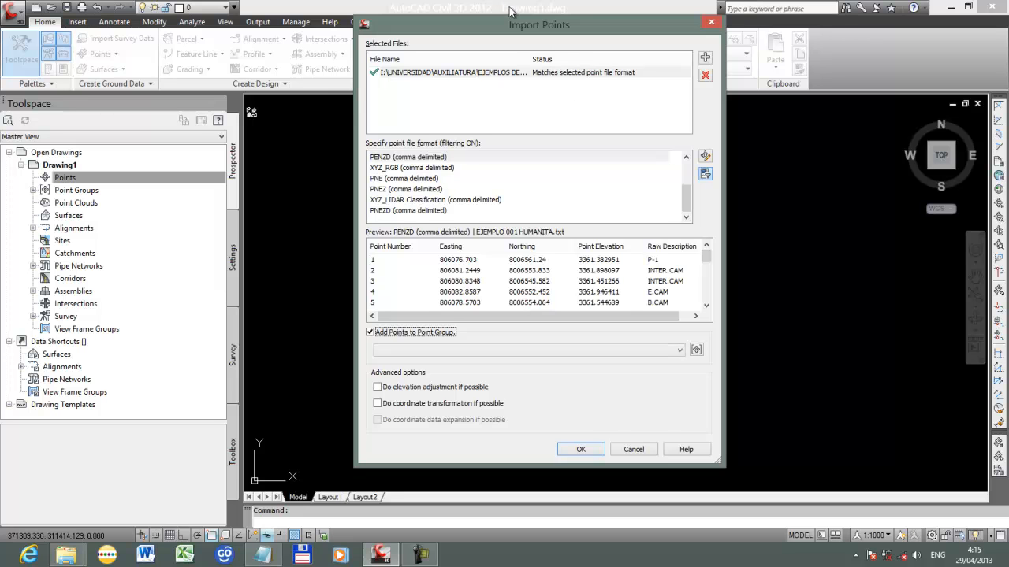
left_click_drag(507, 26, 534, 30)
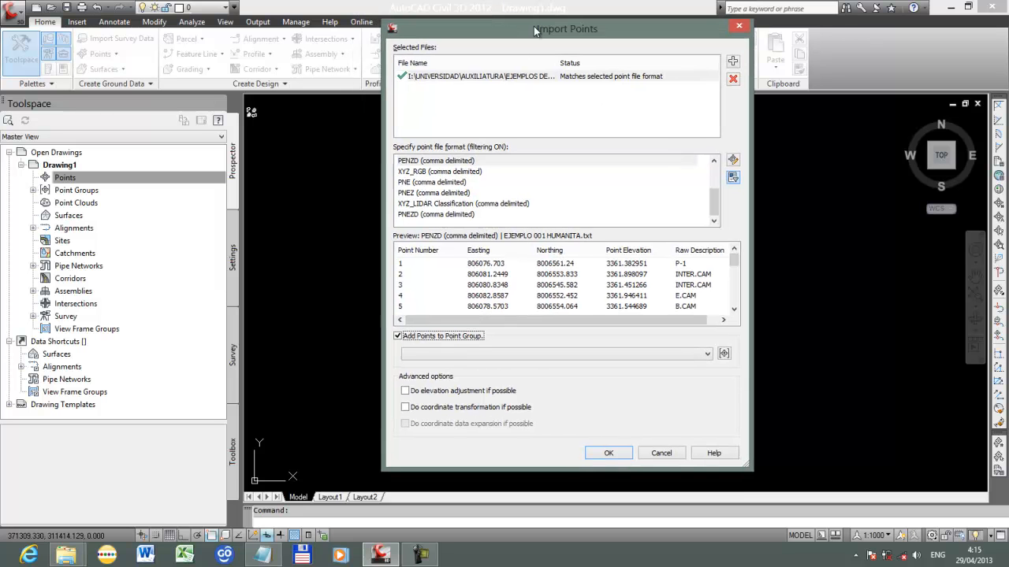
left_click(400, 337)
left_click_drag(502, 26, 462, 17)
left_click(416, 339)
left_click(391, 325)
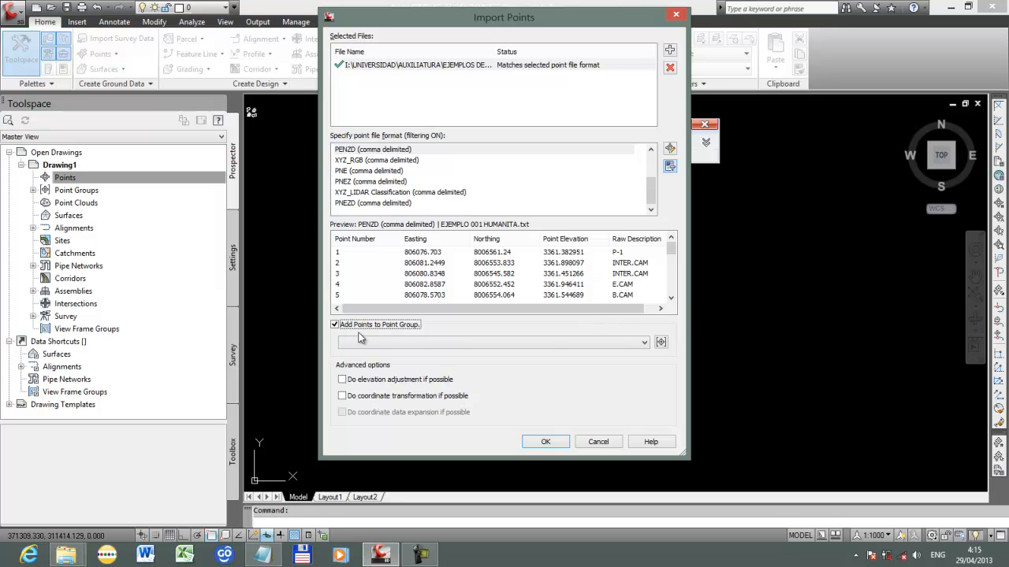
Create a point group named 1 for the points being imported.
left_click(660, 342)
left_click_drag(380, 128, 430, 131)
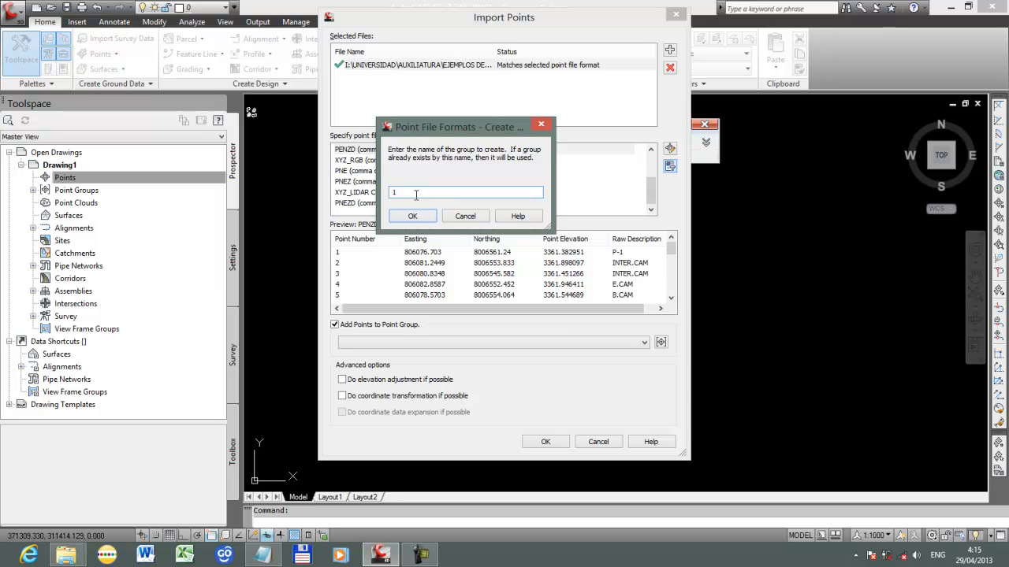
left_click(411, 218)
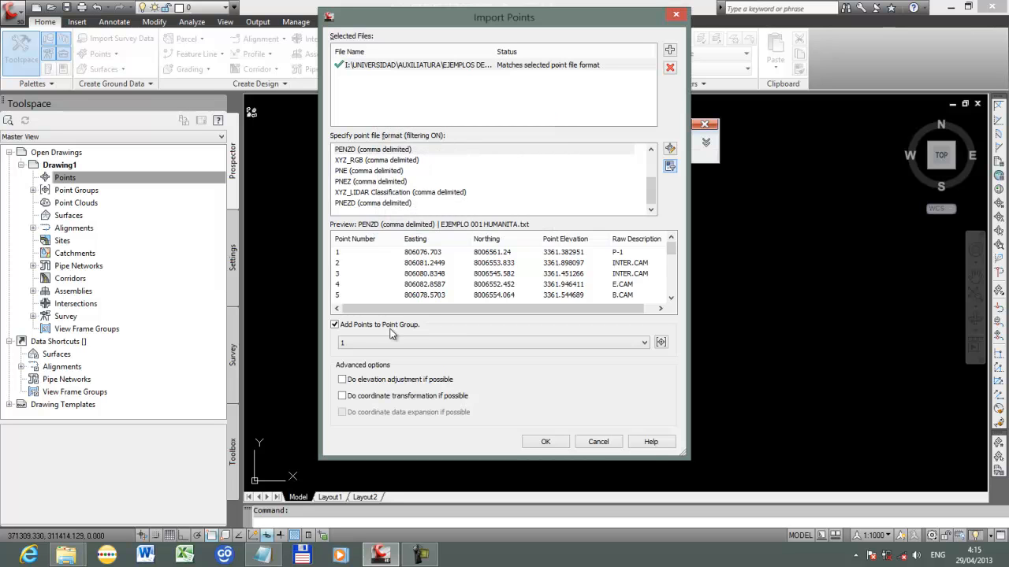
Create two further point groups named BM and P RIO in the import settings.
left_click(661, 342)
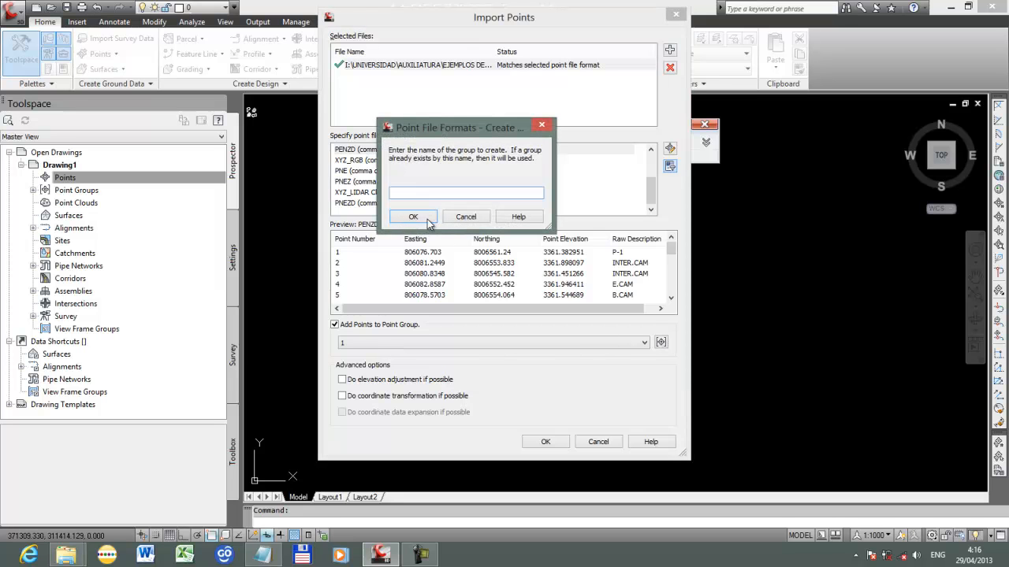
type("BM")
key("Return")
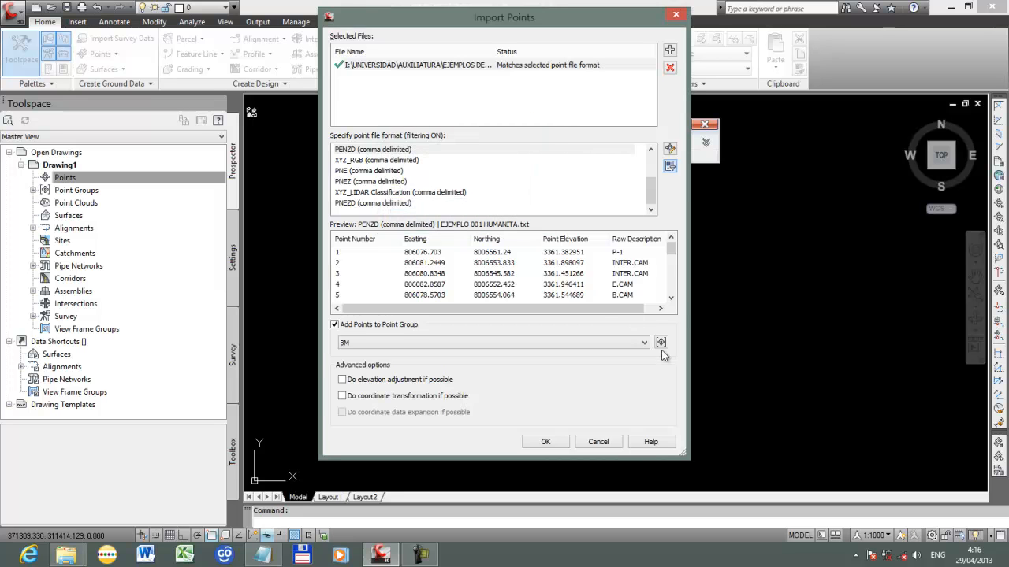
left_click(662, 342)
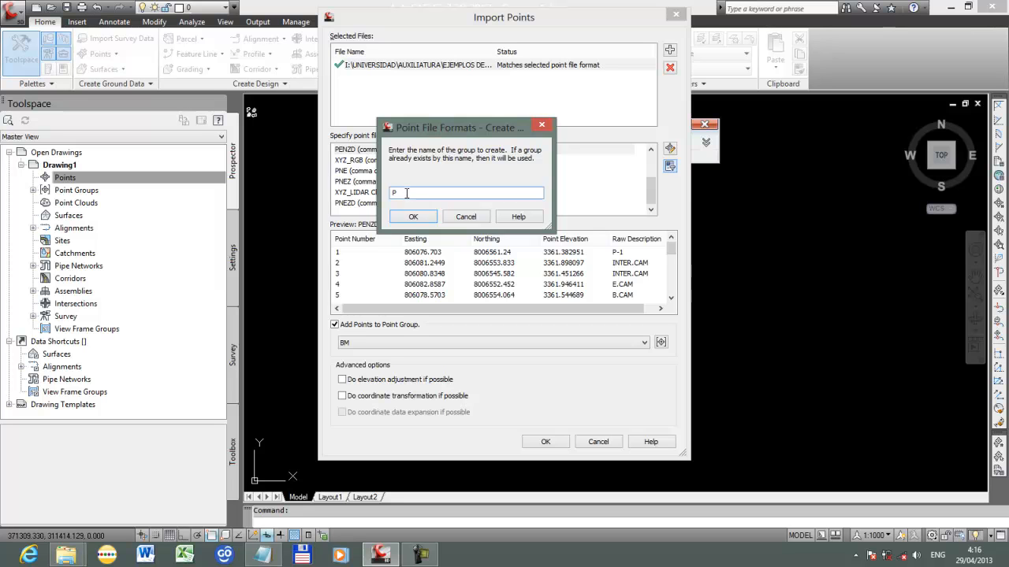
left_click(403, 219)
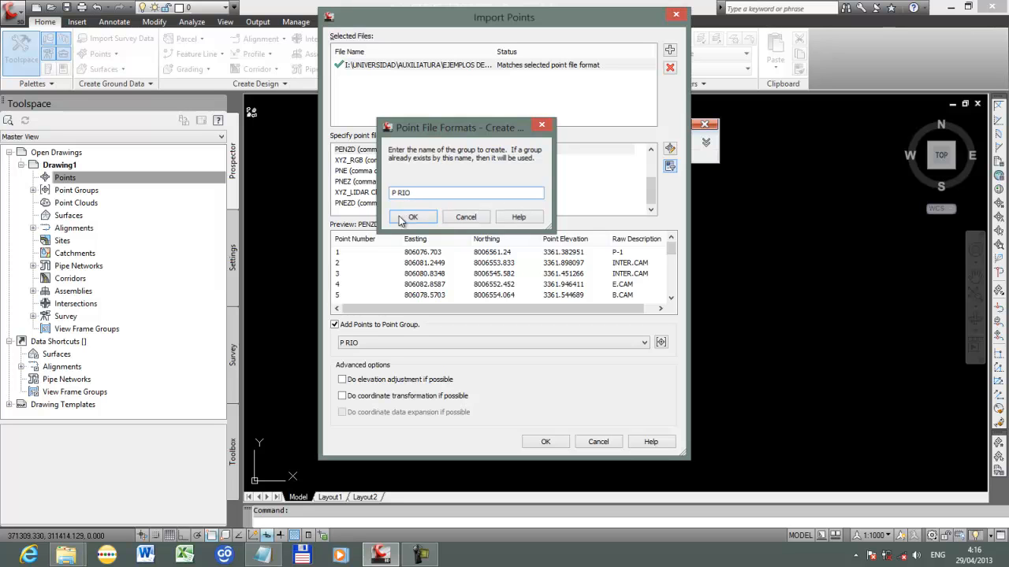
Choose point group 1 as the destination and import the points into the drawing.
left_click(623, 342)
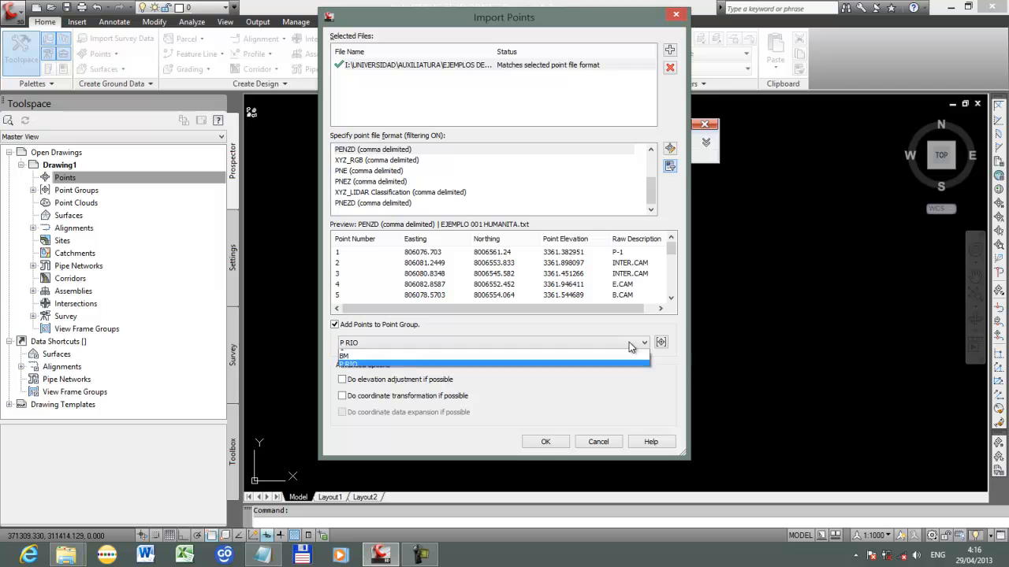
left_click(330, 341)
left_click(412, 343)
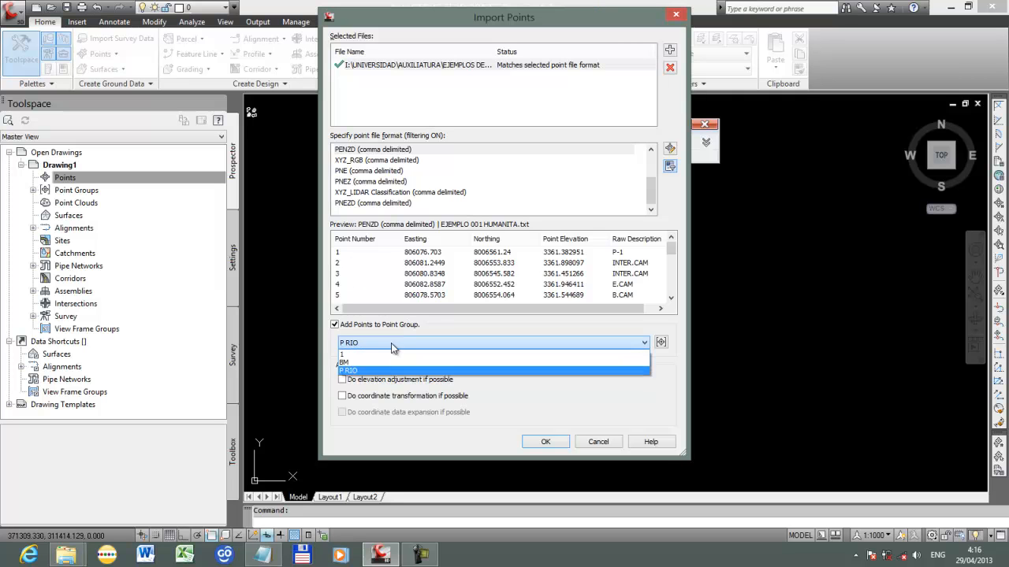
left_click(346, 357)
left_click(343, 345)
left_click(352, 356)
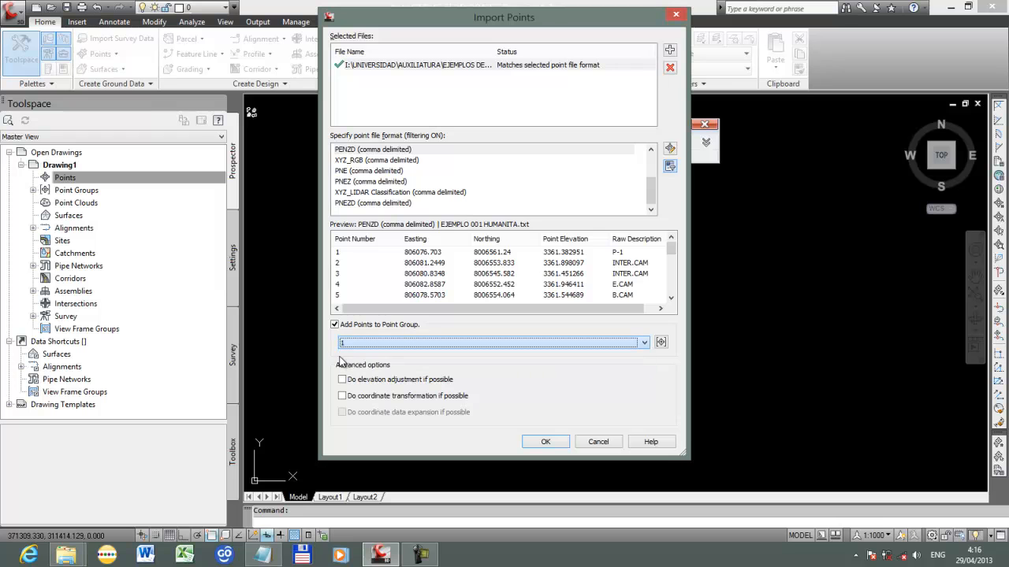
left_click(544, 442)
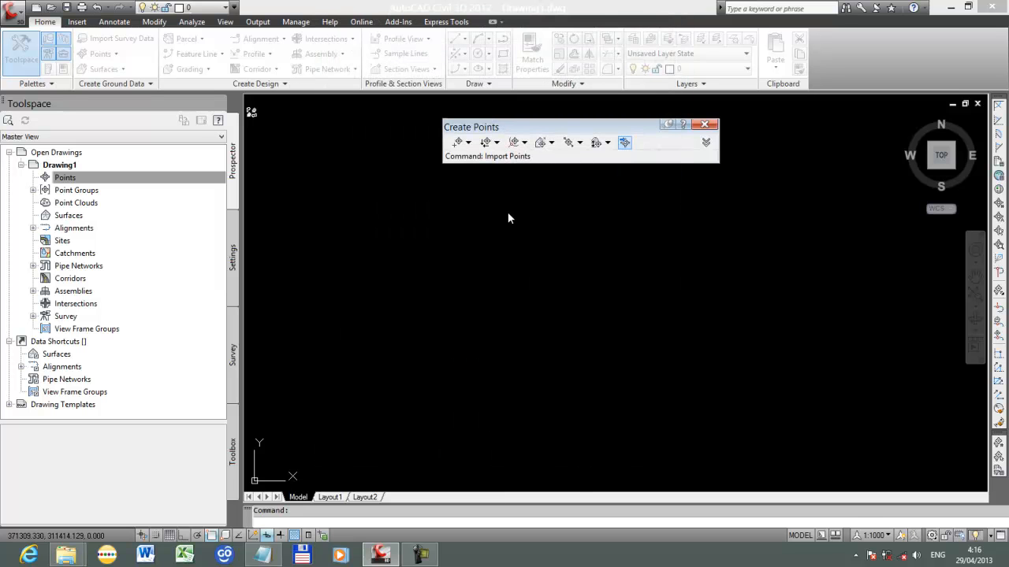
Display the full extent of the imported points, then select point 138 to check its coordinates and clear the selection.
left_click(520, 306)
left_click(444, 278)
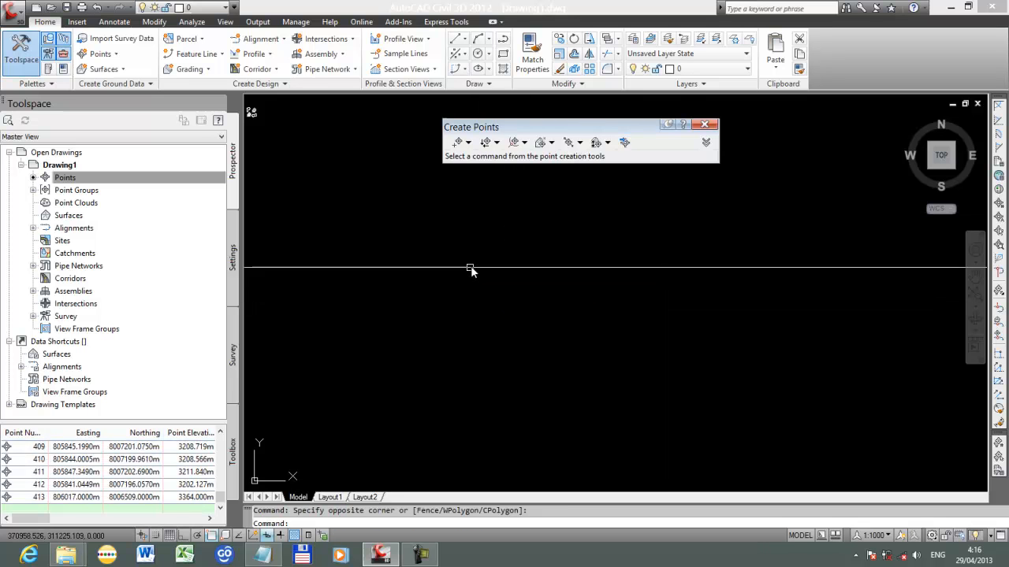
middle_click(464, 271)
middle_click(463, 272)
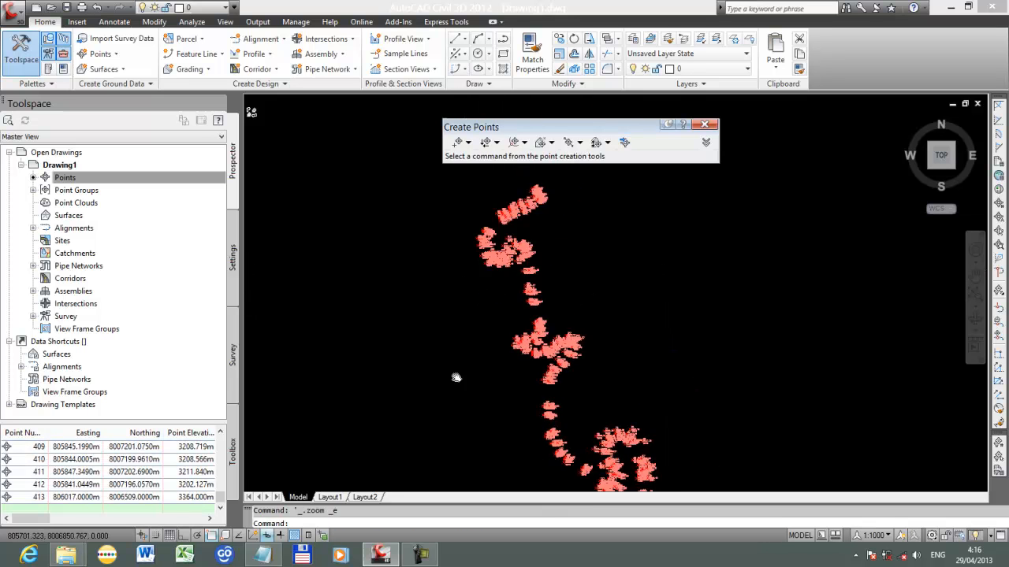
scroll(513, 262, "up", 4)
scroll(528, 331, "up", 2)
scroll(541, 292, "down", 6)
scroll(496, 299, "up", 4)
scroll(476, 331, "up", 6)
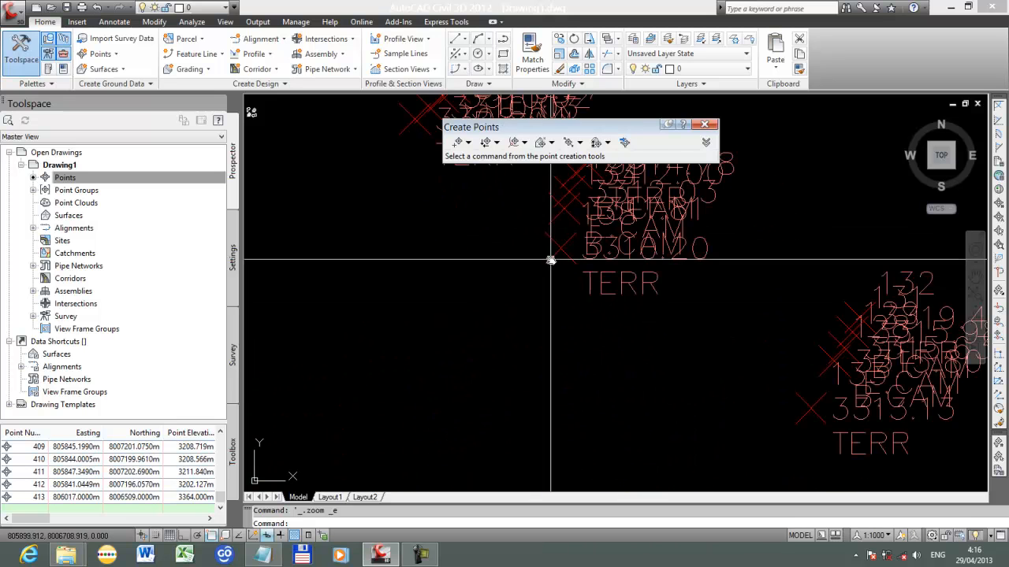
left_click(526, 350)
left_click(490, 332)
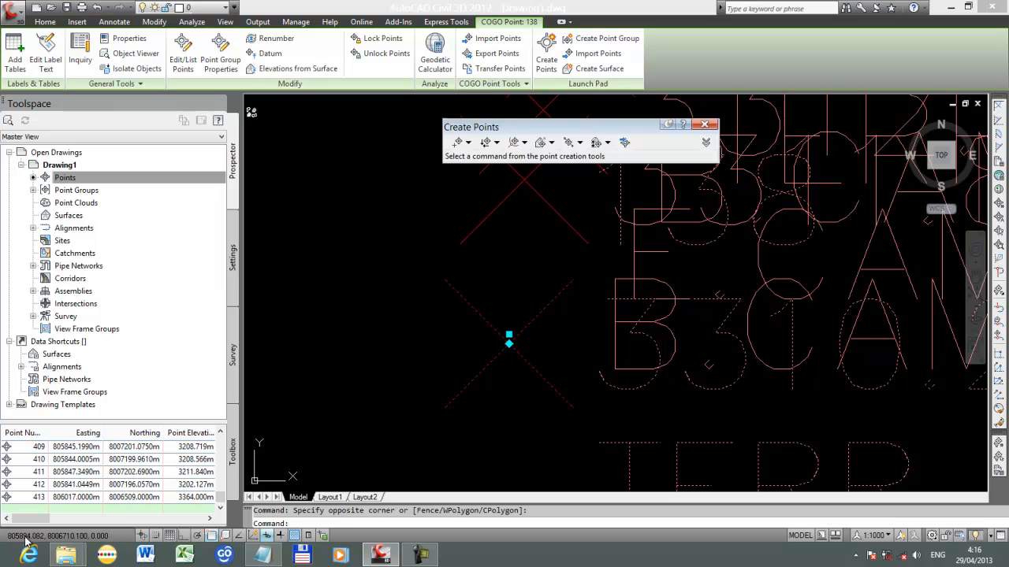
scroll(491, 331, "down", 8)
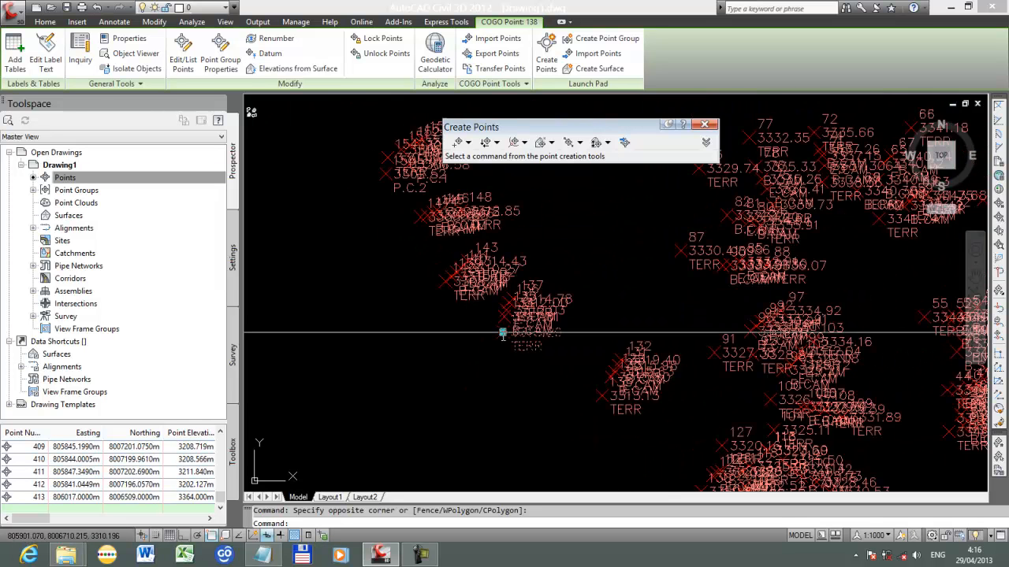
key("Escape")
Examine the numbers, elevations and descriptions of the imported points at the northern end of the survey, around points 365 to 390.
scroll(497, 331, "up", 5)
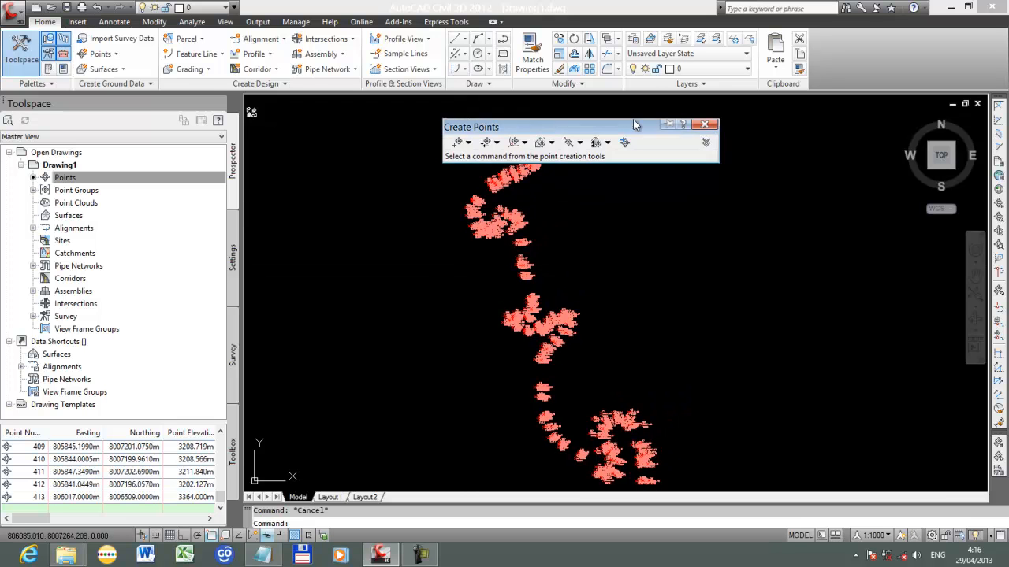
left_click(609, 218)
scroll(556, 184, "up", 8)
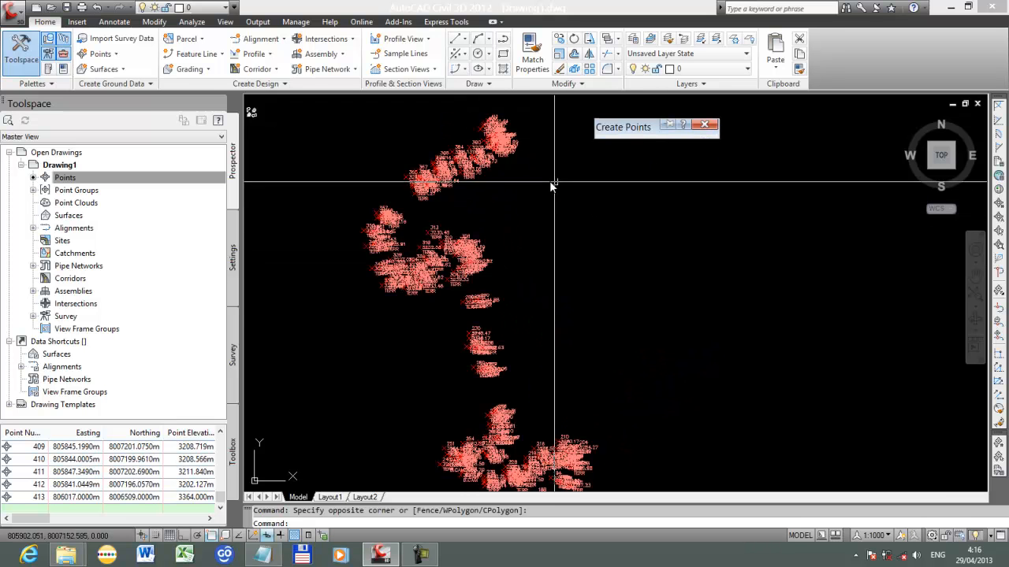
middle_click_drag(451, 206, 558, 285)
scroll(493, 261, "up", 3)
scroll(483, 270, "down", 3)
scroll(524, 254, "up", 3)
scroll(538, 278, "down", 1)
scroll(538, 278, "down", 5)
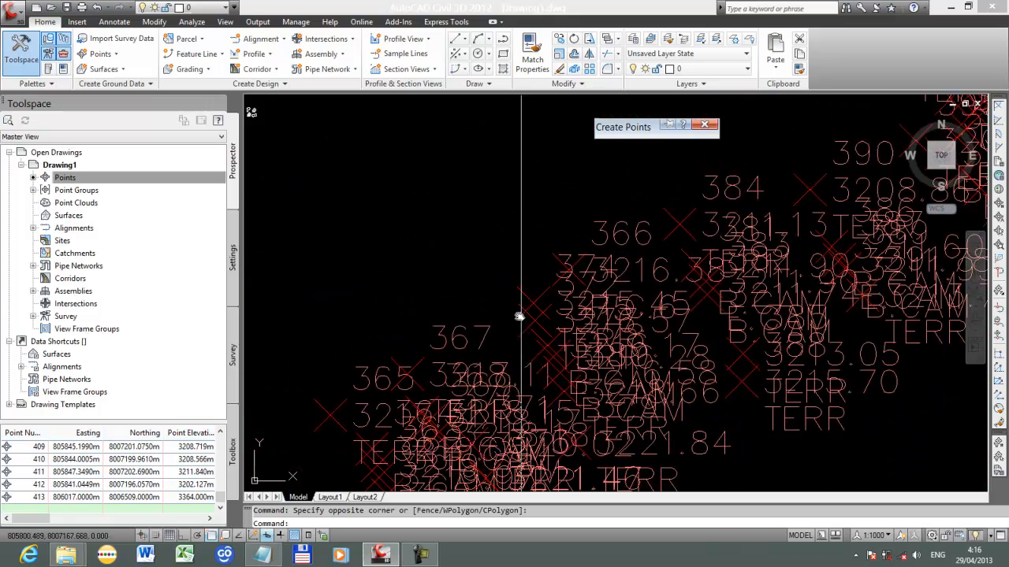
scroll(523, 310, "up", 5)
scroll(495, 313, "down", 4)
Select a point in the cluster around point 359 to inspect it, clear the selection and return to the whole survey.
mouse_move(493, 319)
middle_mouse_down()
mouse_move(450, 232)
mouse_move(475, 275)
middle_mouse_up()
scroll(456, 230, "down", 3)
scroll(475, 275, "up", 3)
scroll(476, 276, "up", 5)
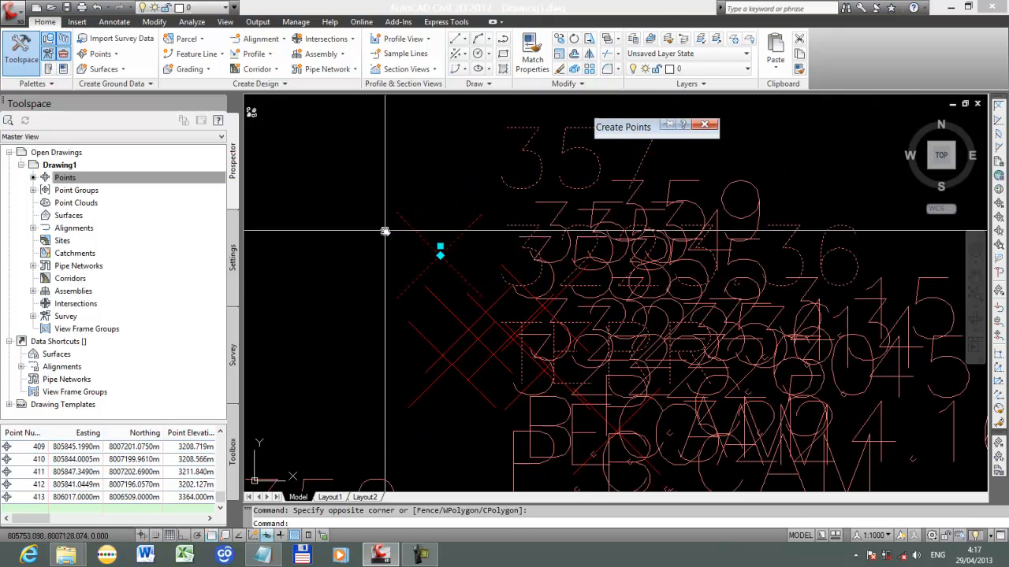
scroll(439, 241, "down", 5)
key("Escape")
mouse_move(444, 241)
middle_mouse_down()
mouse_move(437, 273)
mouse_move(421, 232)
middle_mouse_up()
scroll(436, 272, "down", 4)
scroll(426, 236, "down", 4)
middle_click_drag(461, 316, 449, 234)
scroll(439, 216, "down", 5)
middle_click_drag(501, 275, 503, 307)
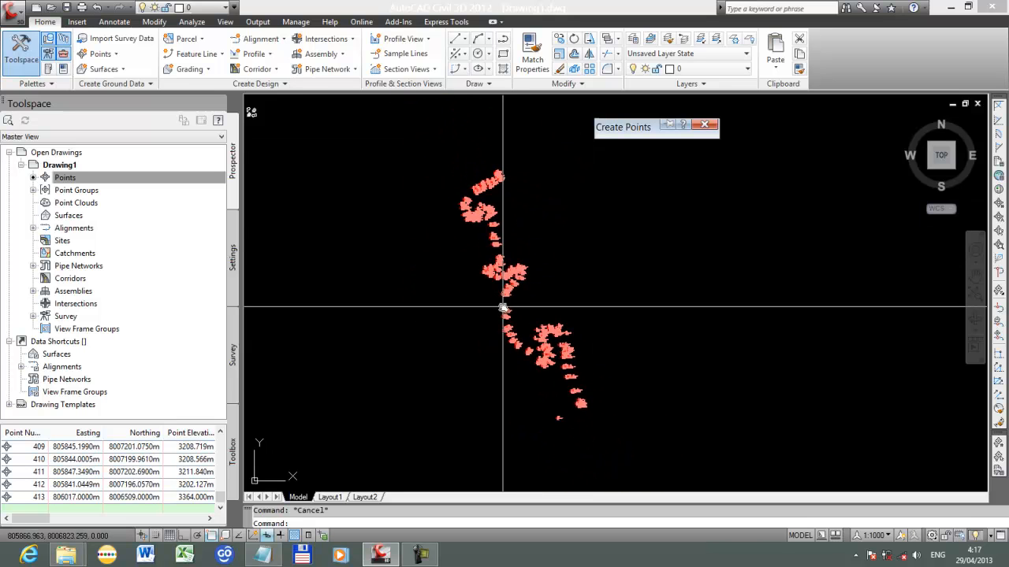
left_click(497, 324)
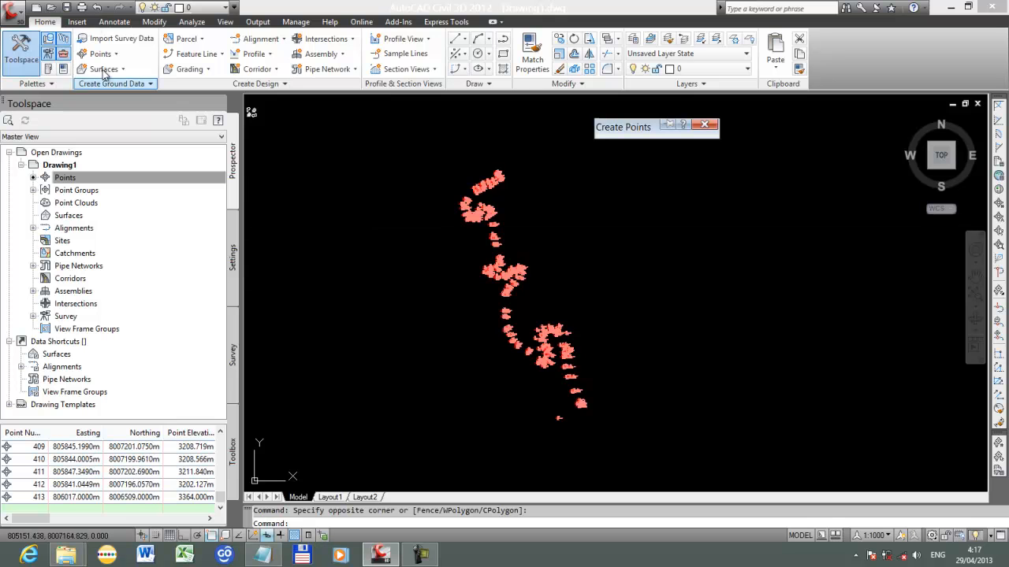
Start saving the drawing and open the UNIVERSIDAD folder on the DOCUMENTOS (I:) drive as its location.
left_click(66, 8)
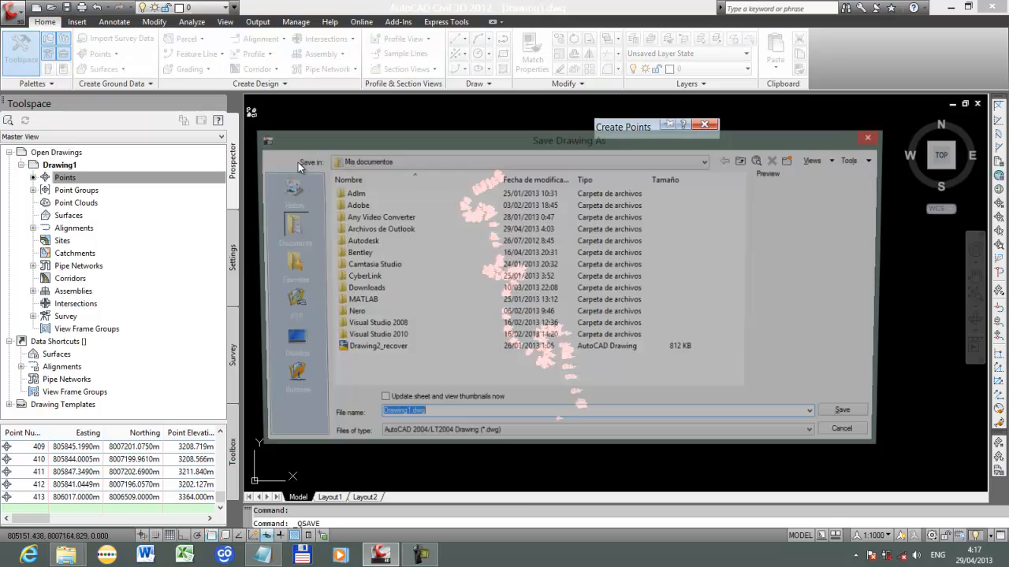
left_click(706, 161)
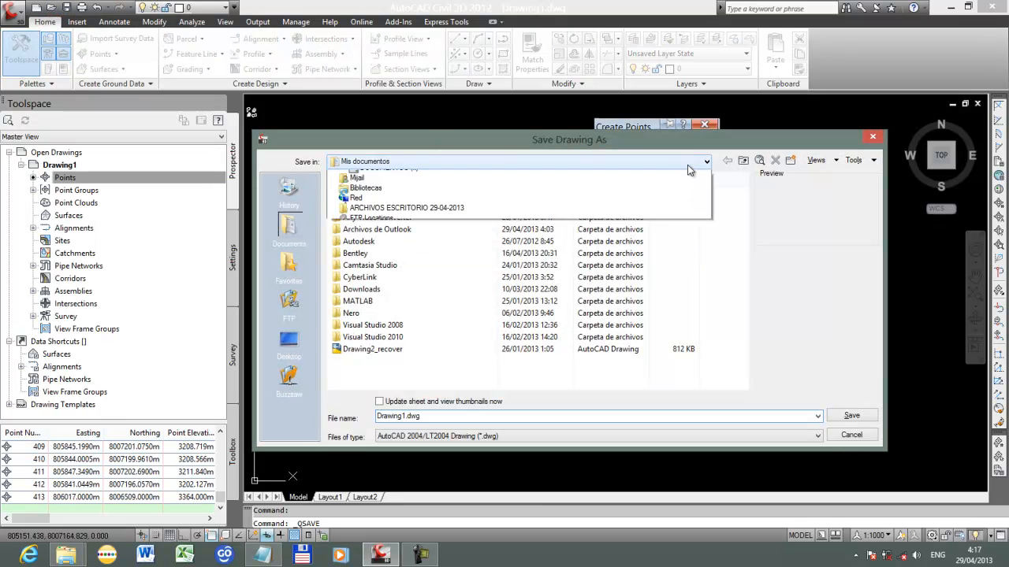
left_click(389, 275)
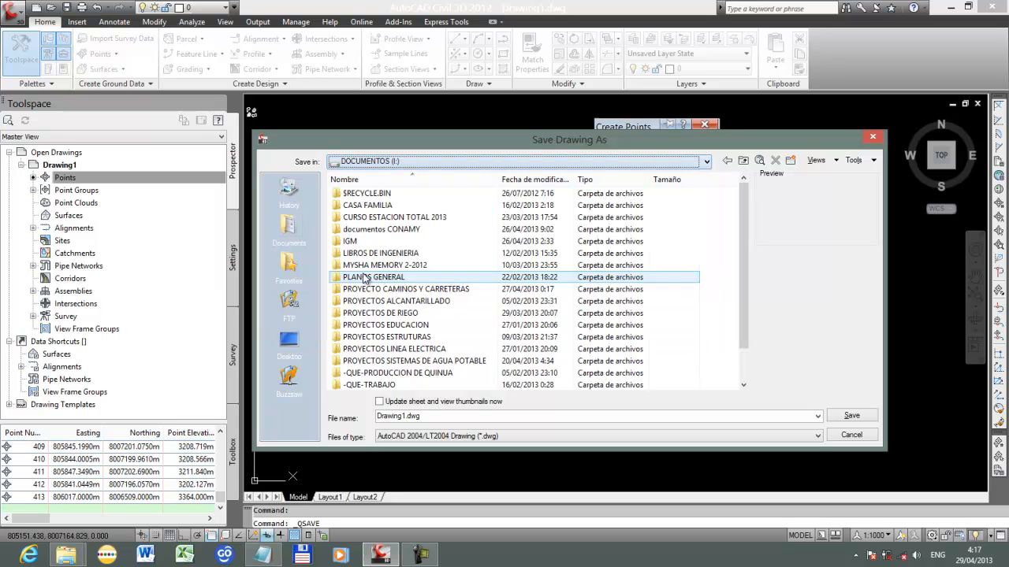
scroll(355, 339, "down", 1)
left_click(335, 375)
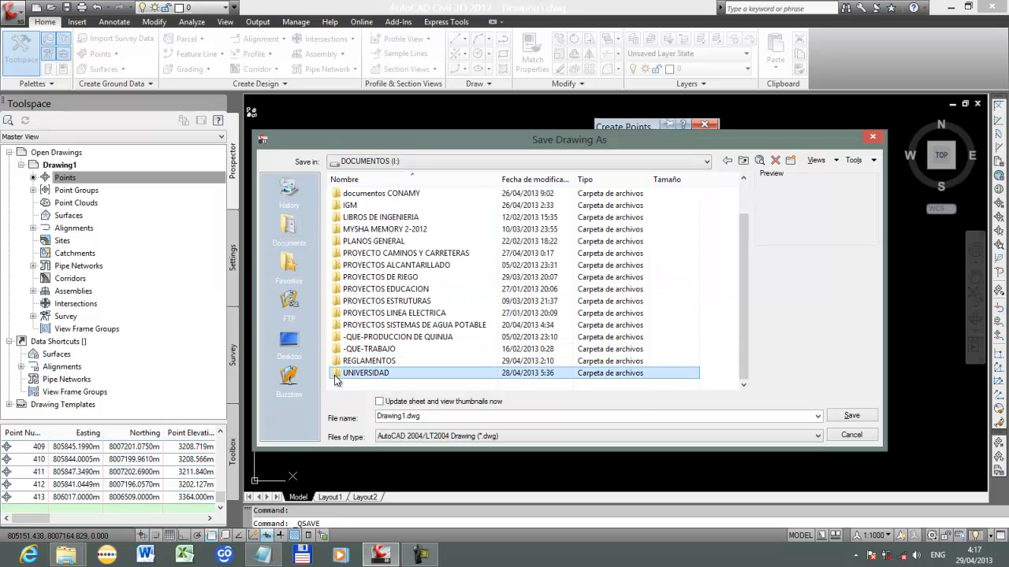
double_click(335, 375)
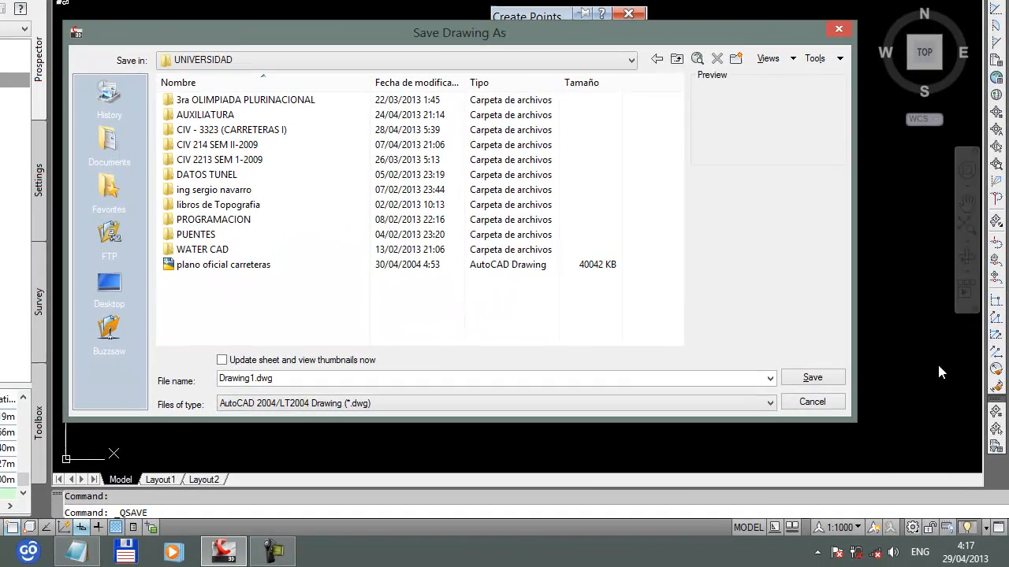